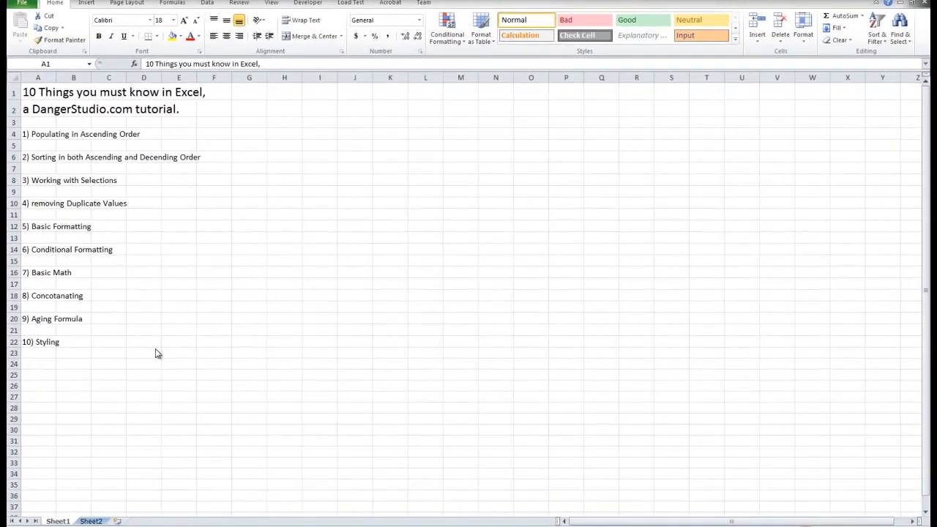
{"action": "left_click", "coordinate": [170, 335]}
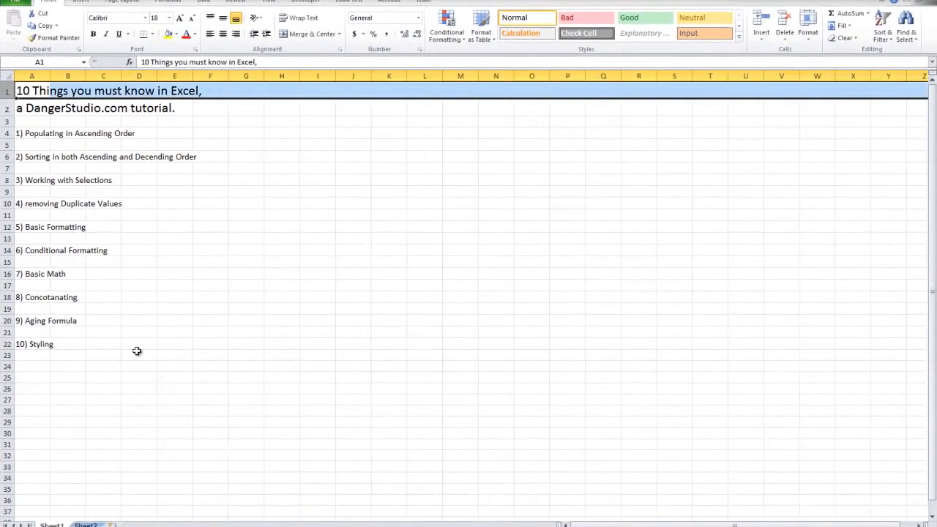
{"action": "left_click", "coordinate": [88, 351]}
{"action": "left_click_drag", "start_coordinate": [30, 344], "coordinate": [205, 89]}
{"action": "left_click", "coordinate": [70, 204]}
Make the row with the topic "1) Populating in Ascending Order" bold
{"action": "left_click", "coordinate": [7, 133]}
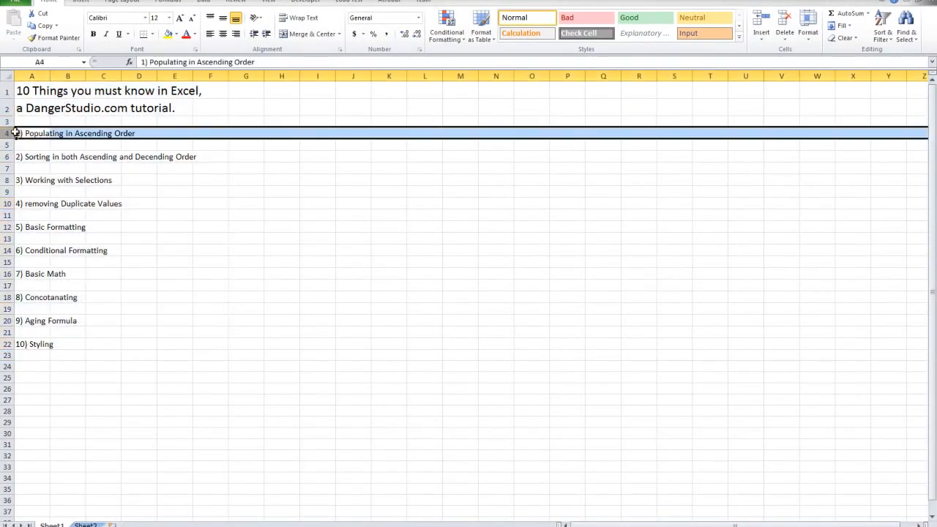
{"action": "left_click", "coordinate": [93, 33]}
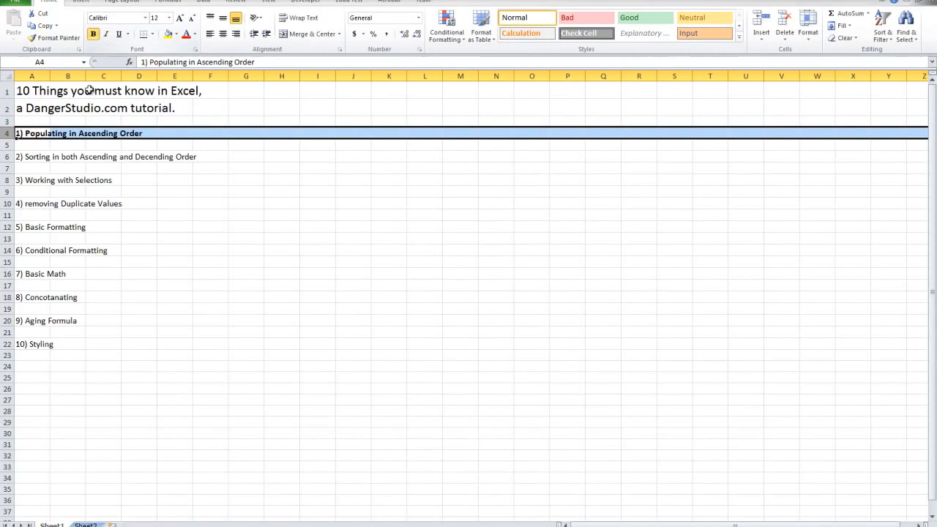
{"action": "left_click", "coordinate": [46, 145]}
{"action": "left_click_drag", "start_coordinate": [38, 134], "coordinate": [146, 133]}
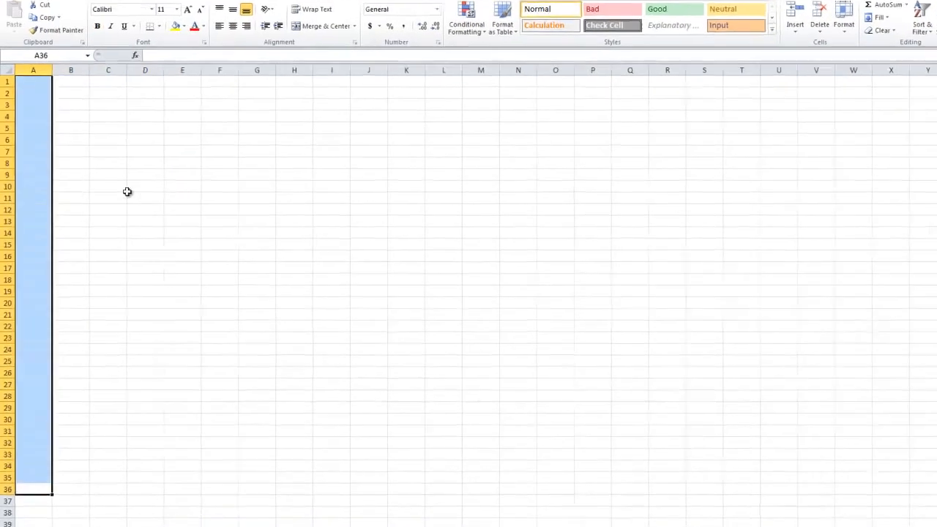
Enter 123 in cell A1 of the empty sheet and copy it down through A34
{"action": "left_click", "coordinate": [127, 190]}
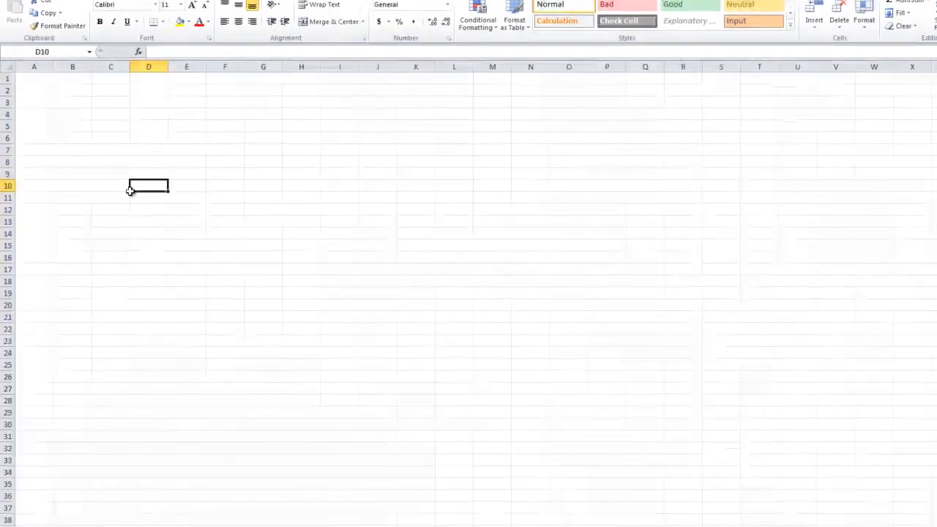
{"action": "left_click", "coordinate": [31, 88]}
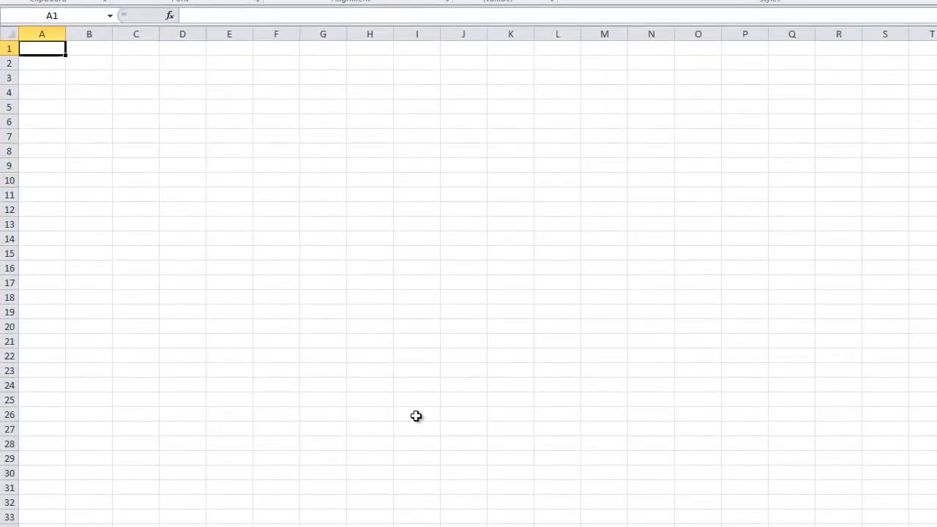
{"action": "type", "text": "123"}
{"action": "left_click", "coordinate": [416, 416]}
{"action": "left_click", "coordinate": [46, 48]}
{"action": "left_click_drag", "start_coordinate": [66, 57], "coordinate": [53, 462]}
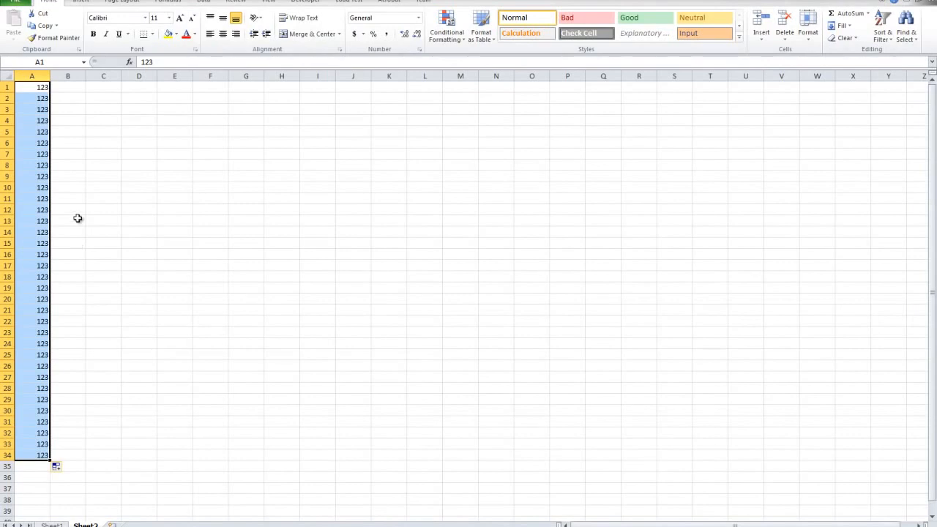
Shorten the fill so that 123 covers only A1:A3, and clear those cells
{"action": "key", "text": "ctrl+z"}
{"action": "left_click_drag", "start_coordinate": [66, 56], "coordinate": [64, 87]}
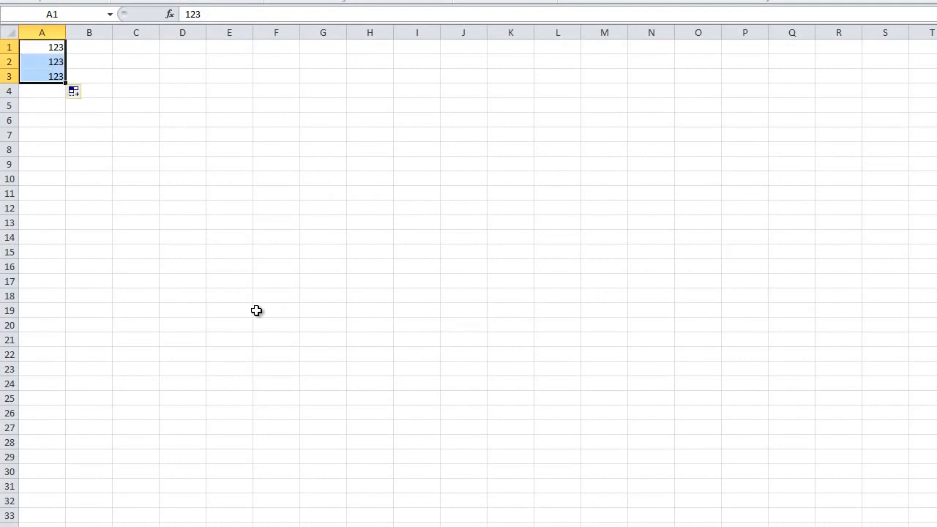
{"action": "key", "text": "Delete"}
Enter 1 in cell A1, copy it down through A30, and undo the copy
{"action": "left_click", "coordinate": [47, 47]}
{"action": "type", "text": "1"}
{"action": "left_click", "coordinate": [75, 72]}
{"action": "left_click", "coordinate": [55, 48]}
{"action": "left_click", "coordinate": [38, 471]}
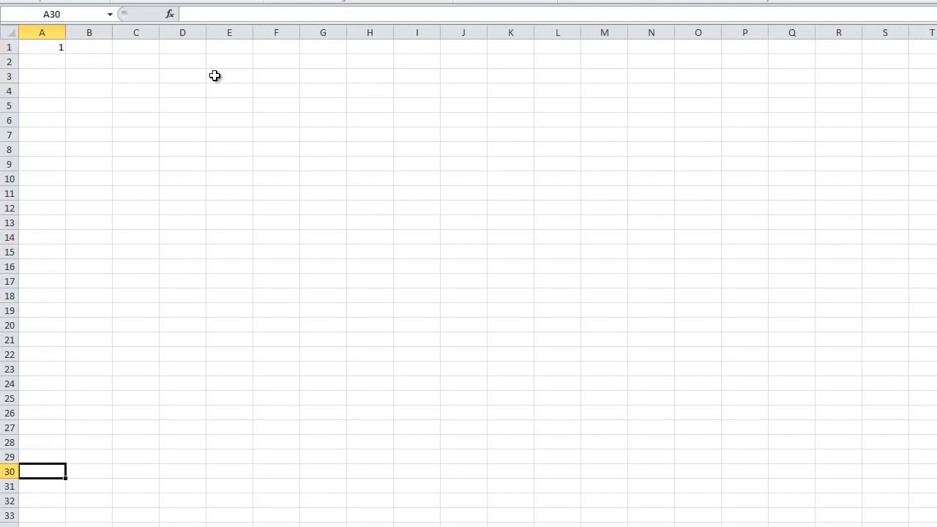
{"action": "left_click", "coordinate": [47, 49]}
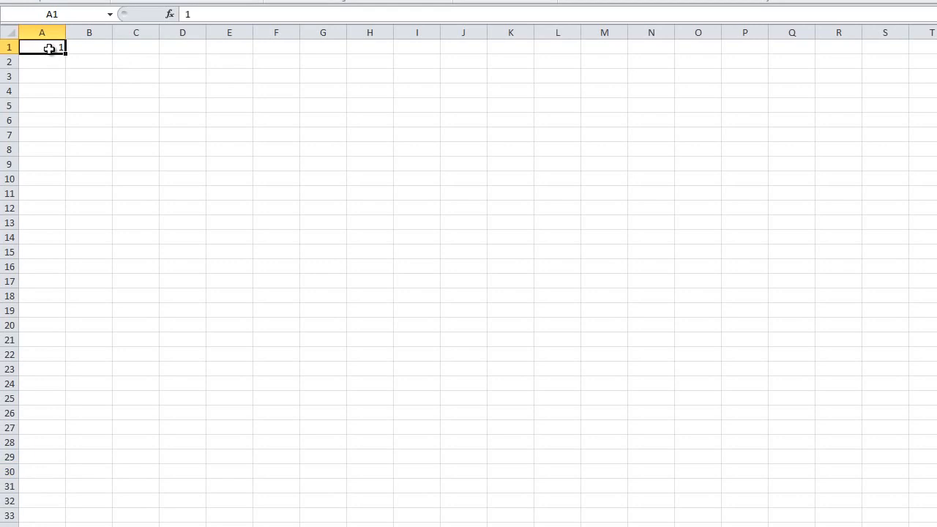
{"action": "left_click_drag", "start_coordinate": [65, 54], "coordinate": [54, 473]}
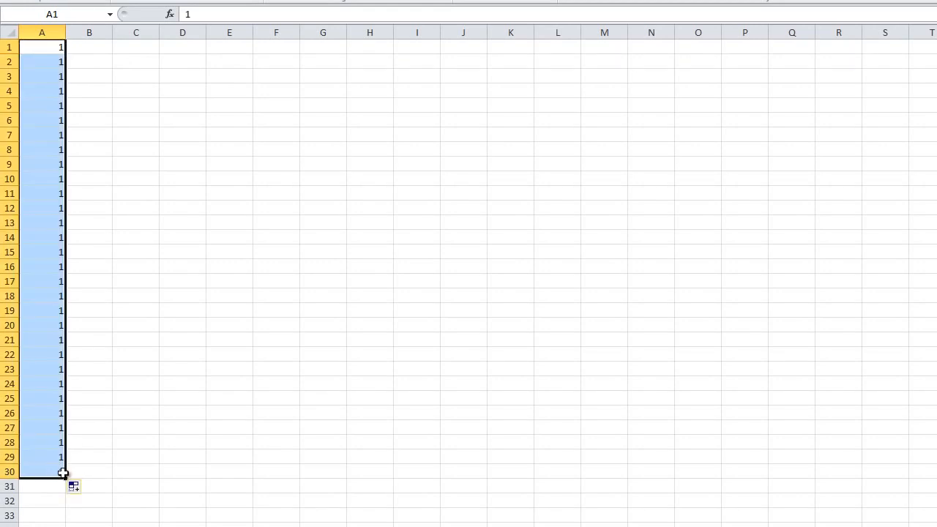
{"action": "key", "text": "ctrl+z"}
Enter 2 in A2, extend the 1, 2 series from A1:A2 down through A30, and undo it
{"action": "left_click", "coordinate": [42, 58]}
{"action": "type", "text": "2"}
{"action": "left_click", "coordinate": [151, 74]}
{"action": "left_click", "coordinate": [30, 52]}
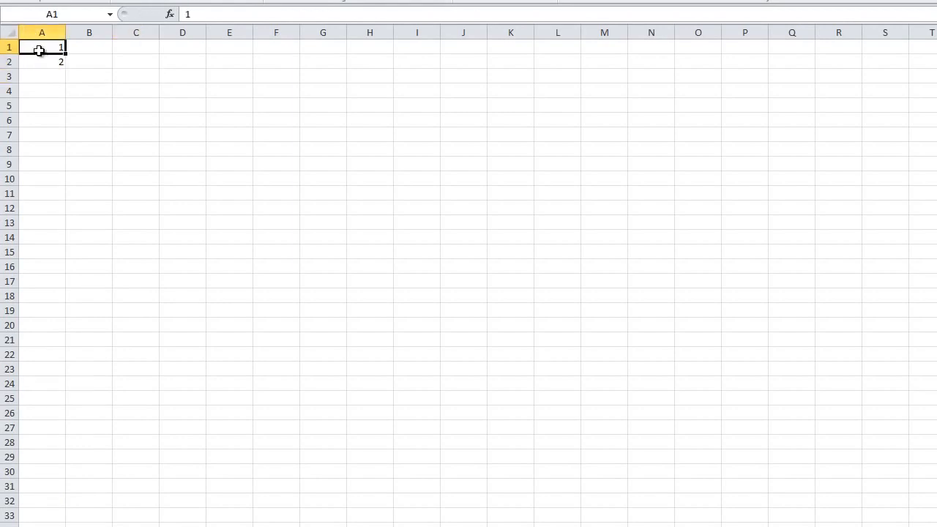
{"action": "left_click_drag", "start_coordinate": [47, 48], "coordinate": [46, 60]}
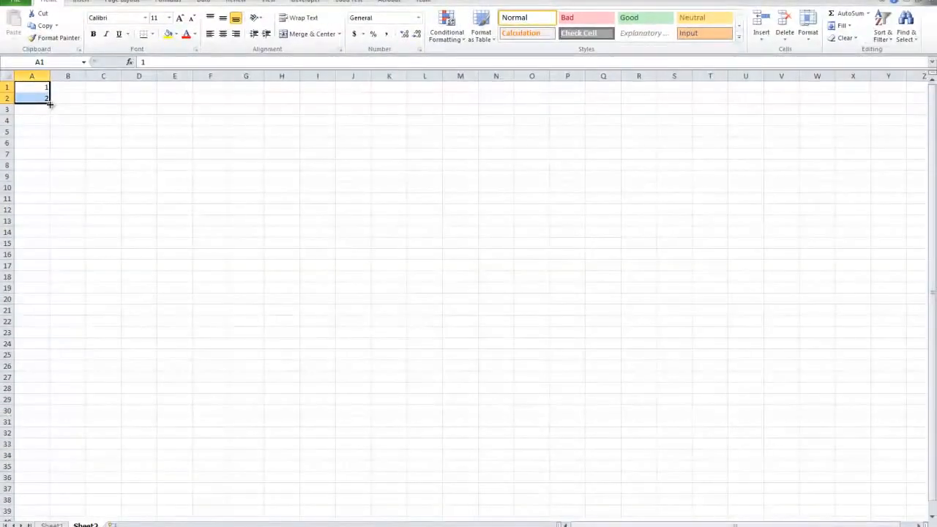
{"action": "left_click_drag", "start_coordinate": [50, 104], "coordinate": [48, 412]}
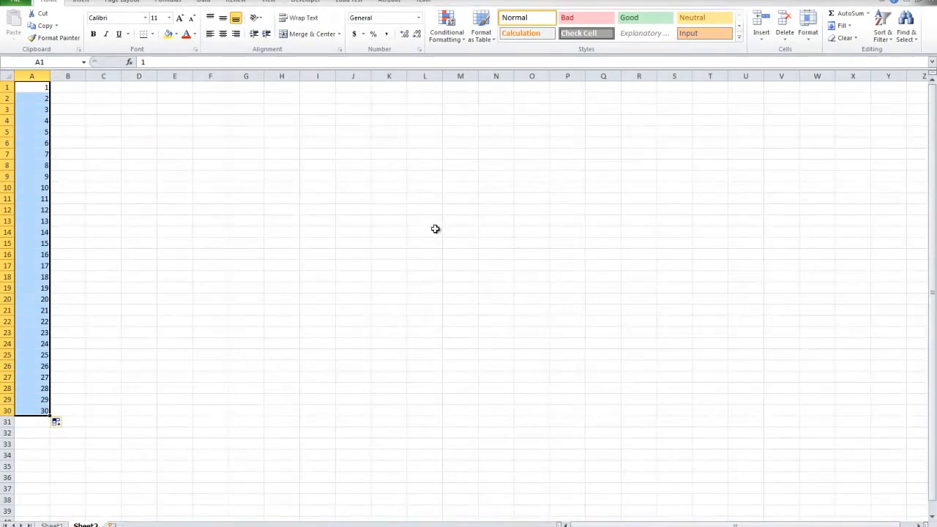
{"action": "key", "text": "ctrl+z"}
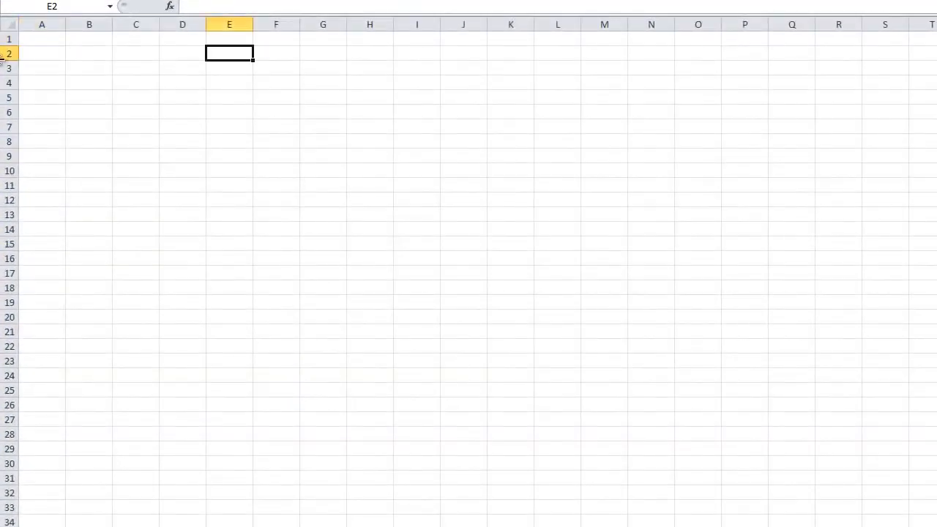
Enter 1 in A1 again, copy that single cell down column A, and undo the copy
{"action": "left_click", "coordinate": [42, 38]}
{"action": "type", "text": "1"}
{"action": "left_click", "coordinate": [100, 133]}
{"action": "left_click", "coordinate": [58, 40]}
{"action": "left_click_drag", "start_coordinate": [65, 46], "coordinate": [51, 469]}
{"action": "key", "text": "ctrl+z"}
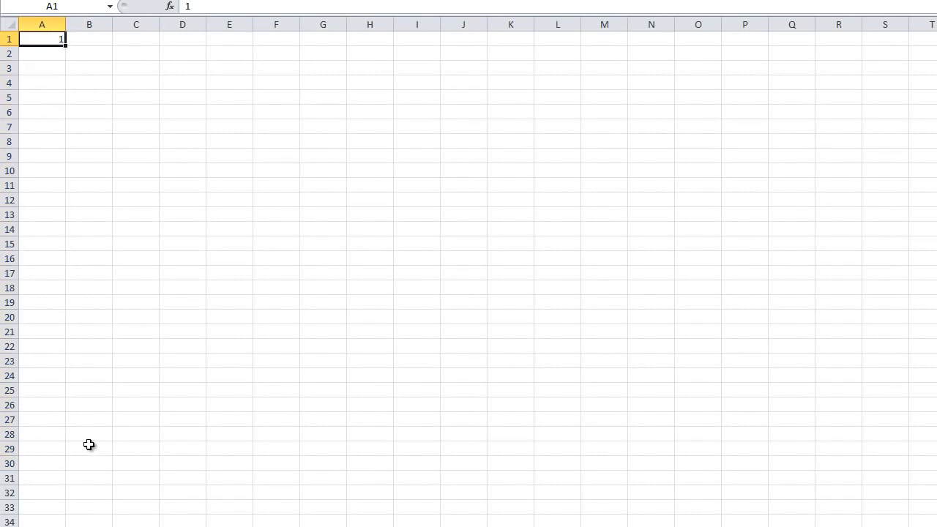
Enter 2 in A2 and extend the ascending series from A1:A2 down through A31
{"action": "left_click", "coordinate": [53, 54]}
{"action": "type", "text": "2"}
{"action": "left_click", "coordinate": [50, 38]}
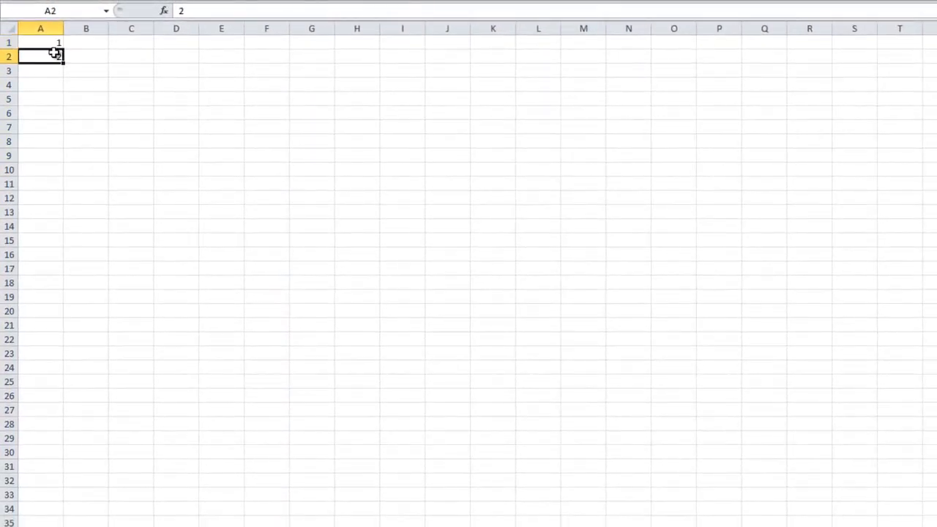
{"action": "left_click_drag", "start_coordinate": [48, 42], "coordinate": [52, 410]}
{"action": "left_click", "coordinate": [51, 46]}
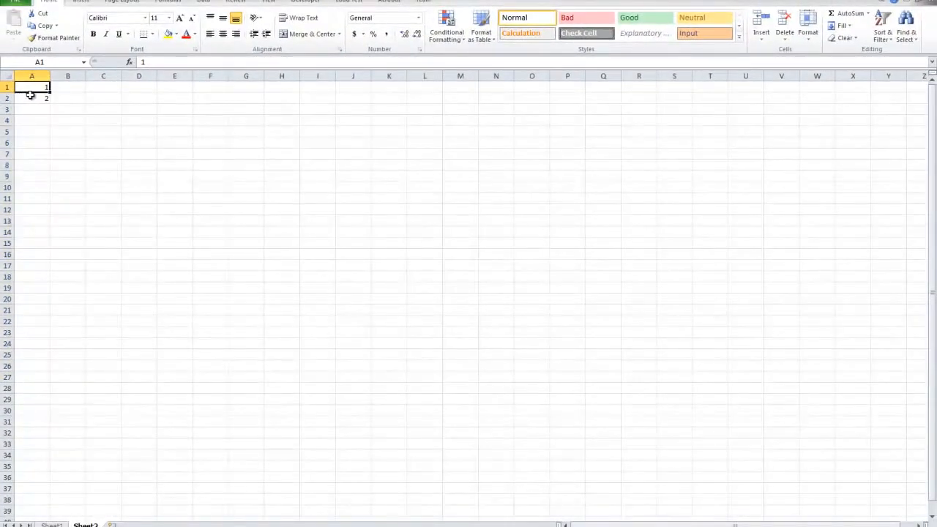
{"action": "left_click_drag", "start_coordinate": [36, 85], "coordinate": [49, 423]}
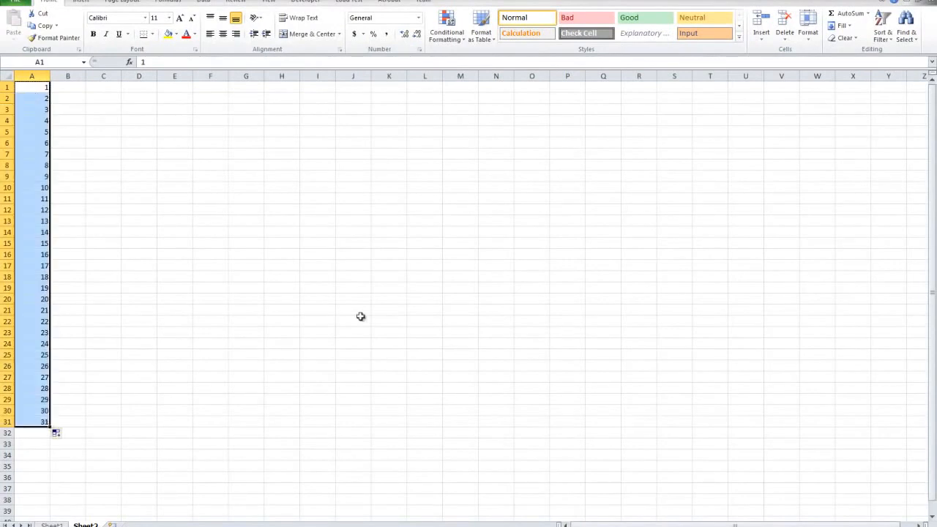
Clear the number series from column A and enter 1990 in cell A1
{"action": "key", "text": "ctrl+z"}
{"action": "key", "text": "Delete"}
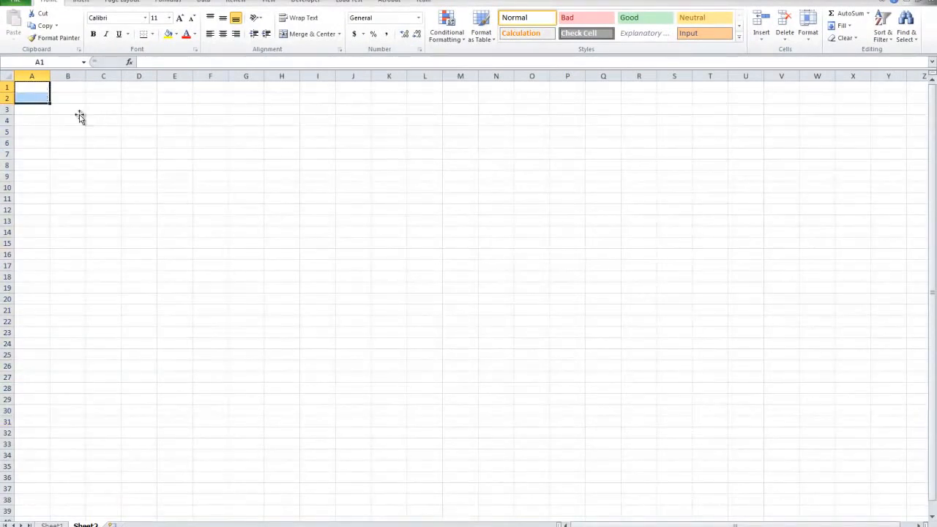
{"action": "left_click", "coordinate": [24, 88]}
{"action": "type", "text": "19"}
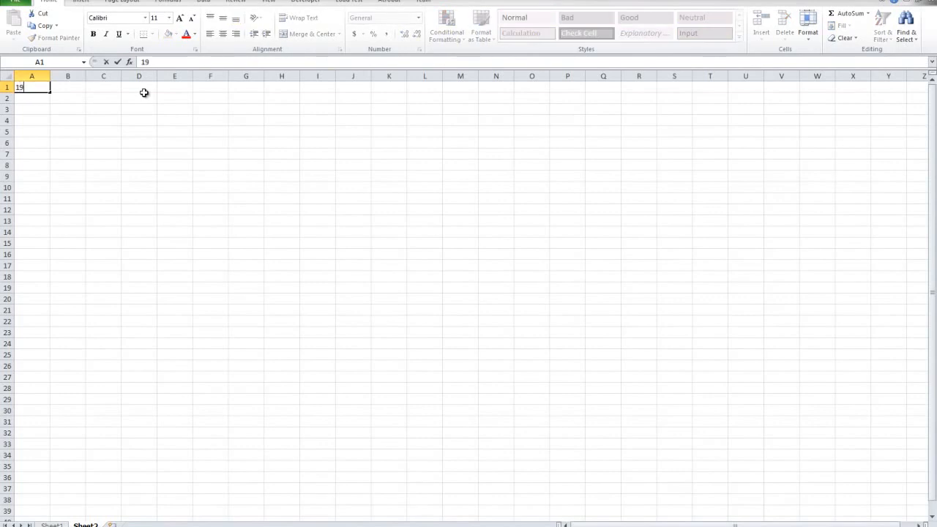
{"action": "type", "text": "90"}
{"action": "left_click", "coordinate": [144, 93]}
Copy 1990 from A1 down through A30 and undo the copy
{"action": "left_click", "coordinate": [49, 88]}
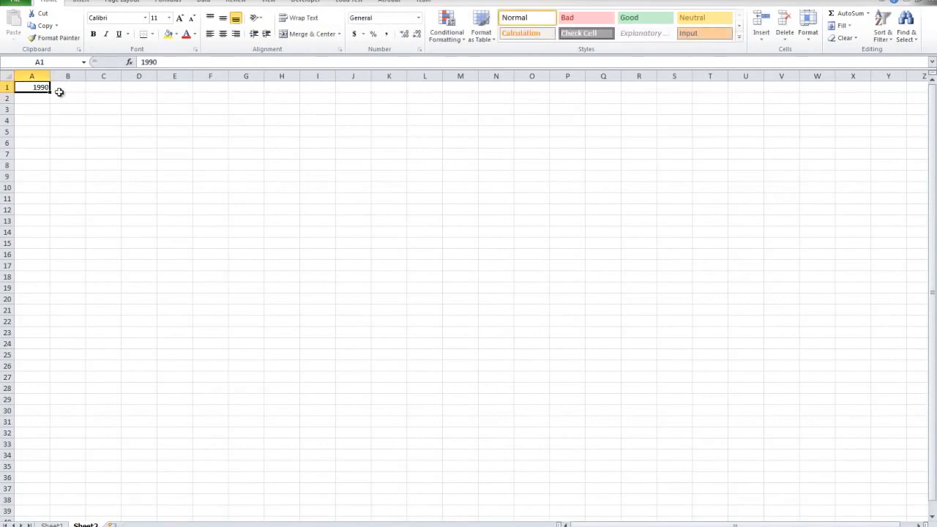
{"action": "left_click_drag", "start_coordinate": [51, 93], "coordinate": [49, 416]}
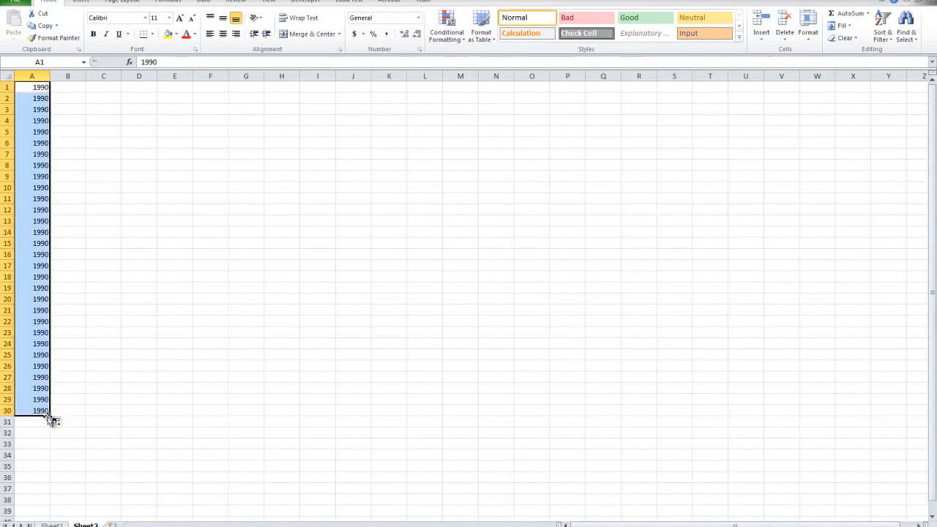
{"action": "key", "text": "ctrl+z"}
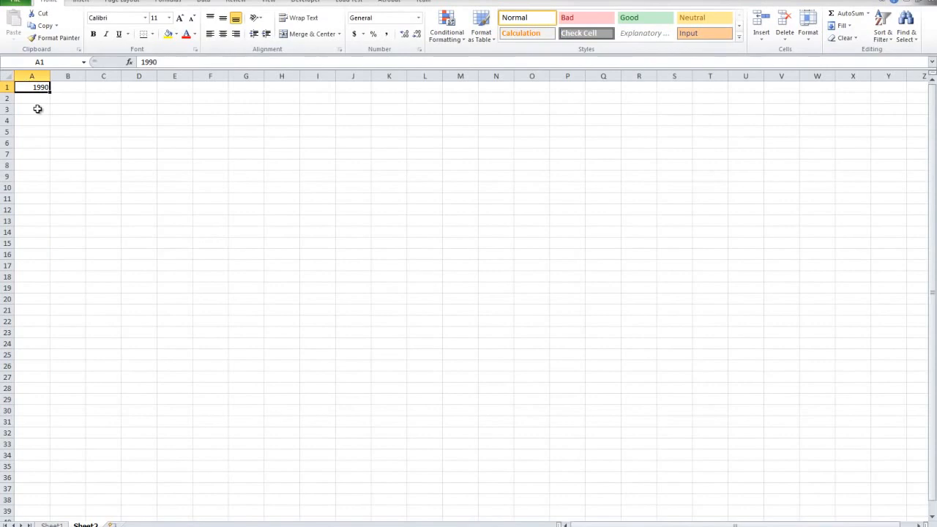
Enter 1991 in A2 and extend the years from A1:A2 in ascending order down through A30
{"action": "left_click", "coordinate": [39, 101]}
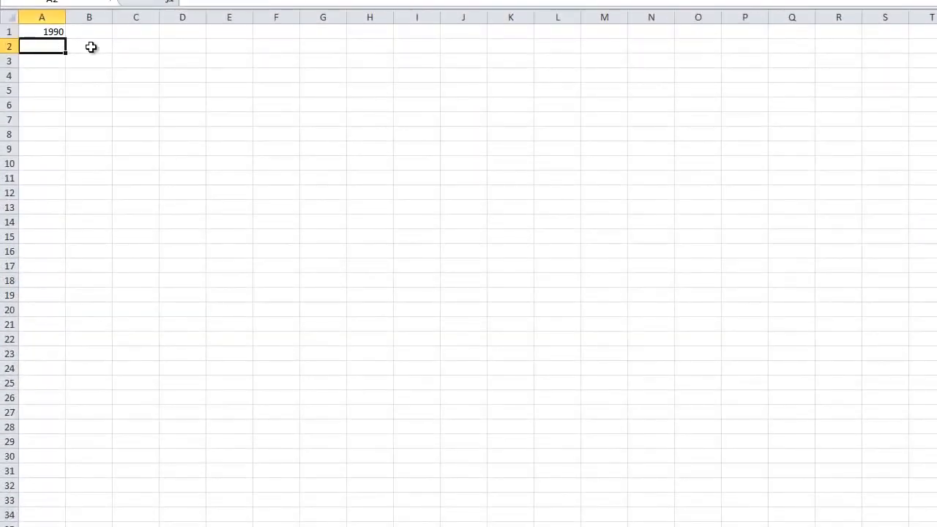
{"action": "type", "text": "1"}
{"action": "type", "text": "9991"}
{"action": "key", "text": "BackSpace"}
{"action": "key", "text": "BackSpace"}
{"action": "type", "text": "1"}
{"action": "left_click", "coordinate": [75, 64]}
{"action": "left_click_drag", "start_coordinate": [51, 33], "coordinate": [67, 463]}
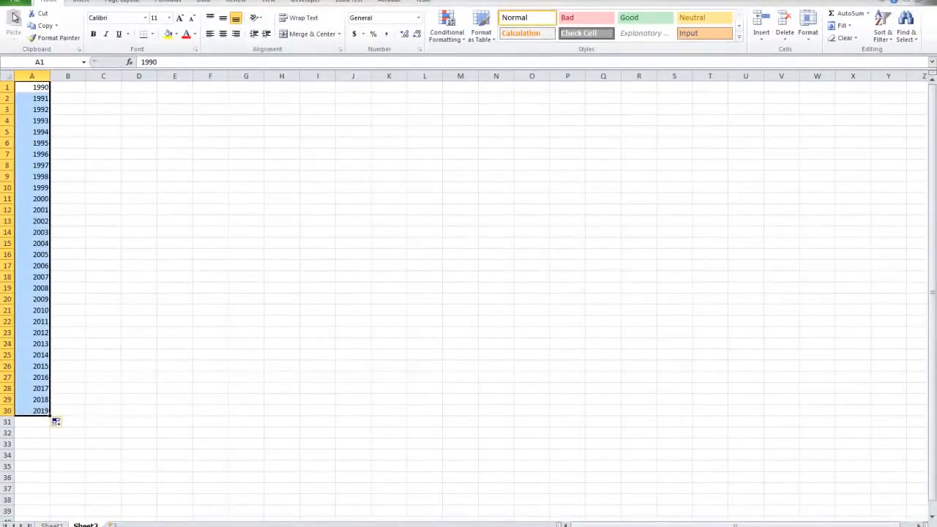
Clear all the years from cells A1:A30
{"action": "left_click", "coordinate": [20, 419]}
{"action": "left_click", "coordinate": [44, 412]}
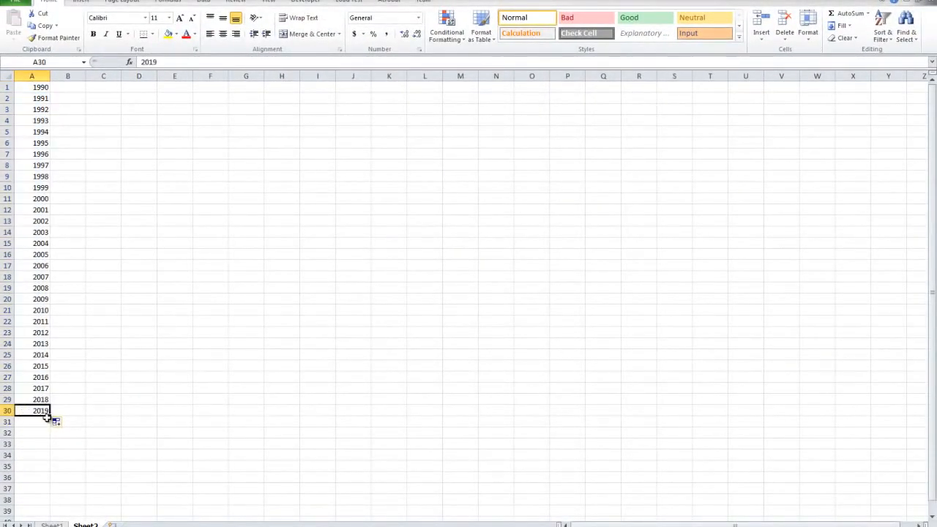
{"action": "left_click_drag", "start_coordinate": [44, 410], "coordinate": [39, 70]}
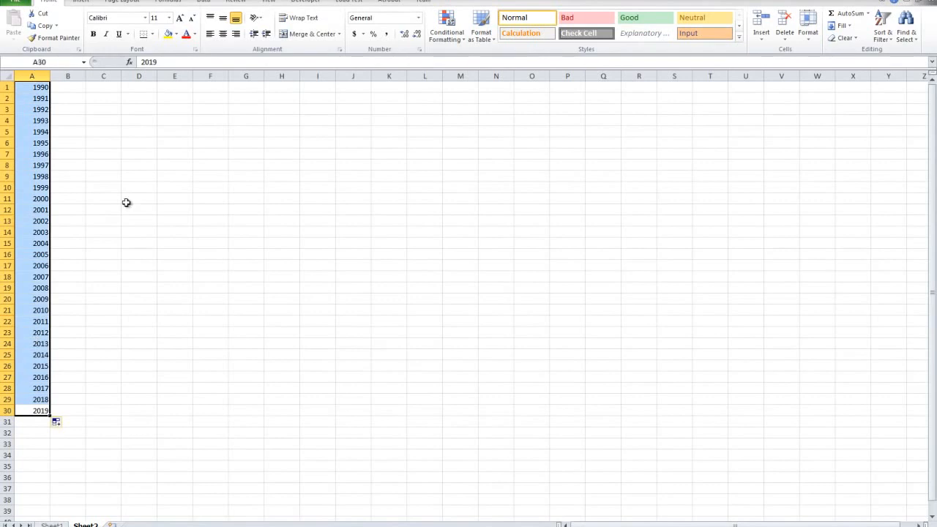
{"action": "key", "text": "Delete"}
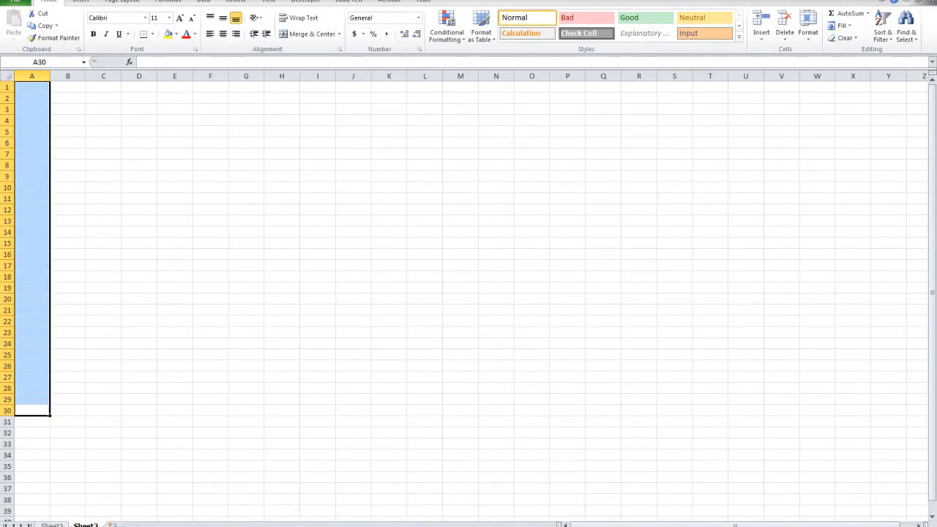
Make the row with the topic "2) Sorting in both Ascending and Decending Order" bold on Sheet1
{"action": "left_click", "coordinate": [61, 525]}
{"action": "left_click", "coordinate": [65, 160]}
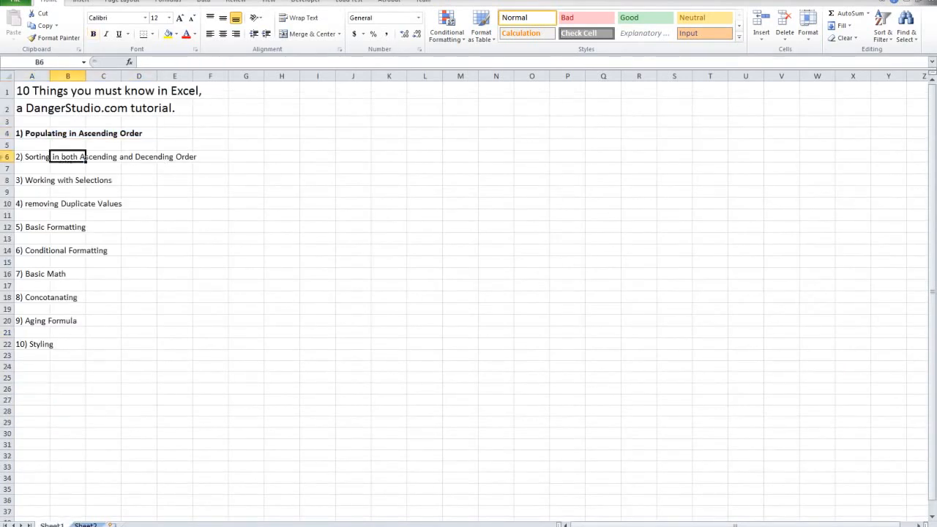
{"action": "left_click", "coordinate": [6, 157]}
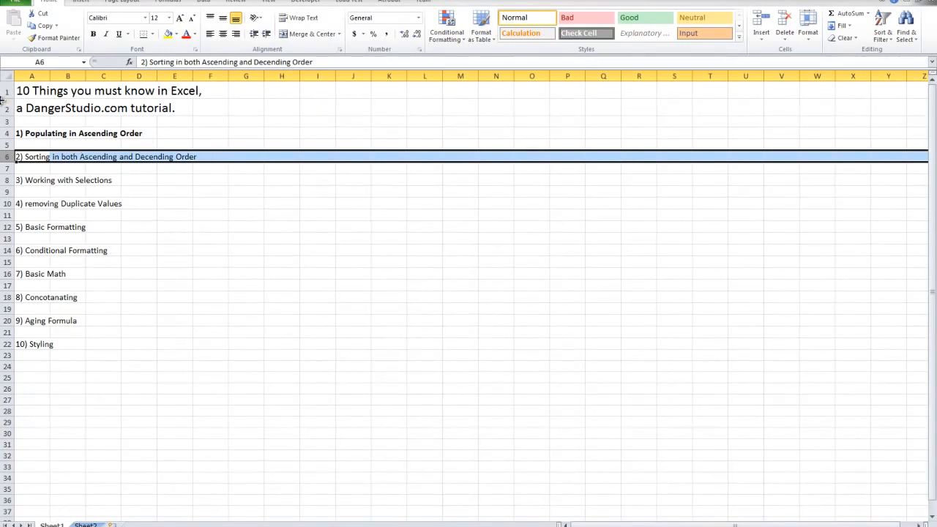
{"action": "left_click", "coordinate": [93, 35]}
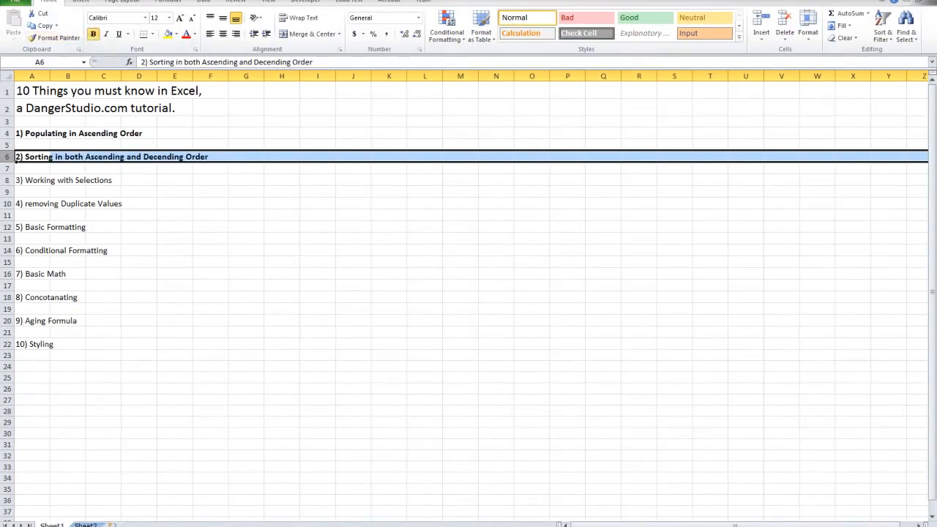
{"action": "left_click", "coordinate": [113, 313]}
{"action": "left_click", "coordinate": [8, 157]}
Enter the unsorted numbers 1, 3, 4, 2 and 4 in cells A1:A5 of Sheet2
{"action": "left_click", "coordinate": [85, 525]}
{"action": "left_click", "coordinate": [40, 88]}
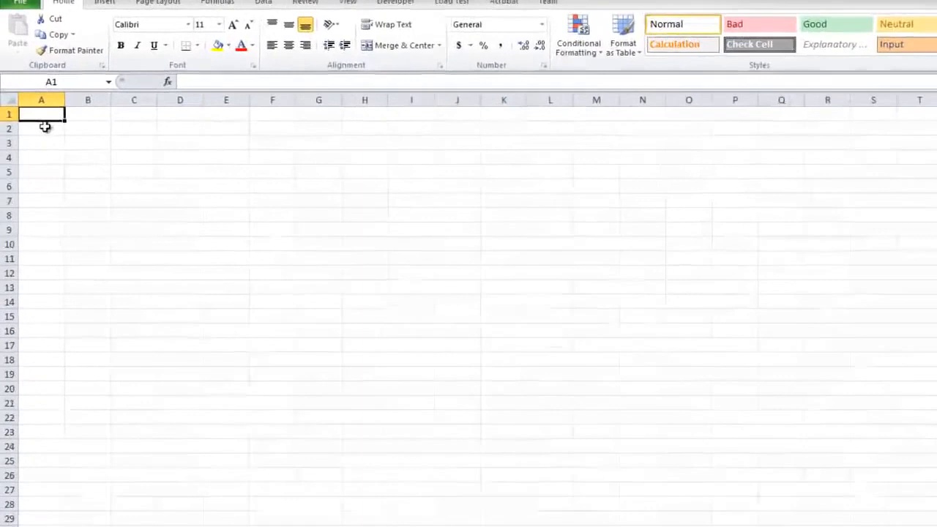
{"action": "type", "text": "1"}
{"action": "key", "text": "Return"}
{"action": "type", "text": "3"}
{"action": "key", "text": "Return"}
{"action": "type", "text": "4"}
{"action": "key", "text": "Return"}
{"action": "type", "text": "2"}
{"action": "key", "text": "Return"}
{"action": "type", "text": "4"}
{"action": "left_click", "coordinate": [44, 200]}
Continue the number list in column A with 6, 7, 9 and 8 in cells A6:A9
{"action": "left_click", "coordinate": [40, 189]}
{"action": "type", "text": "6"}
{"action": "key", "text": "Return"}
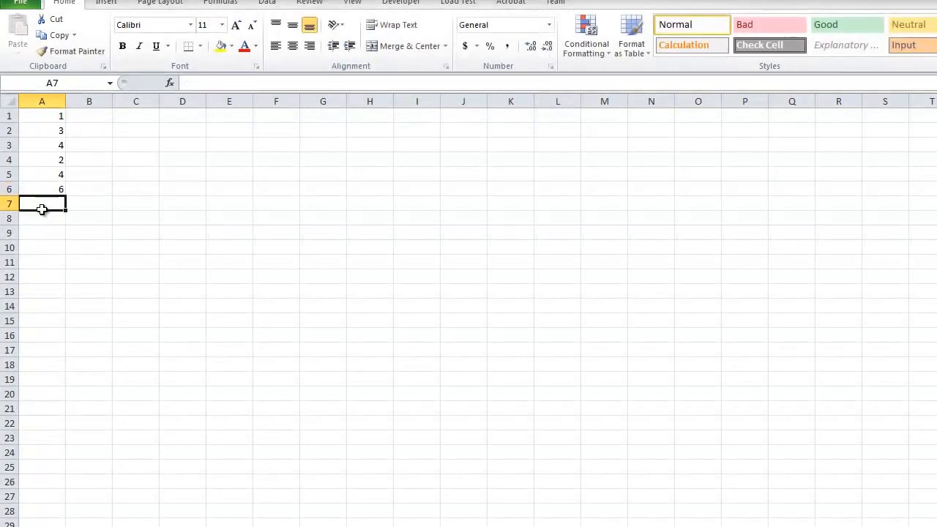
{"action": "type", "text": "7"}
{"action": "left_click", "coordinate": [51, 230]}
{"action": "type", "text": "8"}
{"action": "left_click", "coordinate": [41, 217]}
{"action": "type", "text": "9"}
{"action": "left_click", "coordinate": [52, 243]}
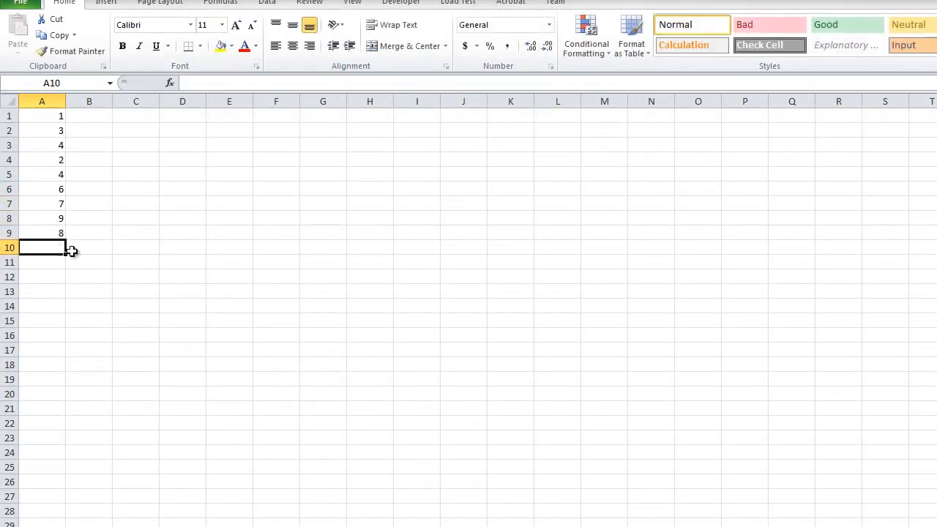
Enter 11, 13 and 17 in cells A10:A12 to complete the unsorted number list
{"action": "type", "text": "11"}
{"action": "left_click", "coordinate": [56, 288]}
{"action": "left_click", "coordinate": [49, 274]}
{"action": "type", "text": "17"}
{"action": "left_click", "coordinate": [54, 263]}
{"action": "type", "text": "13"}
{"action": "left_click", "coordinate": [136, 294]}
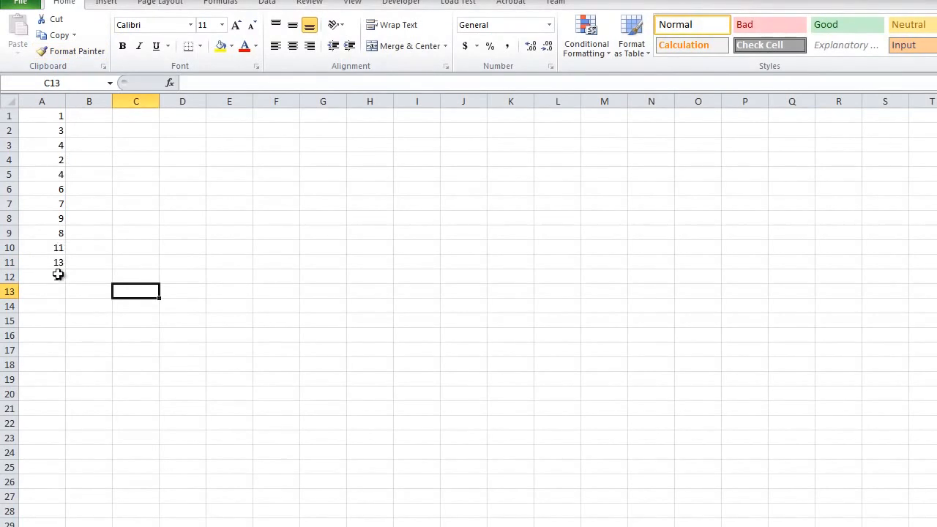
Sort column A on values in Smallest to Largest order
{"action": "left_click_drag", "start_coordinate": [58, 275], "coordinate": [59, 103]}
{"action": "left_click", "coordinate": [287, 258]}
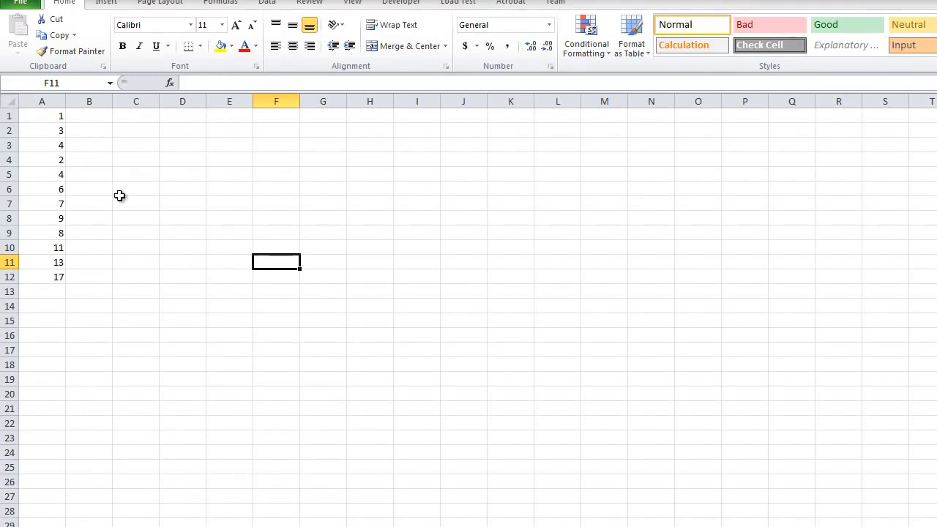
{"action": "left_click", "coordinate": [41, 102]}
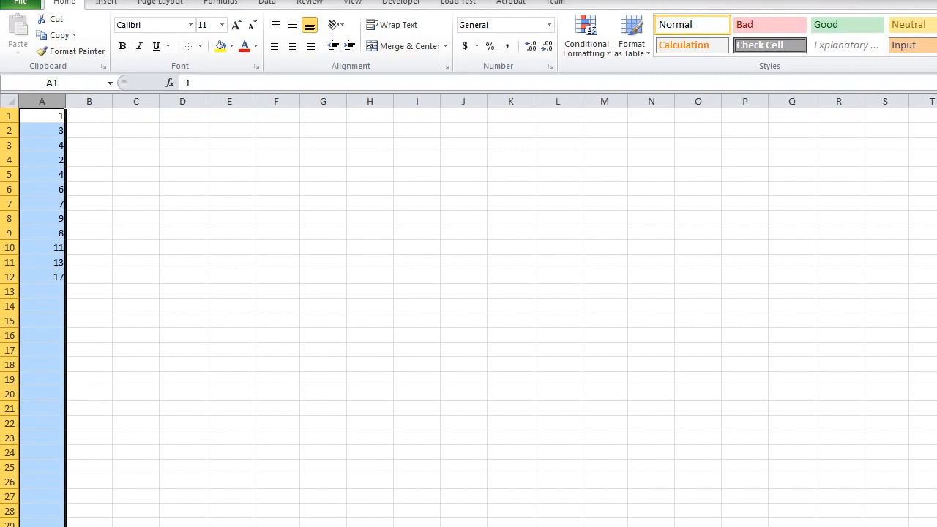
{"action": "key", "text": "alt+d"}
{"action": "key", "text": "s"}
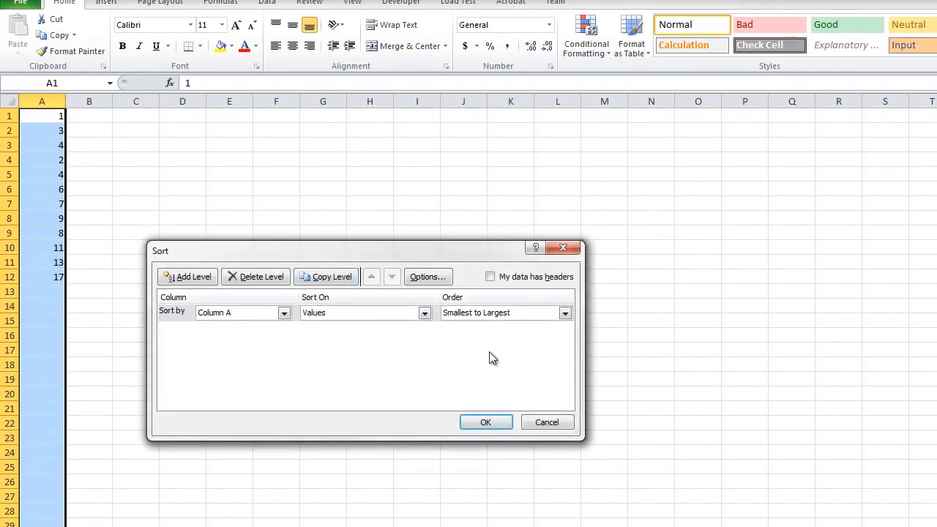
{"action": "left_click", "coordinate": [495, 315]}
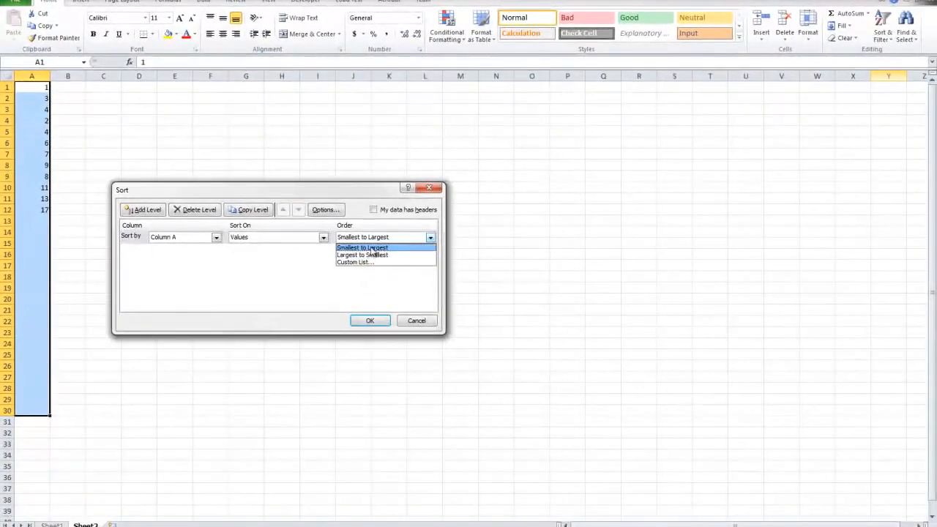
{"action": "left_click", "coordinate": [366, 249]}
{"action": "left_click", "coordinate": [370, 321]}
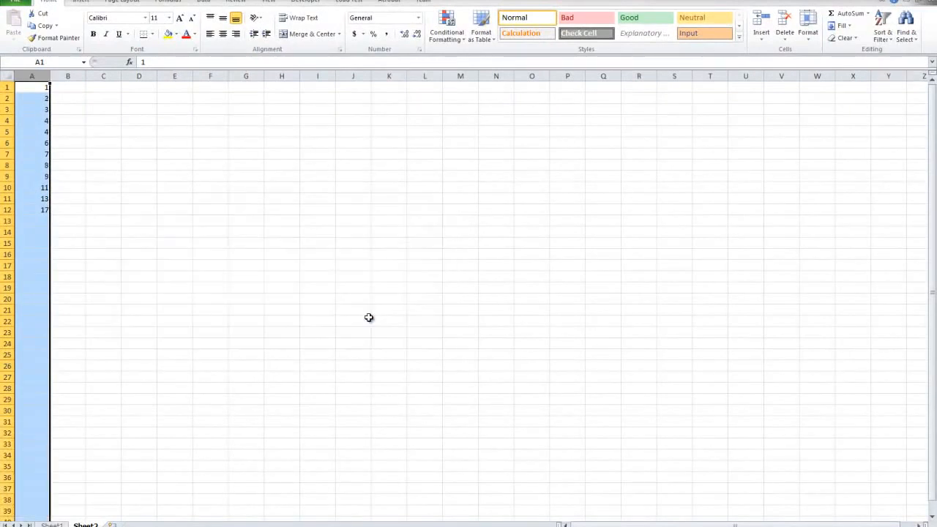
Examine the Sort On choices of a custom sort for column A, then cancel the sort
{"action": "left_click", "coordinate": [29, 129]}
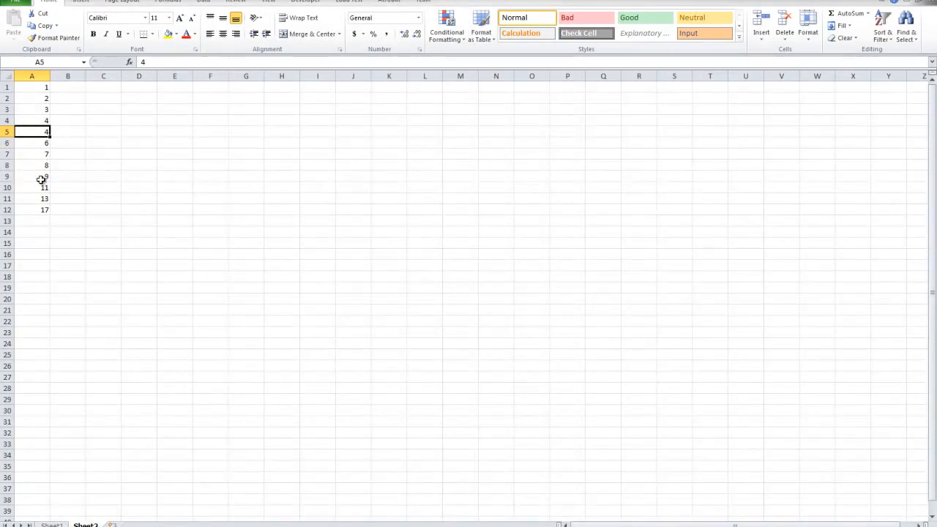
{"action": "left_click", "coordinate": [30, 76]}
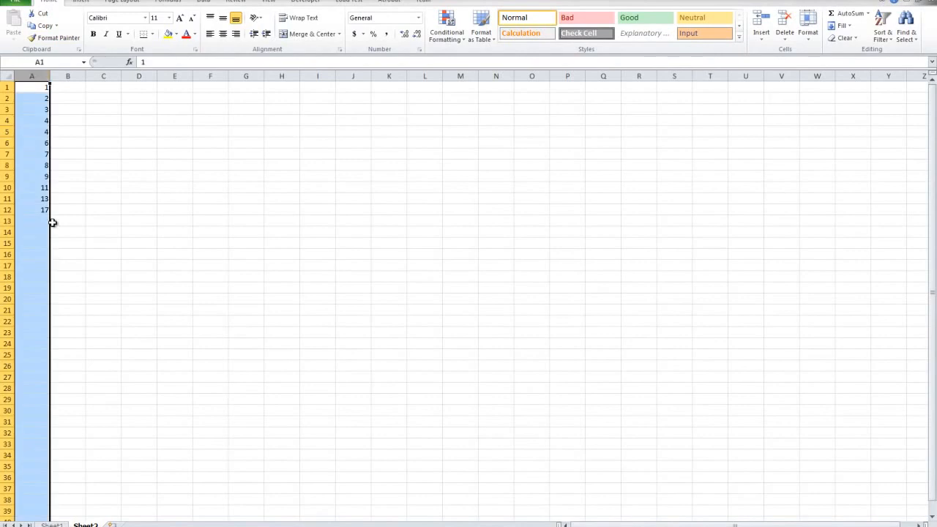
{"action": "left_click", "coordinate": [69, 96]}
{"action": "left_click", "coordinate": [32, 75]}
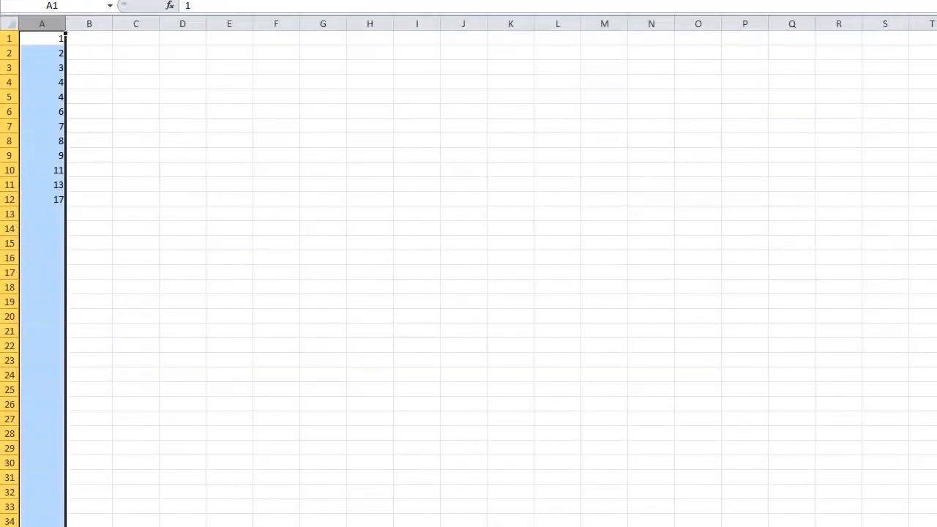
{"action": "left_click", "coordinate": [936, 14]}
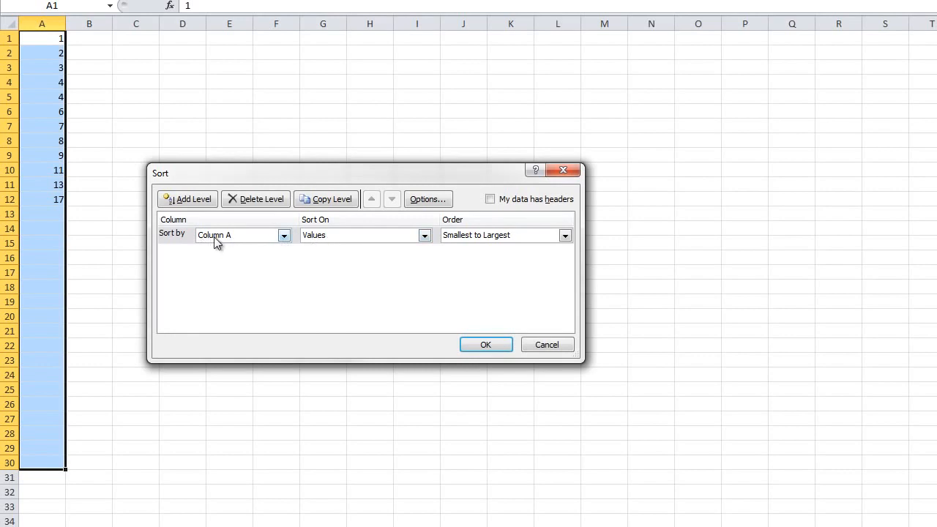
{"action": "left_click", "coordinate": [374, 233]}
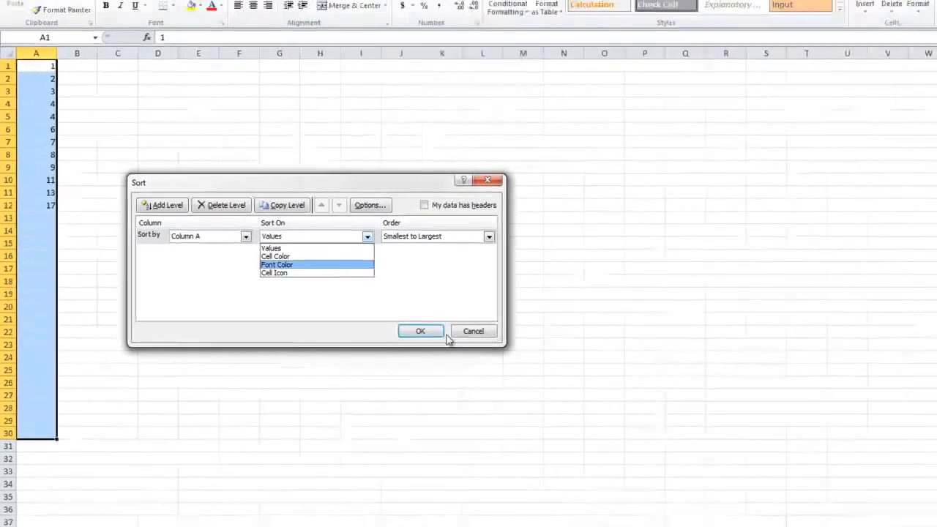
{"action": "left_click", "coordinate": [485, 345]}
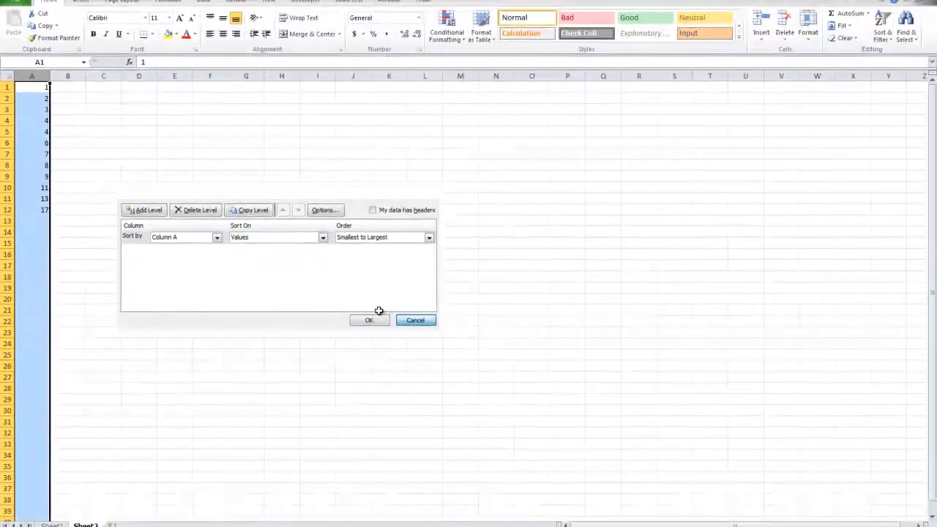
Fill cells A4 and A6 with yellow
{"action": "left_click", "coordinate": [22, 121]}
{"action": "left_click", "coordinate": [168, 34]}
{"action": "left_click", "coordinate": [30, 144]}
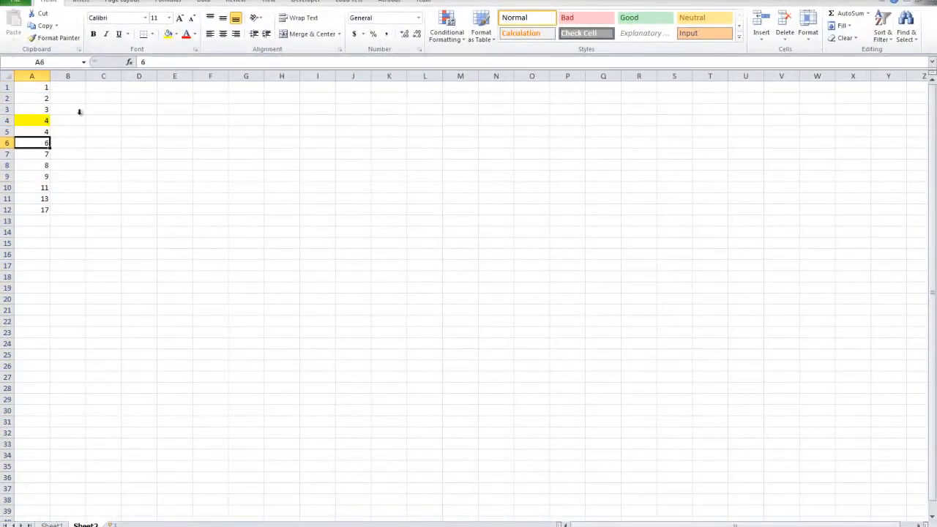
{"action": "left_click", "coordinate": [168, 34]}
Fill cells A9 and A11 with a light orange theme color
{"action": "left_click", "coordinate": [35, 176]}
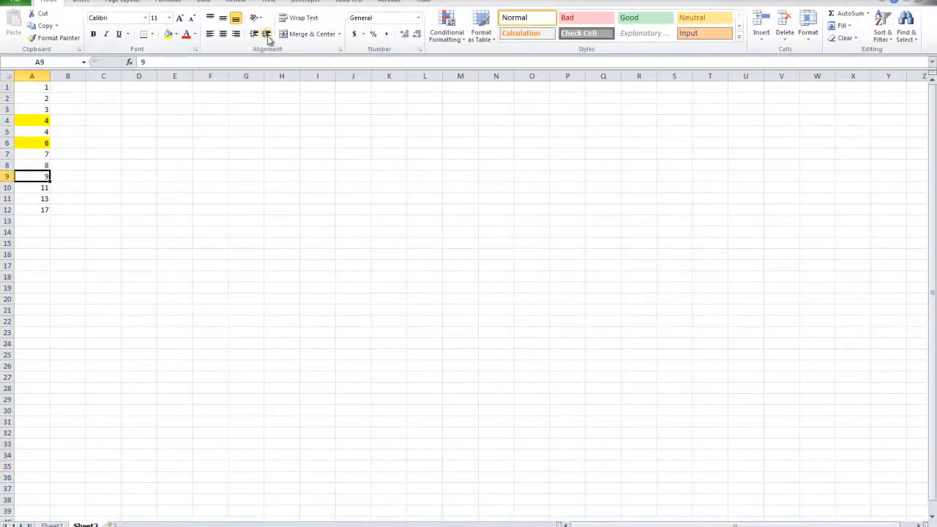
{"action": "left_click", "coordinate": [175, 34]}
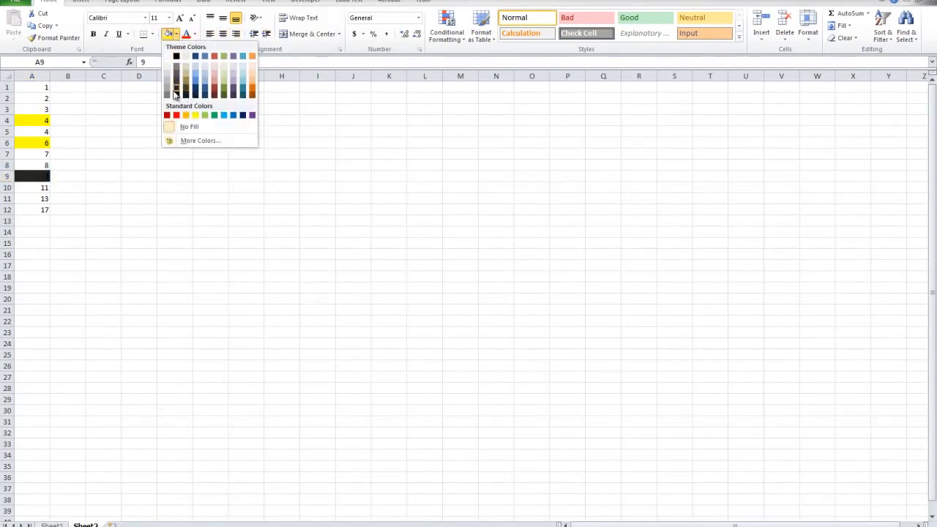
{"action": "left_click", "coordinate": [252, 71]}
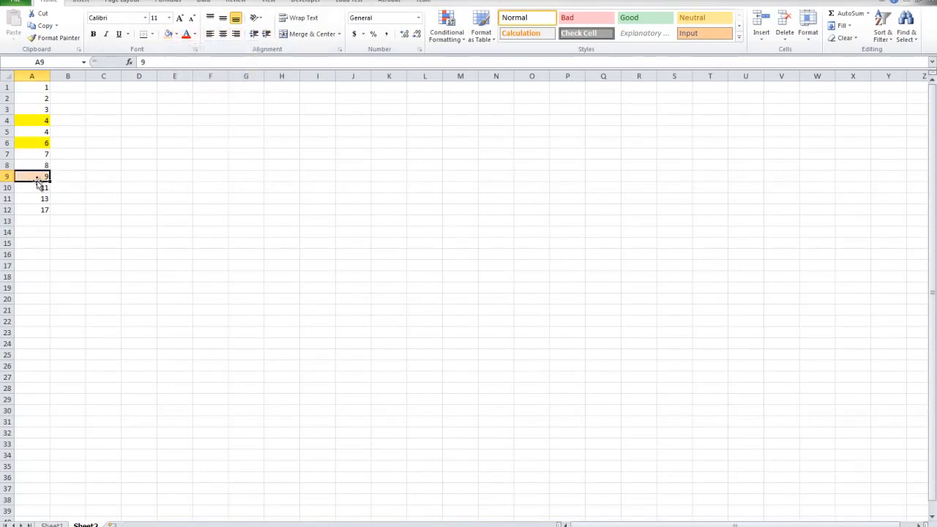
{"action": "left_click", "coordinate": [35, 195]}
{"action": "left_click", "coordinate": [168, 34]}
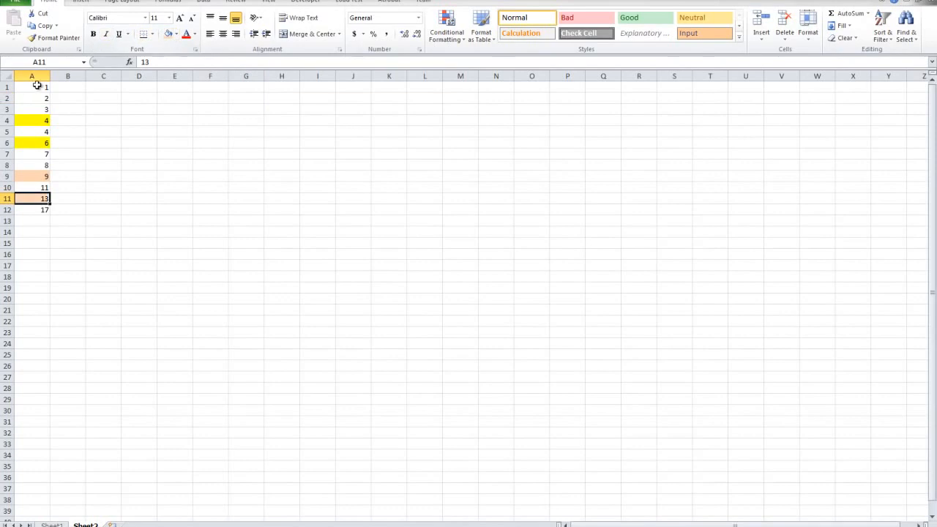
Custom sort column A on Cell Color, with the light orange cells On Top
{"action": "left_click", "coordinate": [33, 75]}
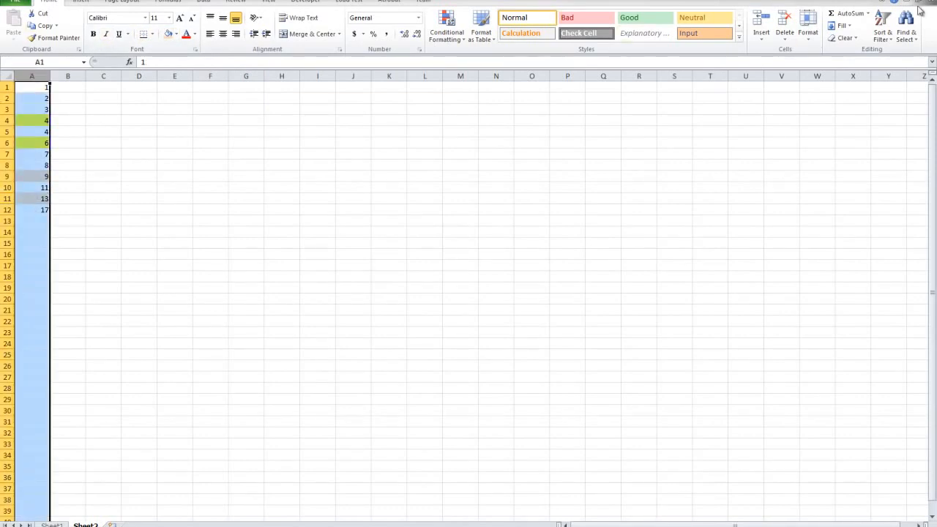
{"action": "left_click", "coordinate": [883, 29]}
{"action": "left_click", "coordinate": [871, 75]}
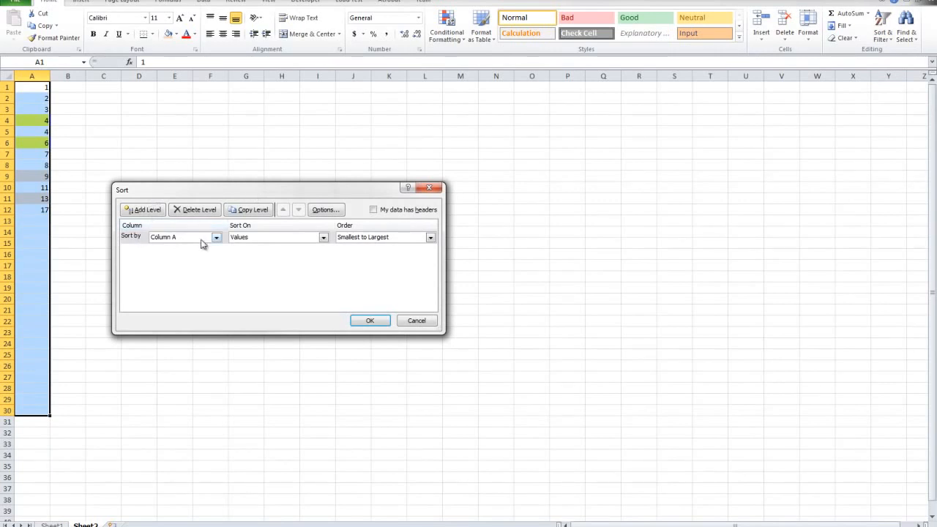
{"action": "left_click", "coordinate": [246, 239]}
{"action": "left_click", "coordinate": [244, 255]}
{"action": "left_click", "coordinate": [380, 238]}
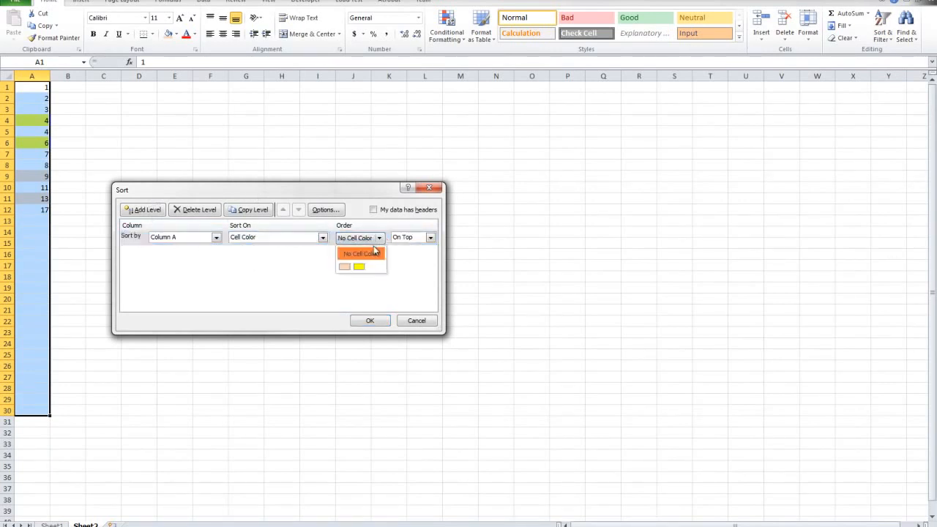
{"action": "left_click", "coordinate": [345, 266]}
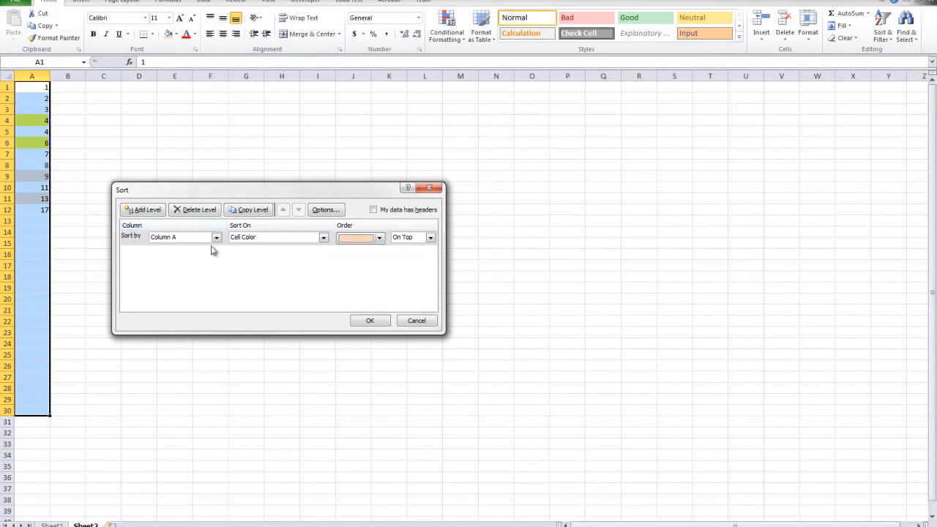
{"action": "left_click", "coordinate": [371, 321]}
{"action": "left_click", "coordinate": [127, 153]}
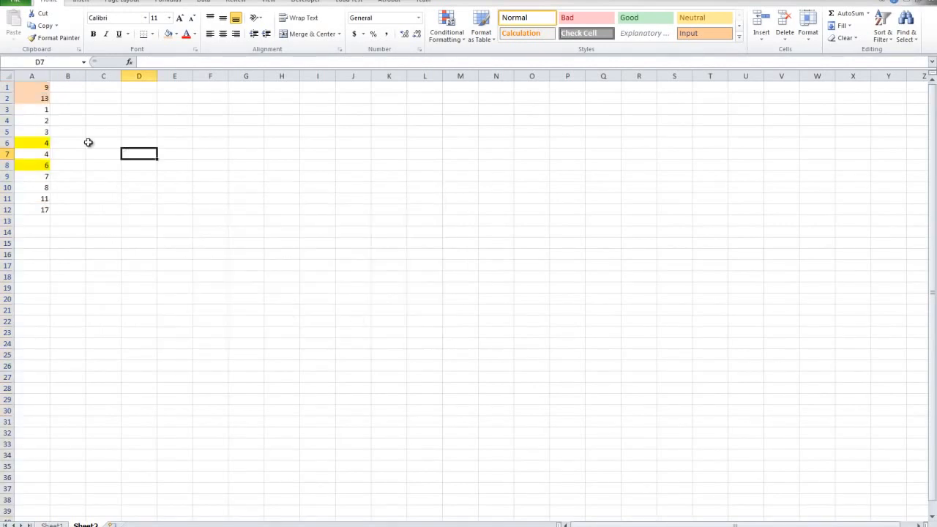
{"action": "left_click", "coordinate": [44, 90]}
{"action": "left_click", "coordinate": [186, 220]}
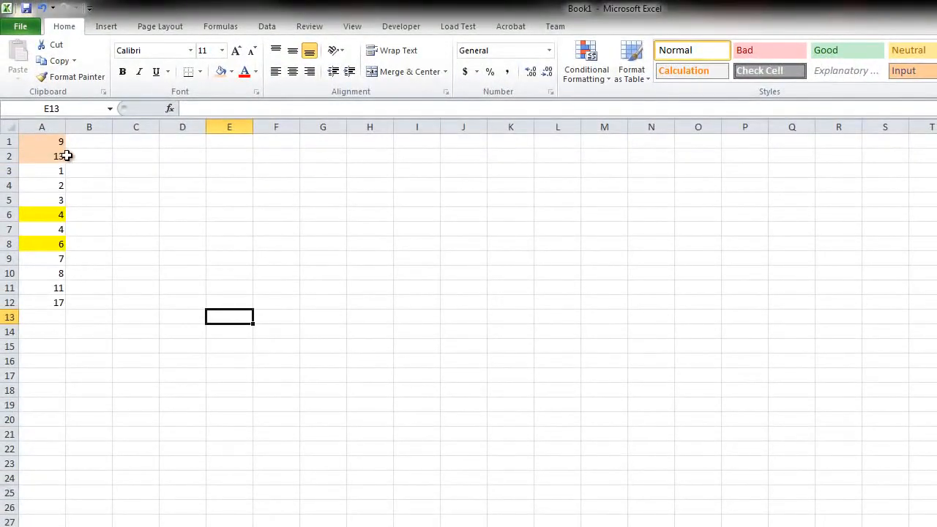
{"action": "left_click_drag", "start_coordinate": [41, 303], "coordinate": [41, 127]}
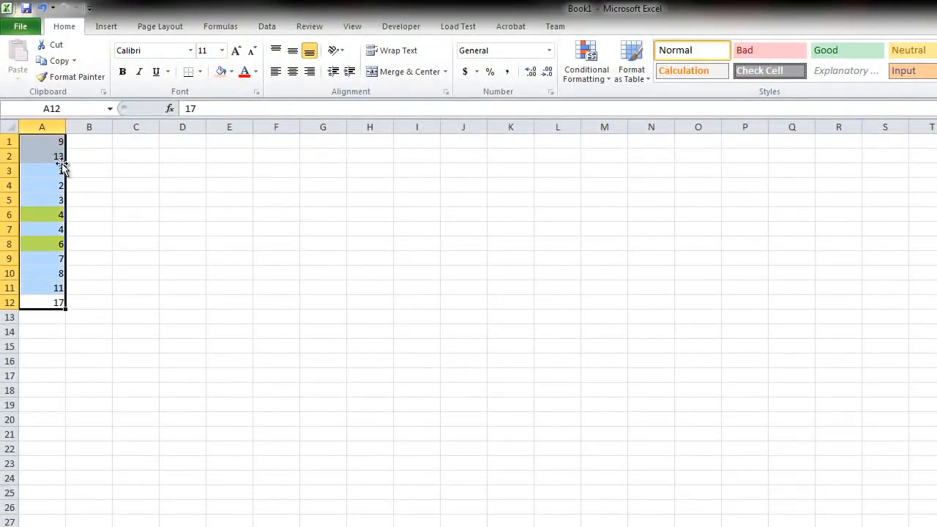
{"action": "left_click", "coordinate": [139, 200]}
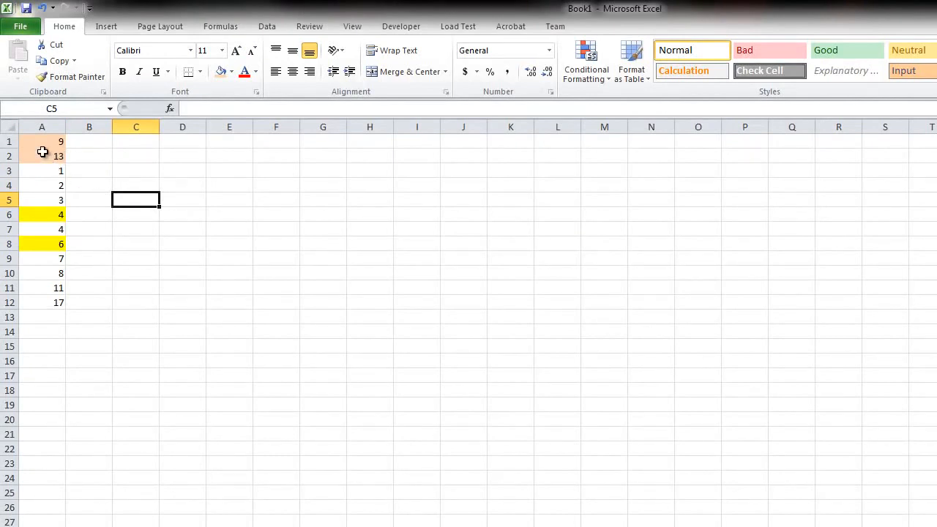
Sort cells A1:A12 on Cell Color again, with the yellow cells On Top
{"action": "left_click", "coordinate": [51, 302]}
{"action": "left_click_drag", "start_coordinate": [51, 301], "coordinate": [46, 139]}
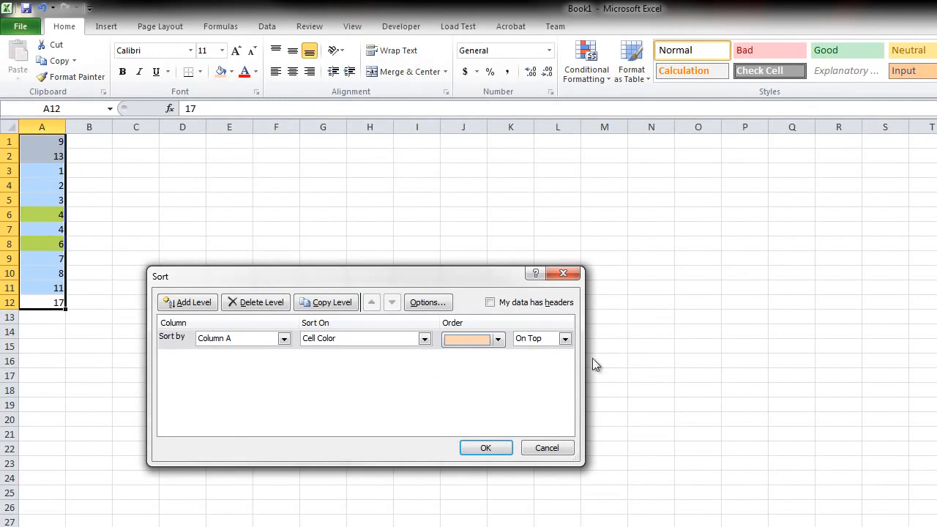
{"action": "left_click", "coordinate": [498, 339]}
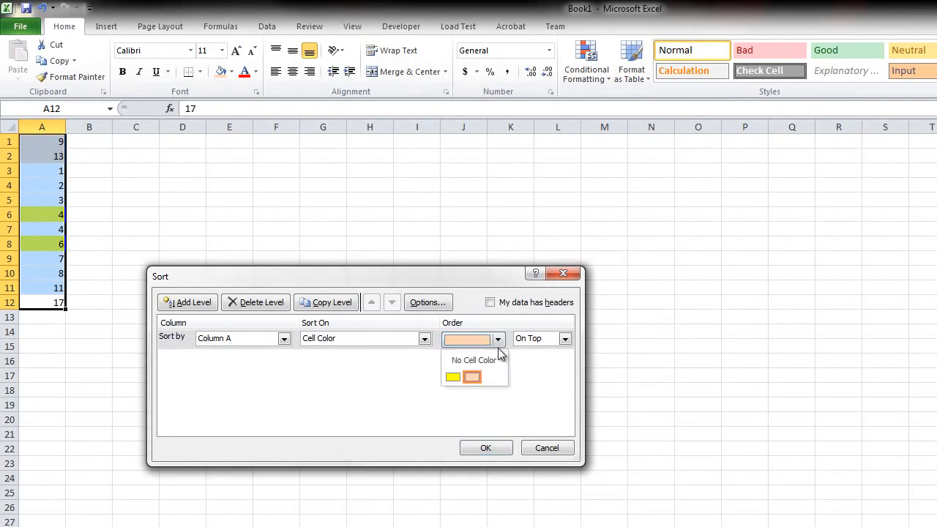
{"action": "left_click", "coordinate": [453, 377]}
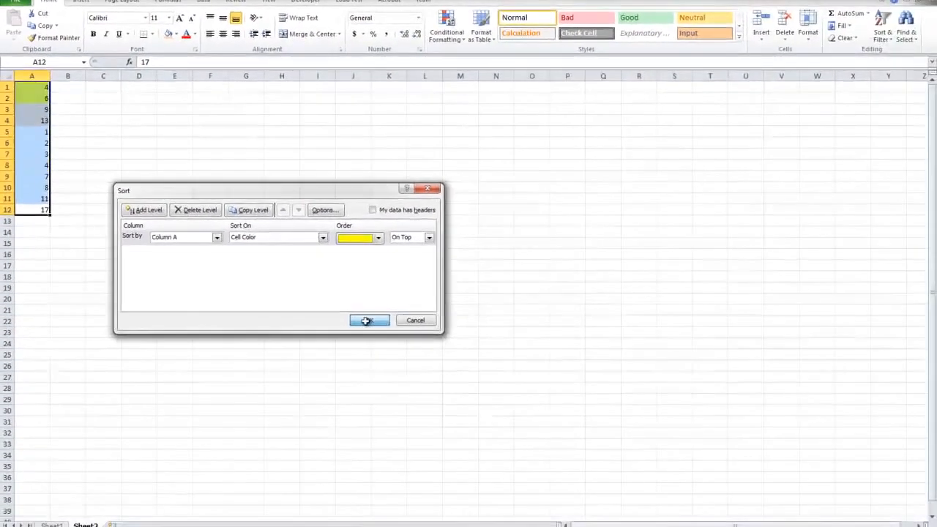
{"action": "left_click", "coordinate": [366, 320]}
{"action": "left_click", "coordinate": [166, 278]}
{"action": "left_click_drag", "start_coordinate": [32, 211], "coordinate": [29, 87]}
{"action": "left_click", "coordinate": [309, 189]}
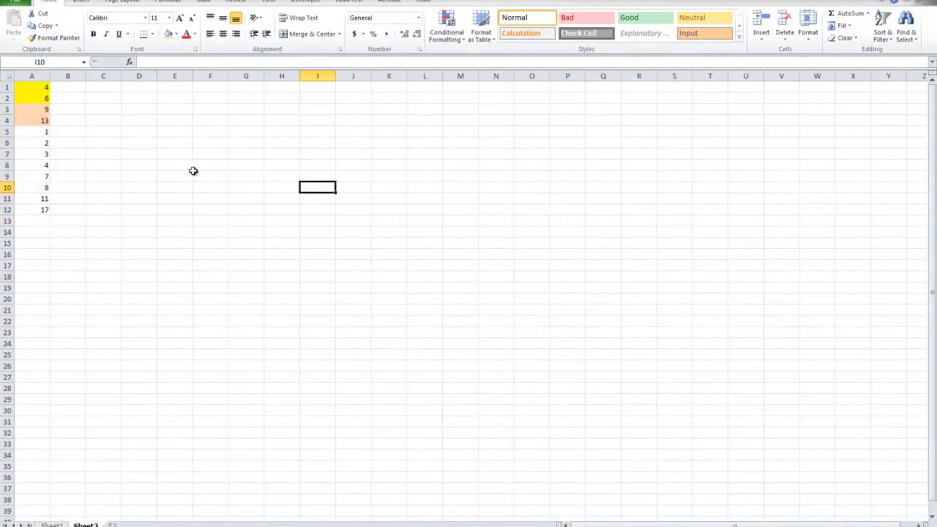
Delete cells A1:A13 on Sheet2, shifting the remaining cells left
{"action": "left_click_drag", "start_coordinate": [32, 218], "coordinate": [32, 86]}
{"action": "right_click", "coordinate": [31, 157]}
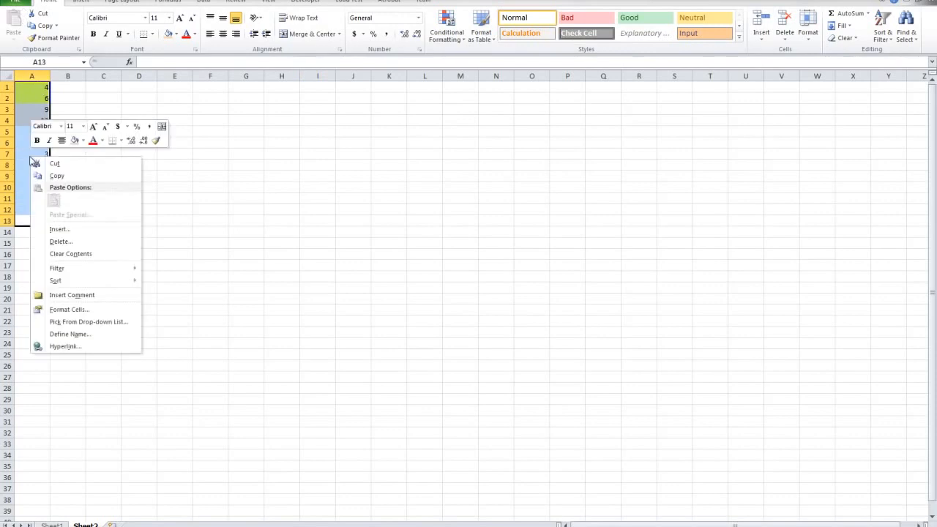
{"action": "left_click", "coordinate": [63, 242]}
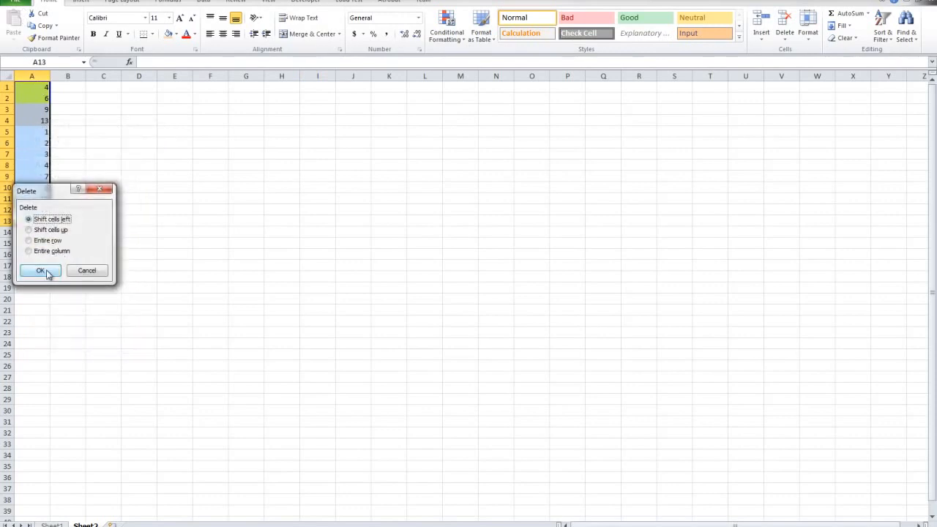
{"action": "left_click", "coordinate": [44, 269]}
Make the row with the topic "3) Working with Selections" bold on Sheet1 and select cell A8
{"action": "left_click", "coordinate": [53, 524]}
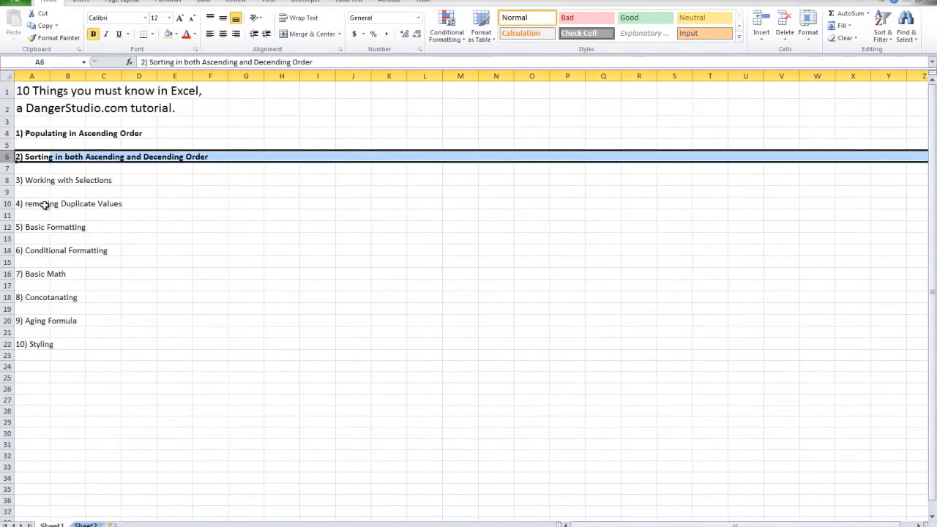
{"action": "left_click", "coordinate": [6, 181]}
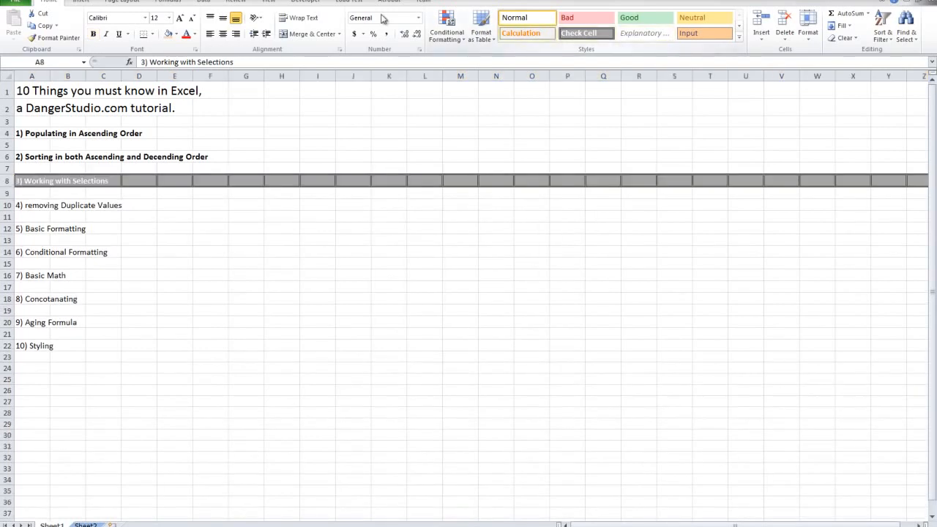
{"action": "left_click", "coordinate": [93, 33]}
{"action": "left_click", "coordinate": [117, 237]}
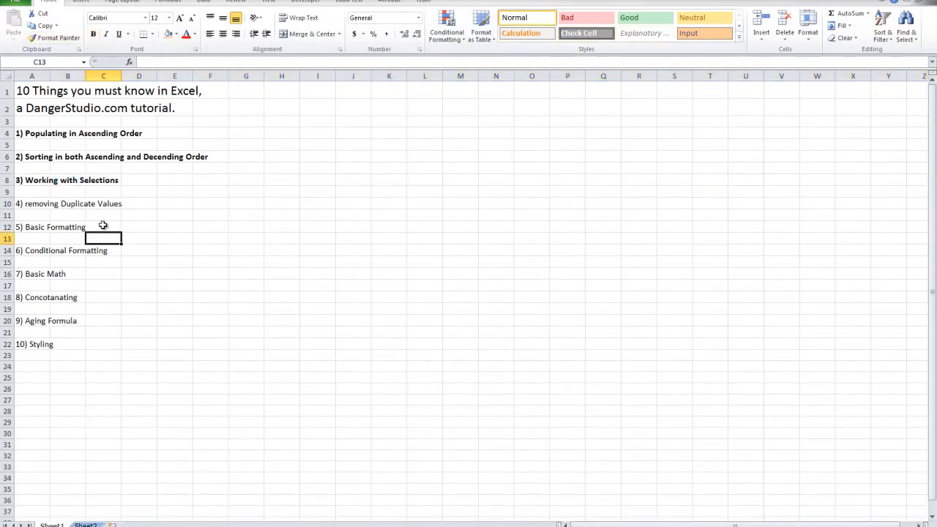
{"action": "left_click", "coordinate": [24, 184]}
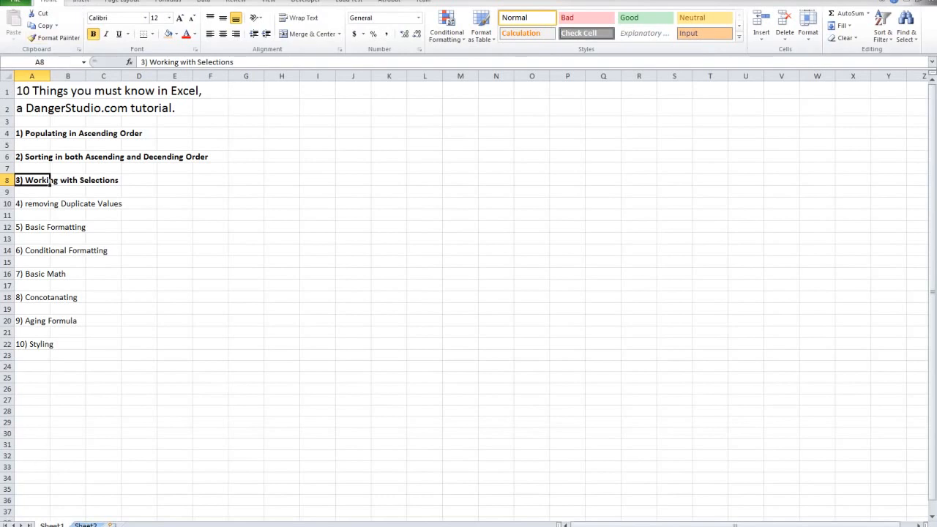
Enter the numbers 1 to 5 in cells A1:A5 on Sheet2
{"action": "left_click", "coordinate": [86, 525]}
{"action": "left_click", "coordinate": [42, 168]}
{"action": "left_click", "coordinate": [36, 88]}
{"action": "type", "text": "1"}
{"action": "key", "text": "Return"}
{"action": "type", "text": "2"}
{"action": "key", "text": "Return"}
{"action": "type", "text": "3"}
{"action": "key", "text": "Return"}
{"action": "type", "text": "4"}
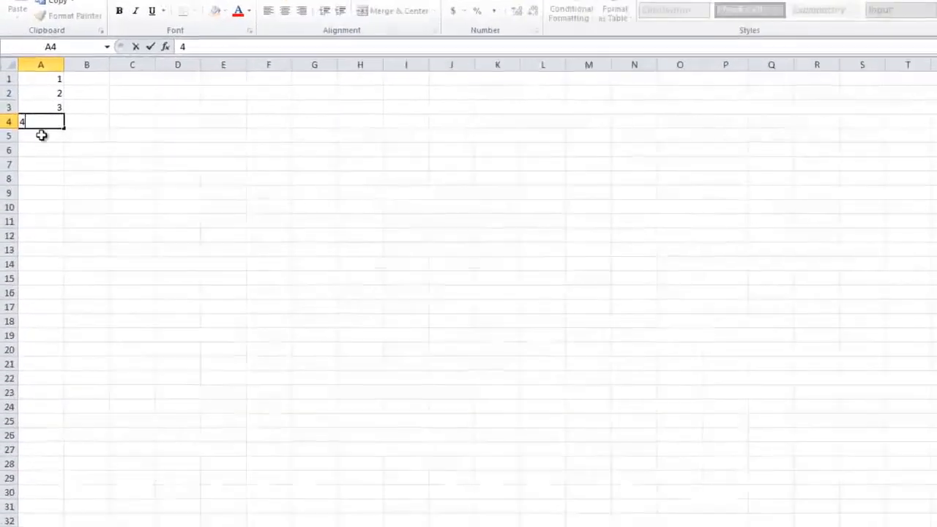
{"action": "key", "text": "Return"}
{"action": "type", "text": "5"}
{"action": "left_click", "coordinate": [63, 165]}
Enter the numbers 10, 11, 12, 13, 14 and 15 in cells A6:A11
{"action": "left_click", "coordinate": [51, 150]}
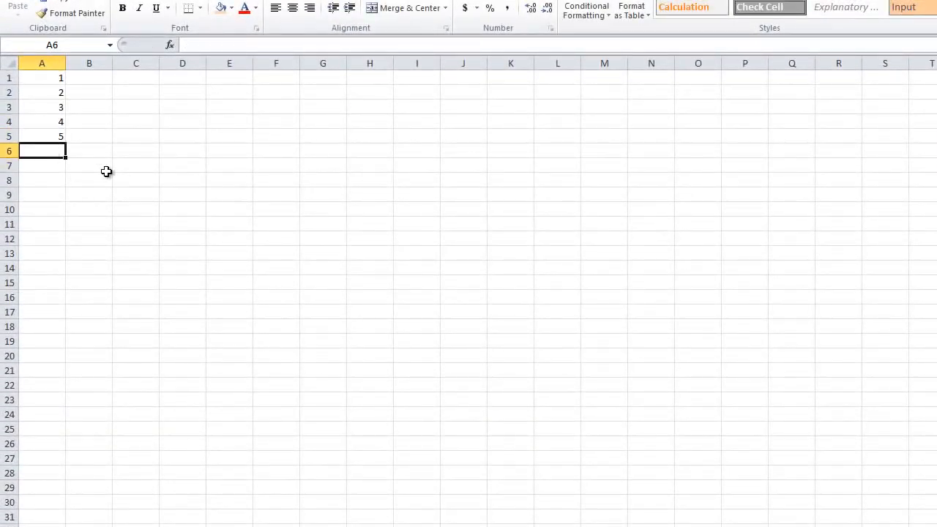
{"action": "type", "text": "10"}
{"action": "key", "text": "Return"}
{"action": "type", "text": "11"}
{"action": "key", "text": "Return"}
{"action": "type", "text": "12"}
{"action": "key", "text": "Return"}
{"action": "type", "text": "13"}
{"action": "key", "text": "Return"}
{"action": "type", "text": "14"}
{"action": "key", "text": "Return"}
{"action": "type", "text": "15"}
{"action": "key", "text": "Return"}
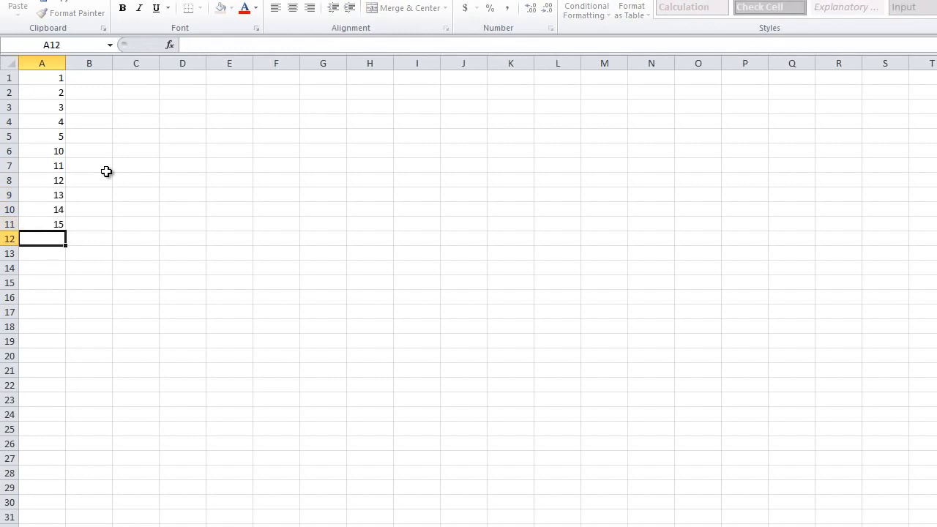
Select the contiguous range A6:A11, select A4:A11 starting from its last cell, and deselect it
{"action": "left_click", "coordinate": [48, 153]}
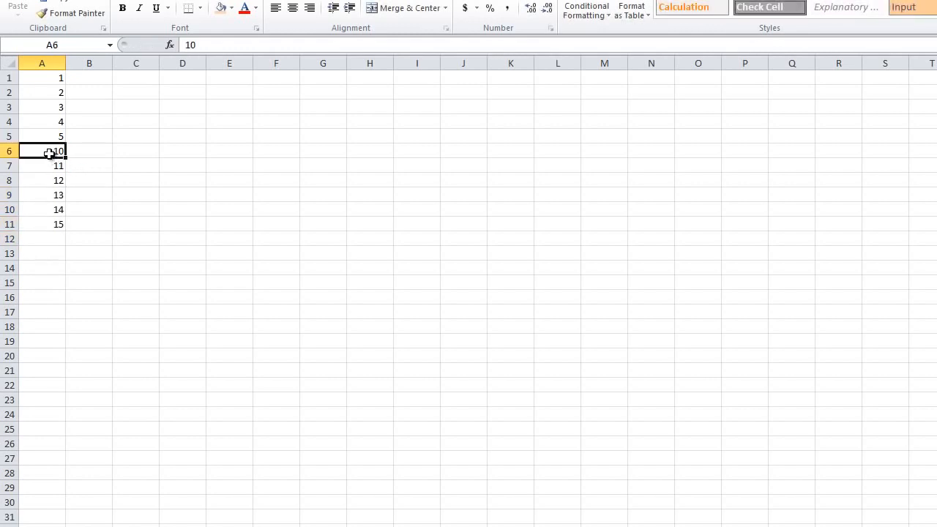
{"action": "left_click_drag", "start_coordinate": [49, 149], "coordinate": [48, 224]}
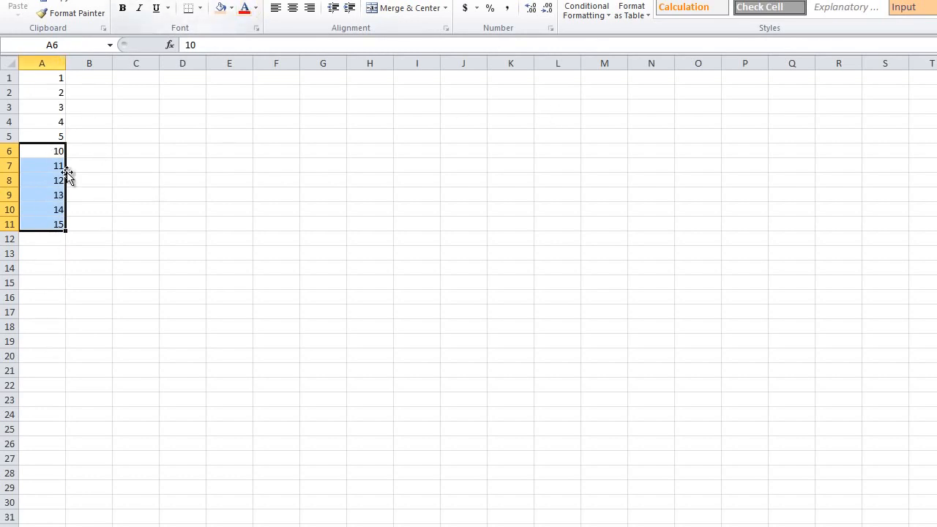
{"action": "left_click", "coordinate": [56, 190]}
{"action": "left_click_drag", "start_coordinate": [47, 224], "coordinate": [48, 123]}
{"action": "left_click", "coordinate": [109, 295]}
Select the non-adjacent cells A2, A4, A9 and A11 together, and clear the selection
{"action": "left_click", "coordinate": [53, 96]}
{"action": "left_click", "coordinate": [56, 122], "text": "ctrl"}
{"action": "left_click", "coordinate": [53, 193], "text": "ctrl"}
{"action": "left_click", "coordinate": [47, 224], "text": "ctrl"}
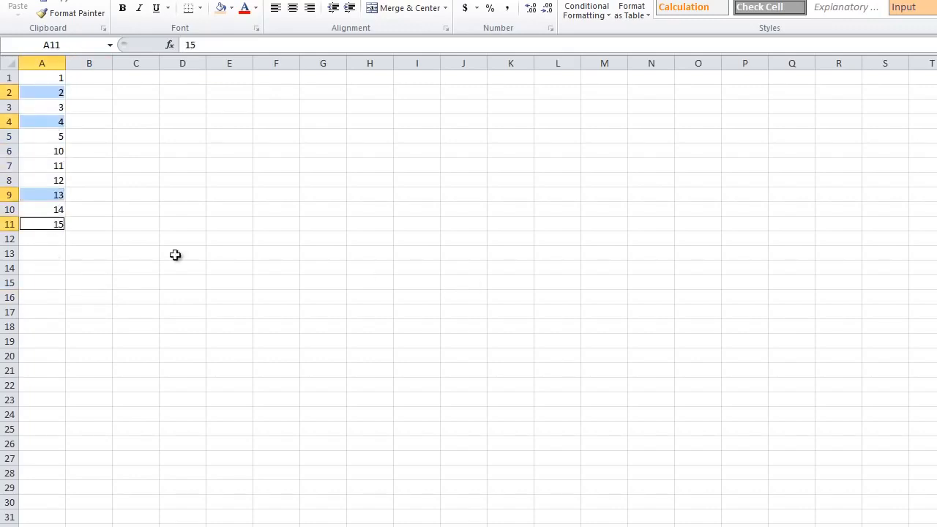
{"action": "left_click", "coordinate": [83, 167]}
Build a multiple selection of cells A2, A3, A5, A7, A8, A11, A10 and A9, and deselect it
{"action": "left_click", "coordinate": [51, 89]}
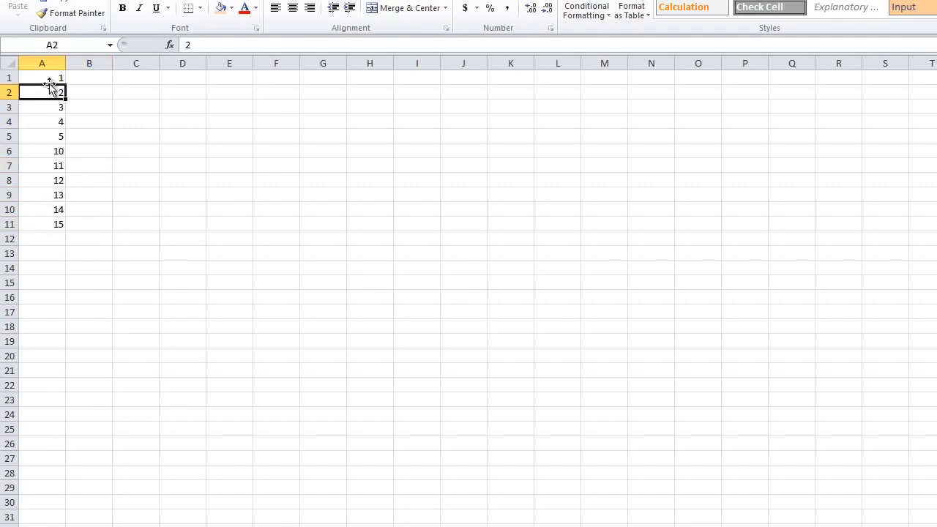
{"action": "left_click", "coordinate": [52, 110], "text": "ctrl"}
{"action": "left_click", "coordinate": [48, 135], "text": "ctrl"}
{"action": "left_click", "coordinate": [51, 167], "text": "ctrl"}
{"action": "left_click", "coordinate": [48, 180], "text": "ctrl"}
{"action": "left_click", "coordinate": [44, 227], "text": "ctrl"}
{"action": "left_click", "coordinate": [46, 211], "text": "ctrl"}
{"action": "left_click", "coordinate": [43, 199], "text": "ctrl"}
{"action": "left_click", "coordinate": [287, 205]}
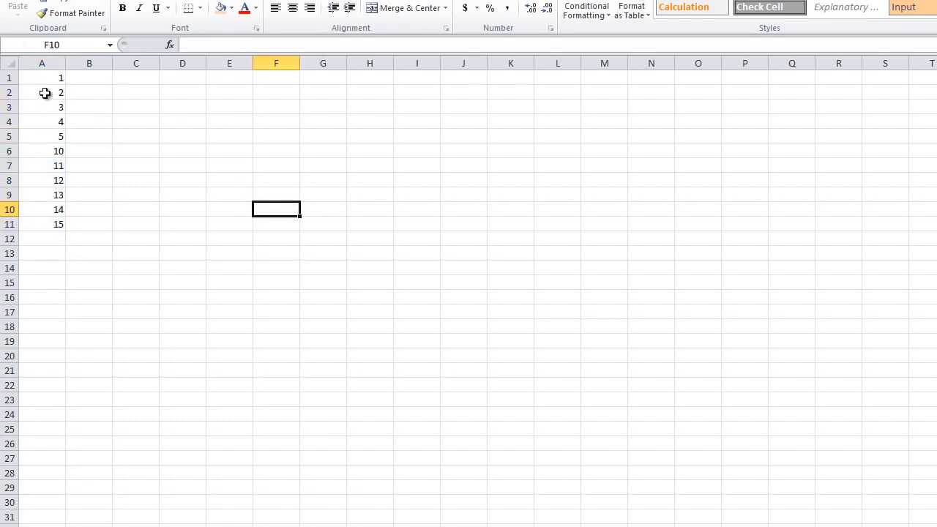
Select the range A1:A9 by extending the selection from A1 to A9, and deselect it
{"action": "key", "text": "ctrl+Home"}
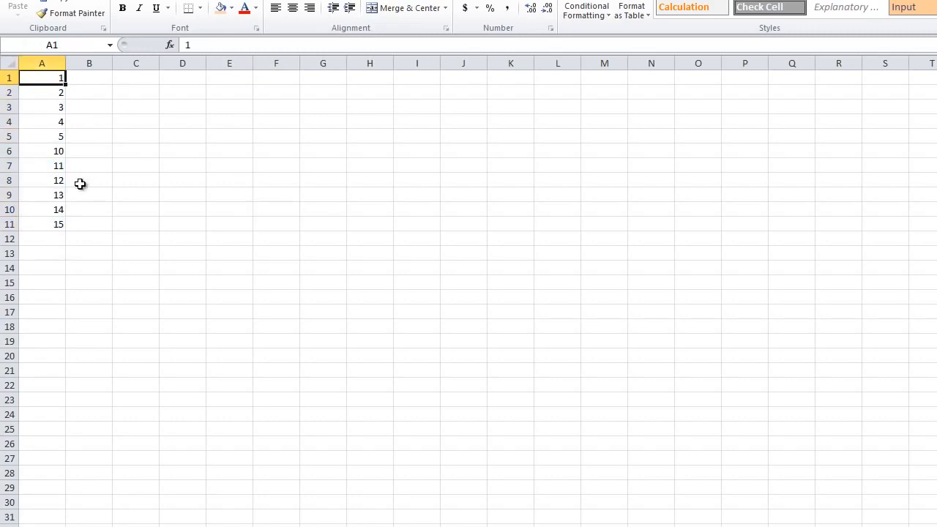
{"action": "left_click", "coordinate": [45, 194], "text": "shift"}
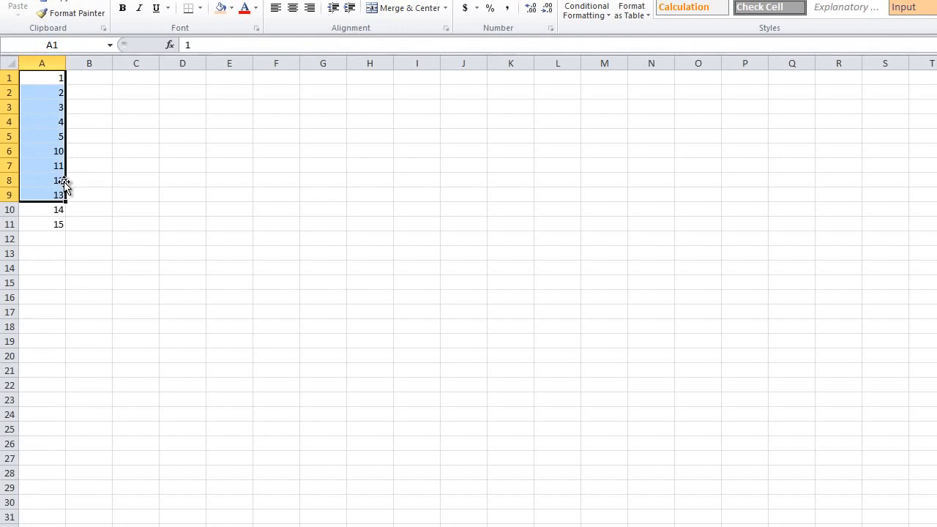
{"action": "left_click", "coordinate": [132, 195]}
Select the separate cells A9, A7, A4 and A2 together, and replace the selection with cell A10
{"action": "left_click", "coordinate": [53, 195]}
{"action": "left_click", "coordinate": [44, 165], "text": "ctrl"}
{"action": "left_click", "coordinate": [38, 123], "text": "ctrl"}
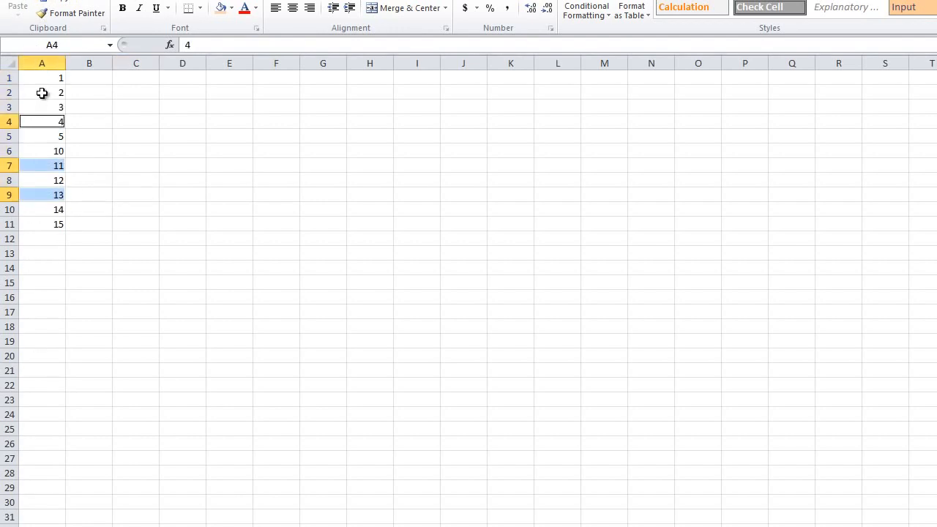
{"action": "left_click", "coordinate": [41, 96], "text": "ctrl"}
{"action": "left_click", "coordinate": [46, 205]}
Extend a selection from A1 through A10, and clear it by selecting cell D10
{"action": "left_click", "coordinate": [45, 79]}
{"action": "left_click", "coordinate": [40, 209], "text": "shift"}
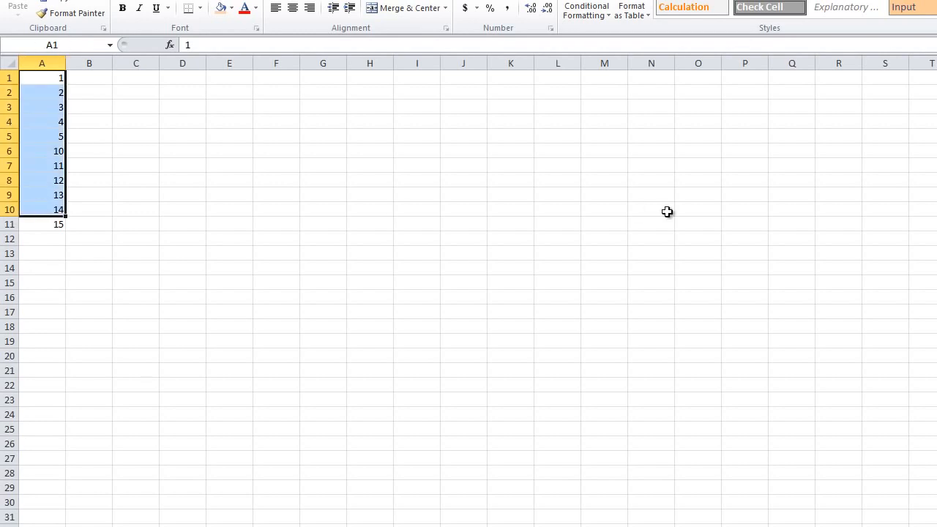
{"action": "left_click", "coordinate": [185, 210]}
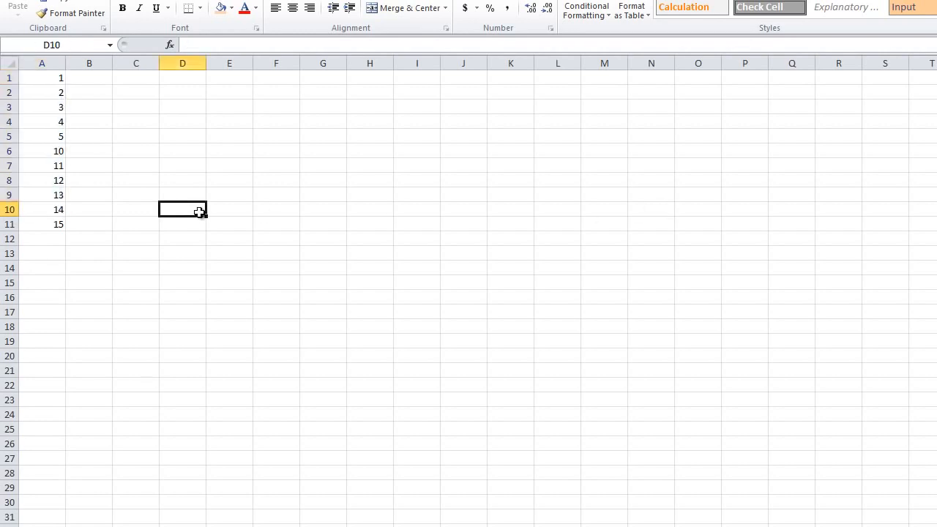
Custom sort only cells A4:A8 by Column A values, Smallest to Largest
{"action": "left_click", "coordinate": [39, 146]}
{"action": "left_click_drag", "start_coordinate": [39, 123], "coordinate": [42, 182]}
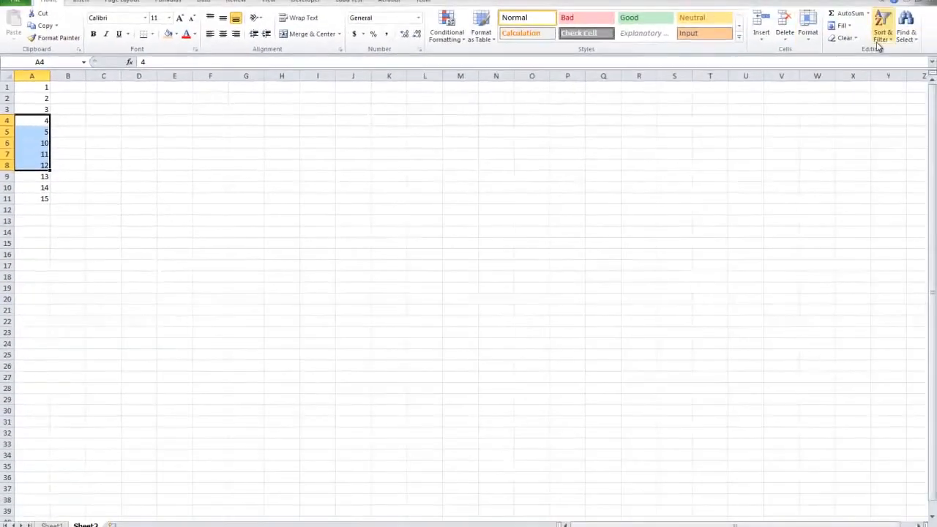
{"action": "left_click", "coordinate": [878, 44]}
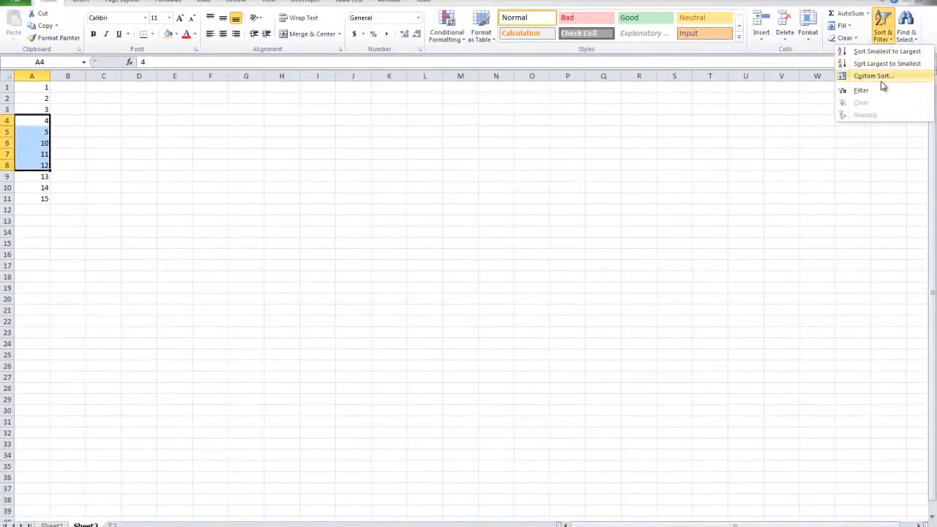
{"action": "left_click", "coordinate": [885, 78]}
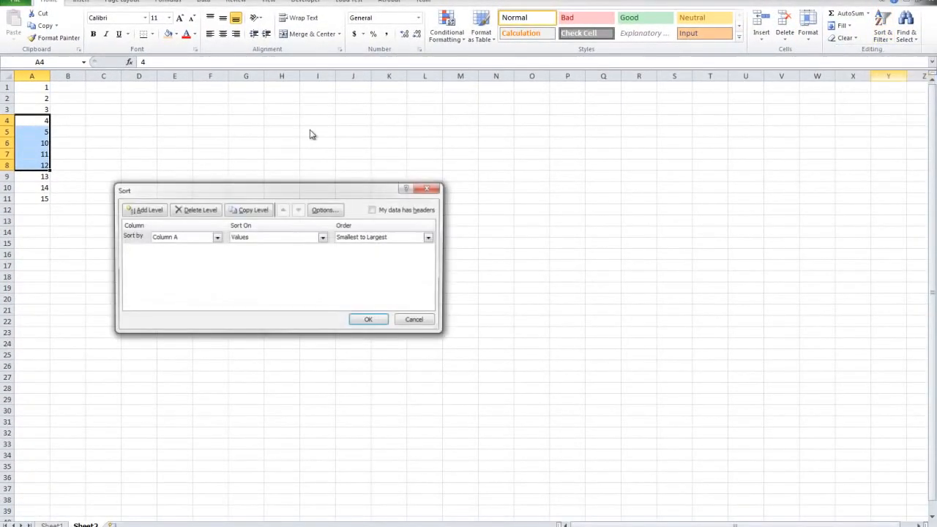
{"action": "left_click", "coordinate": [372, 322]}
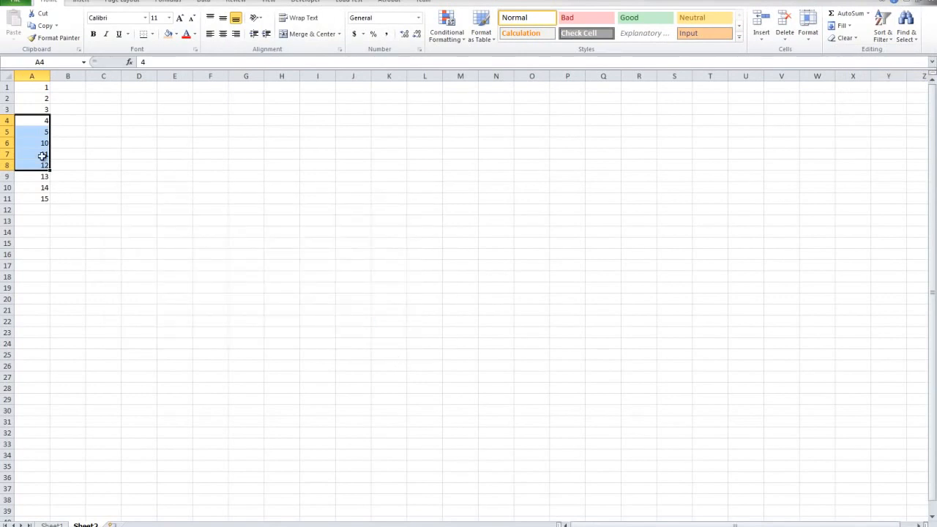
Custom sort cells A4:A8 by Column A values, Largest to Smallest
{"action": "left_click", "coordinate": [883, 37]}
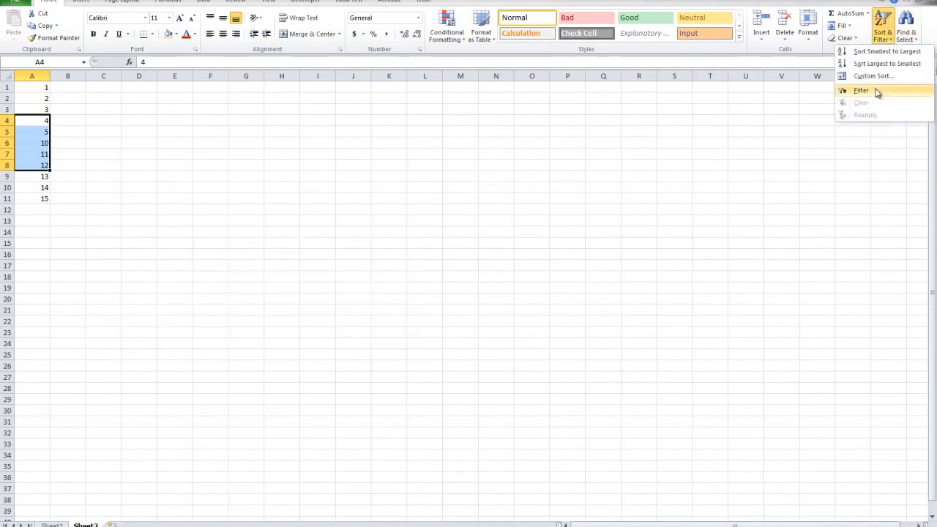
{"action": "left_click", "coordinate": [883, 76]}
{"action": "left_click", "coordinate": [187, 238]}
{"action": "left_click", "coordinate": [188, 248]}
{"action": "left_click", "coordinate": [368, 240]}
{"action": "left_click", "coordinate": [370, 256]}
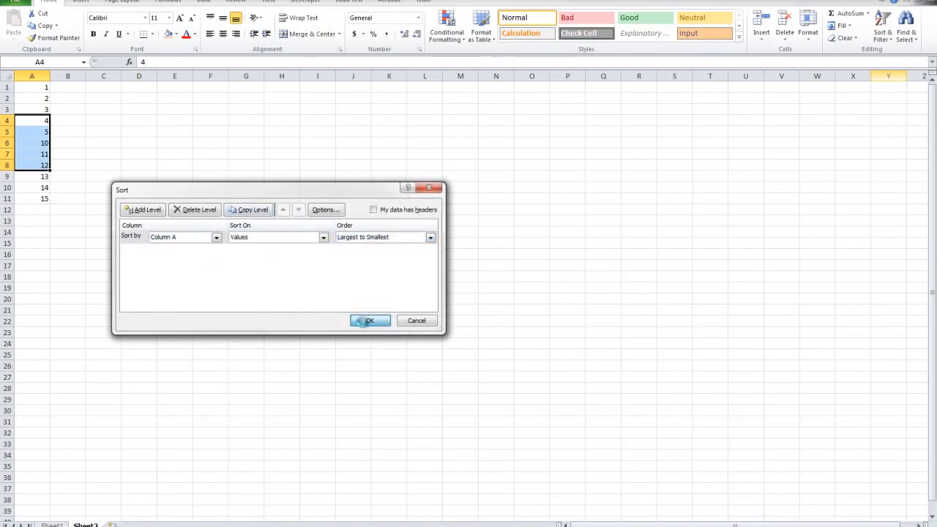
{"action": "left_click", "coordinate": [369, 322]}
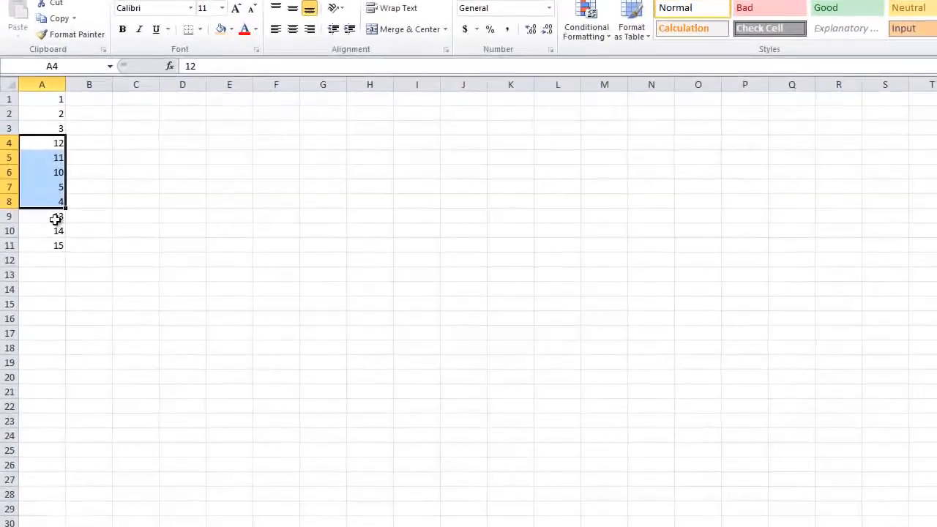
Clear the contents of cells A1:A11
{"action": "left_click_drag", "start_coordinate": [59, 246], "coordinate": [63, 88]}
{"action": "left_click", "coordinate": [91, 153]}
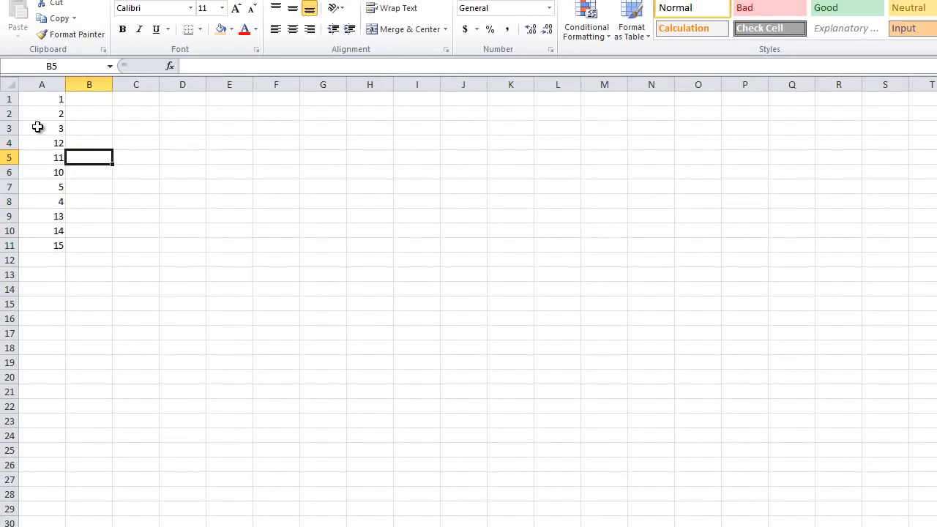
{"action": "left_click_drag", "start_coordinate": [54, 245], "coordinate": [34, 106]}
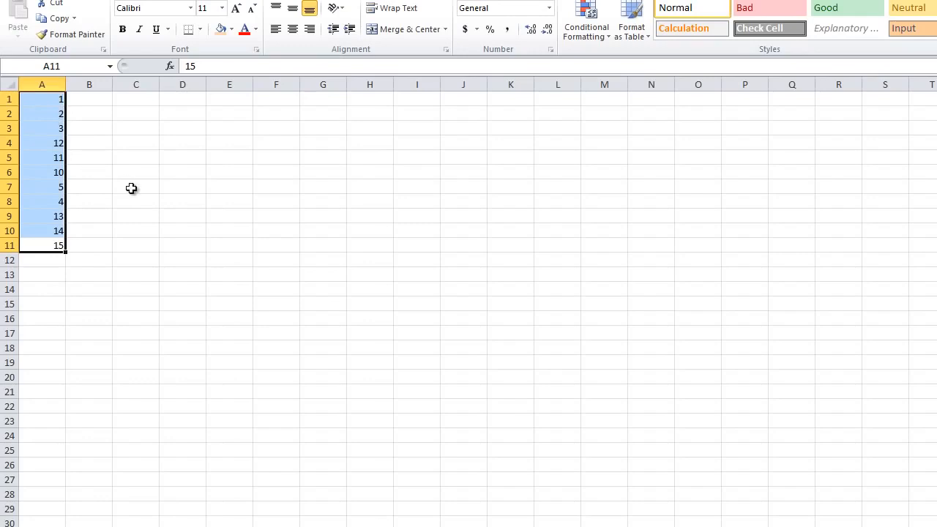
{"action": "key", "text": "Delete"}
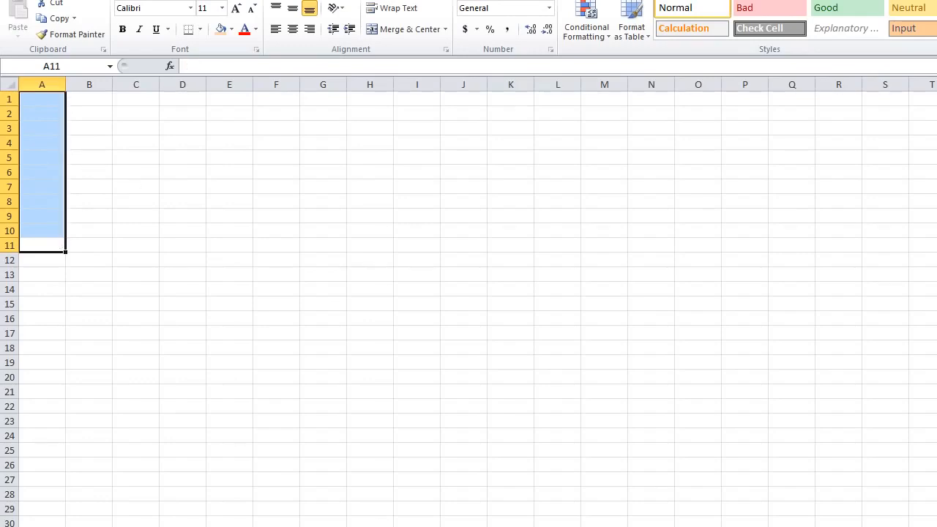
Select the entire worksheet and deselect it several times, finishing with cell C5 selected
{"action": "left_click", "coordinate": [309, 254]}
{"action": "left_click", "coordinate": [33, 115]}
{"action": "left_click", "coordinate": [8, 85]}
{"action": "left_click", "coordinate": [41, 113]}
{"action": "left_click", "coordinate": [7, 85]}
{"action": "left_click", "coordinate": [31, 115]}
{"action": "left_click", "coordinate": [4, 86]}
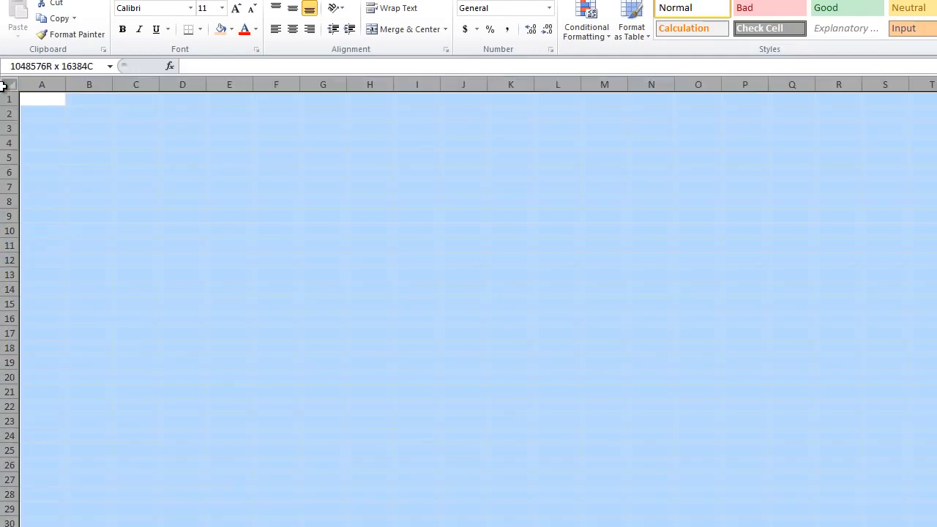
{"action": "left_click", "coordinate": [34, 111]}
{"action": "left_click", "coordinate": [7, 86]}
{"action": "left_click", "coordinate": [31, 103]}
{"action": "left_click", "coordinate": [10, 84]}
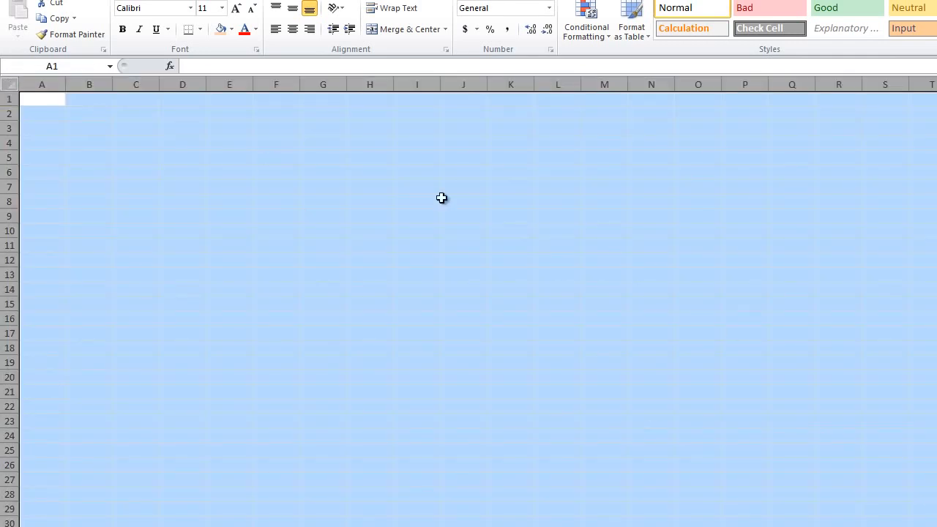
{"action": "left_click", "coordinate": [145, 161]}
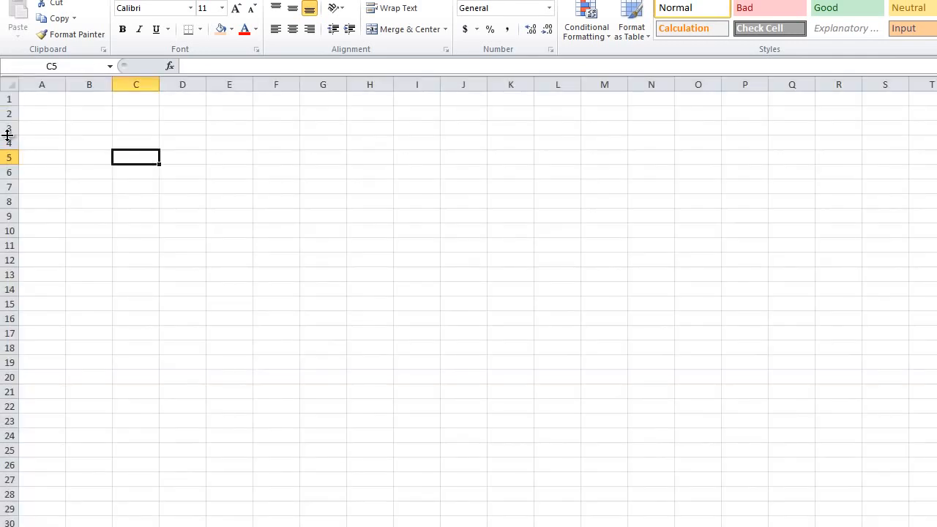
Select the block A2:H20, clear it, and select the cells A1:A19
{"action": "left_click_drag", "start_coordinate": [32, 117], "coordinate": [379, 386]}
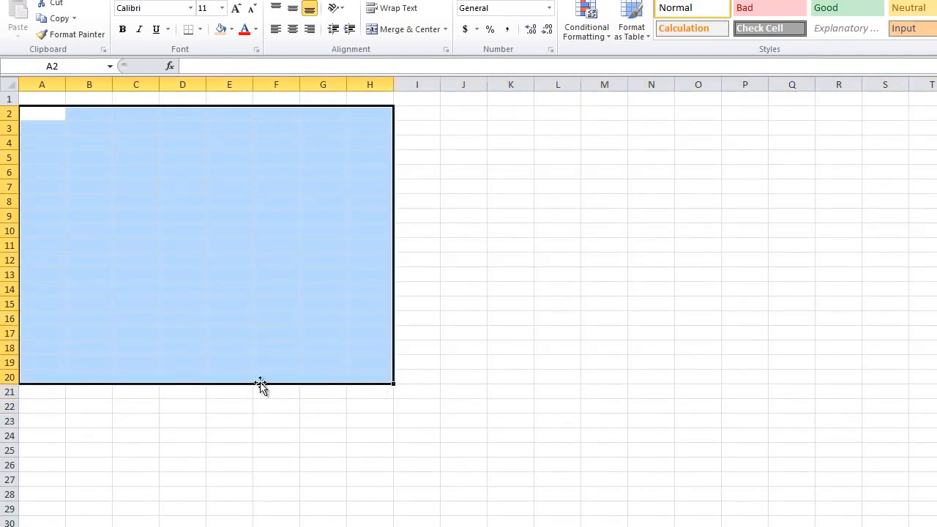
{"action": "left_click", "coordinate": [254, 289]}
{"action": "left_click", "coordinate": [44, 117]}
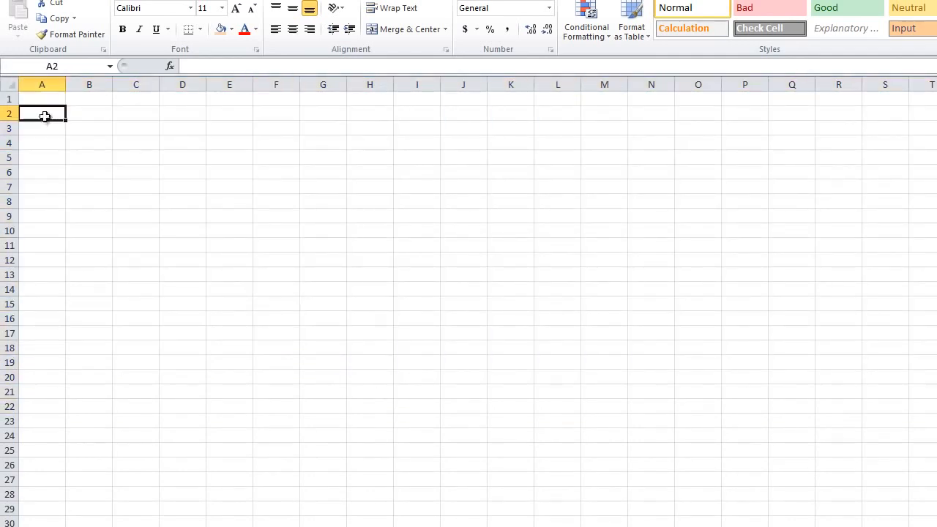
{"action": "left_click_drag", "start_coordinate": [42, 113], "coordinate": [41, 359]}
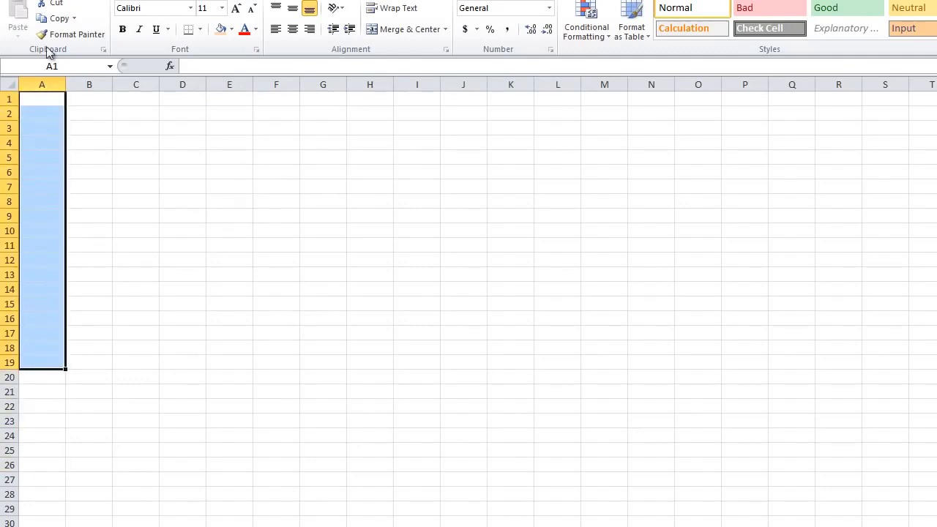
Select the whole of column A, switch the selection to the whole of column C, and deselect it
{"action": "left_click", "coordinate": [41, 84]}
{"action": "left_click", "coordinate": [109, 83]}
{"action": "left_click", "coordinate": [123, 81]}
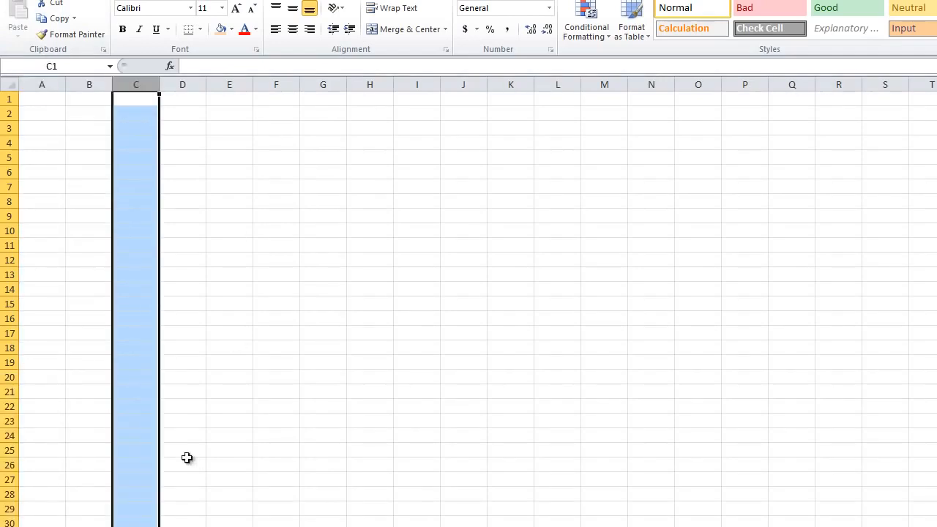
{"action": "left_click", "coordinate": [55, 129]}
Enter 1 and dog in A1:B1, and 3 and cat in A2:B2
{"action": "left_click", "coordinate": [54, 103]}
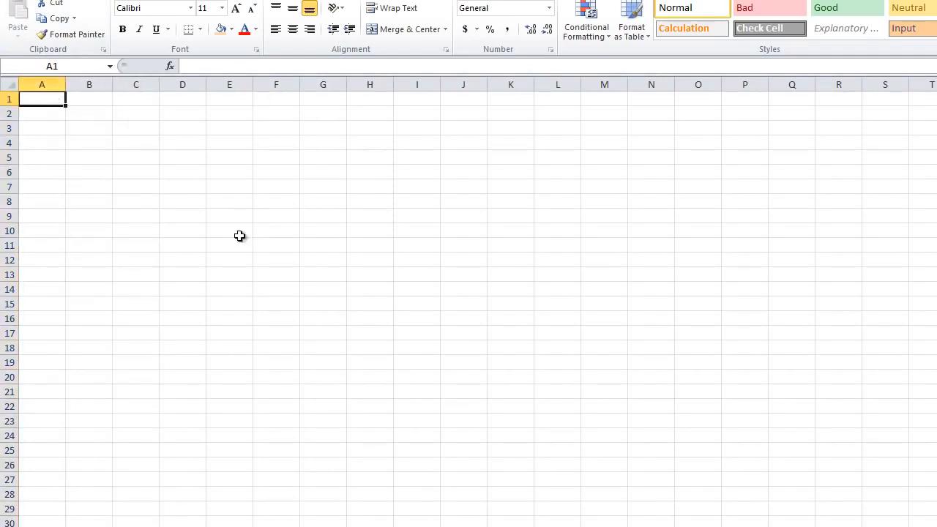
{"action": "type", "text": "1"}
{"action": "left_click", "coordinate": [103, 103]}
{"action": "type", "text": "dog"}
{"action": "key", "text": "Return"}
{"action": "key", "text": "Left"}
{"action": "type", "text": "3"}
{"action": "key", "text": "Tab"}
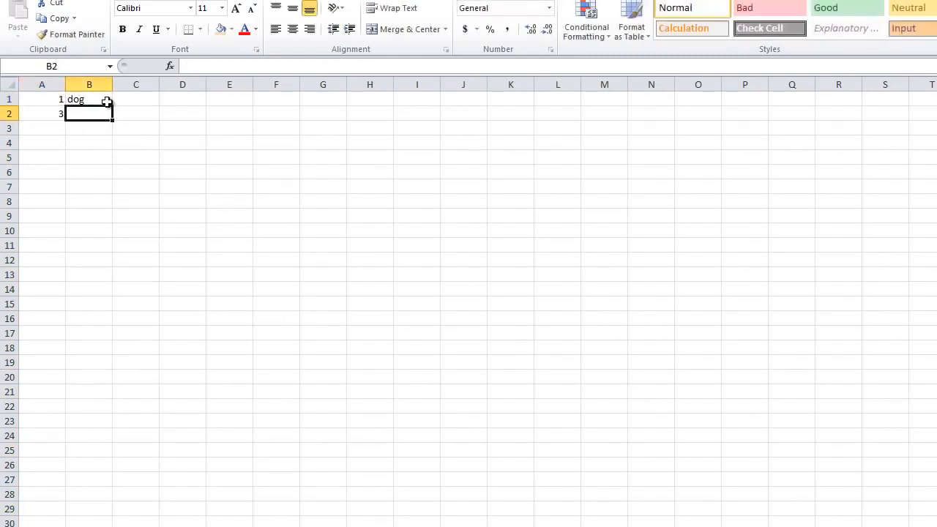
{"action": "type", "text": "cat"}
{"action": "key", "text": "Return"}
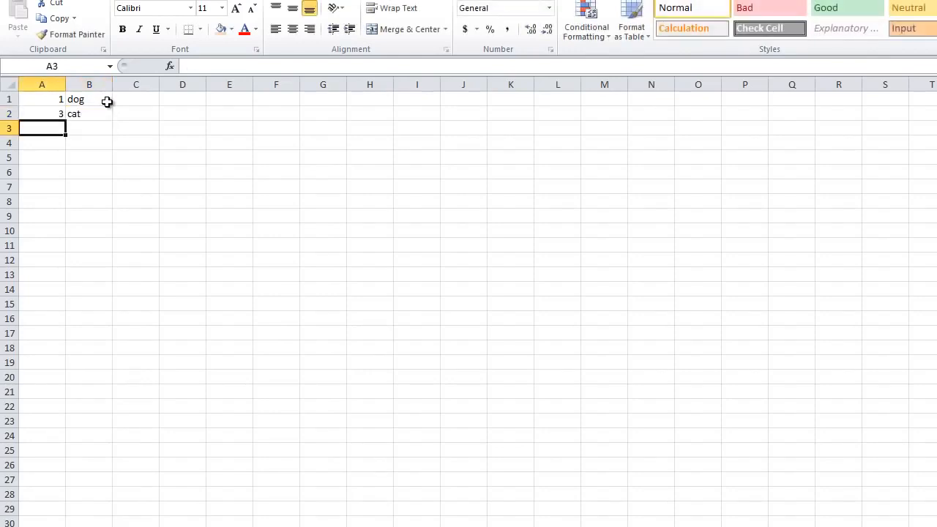
Enter 4 and mouse in A3:B3, and 2 and bird in A4:B4
{"action": "type", "text": "4"}
{"action": "key", "text": "Tab"}
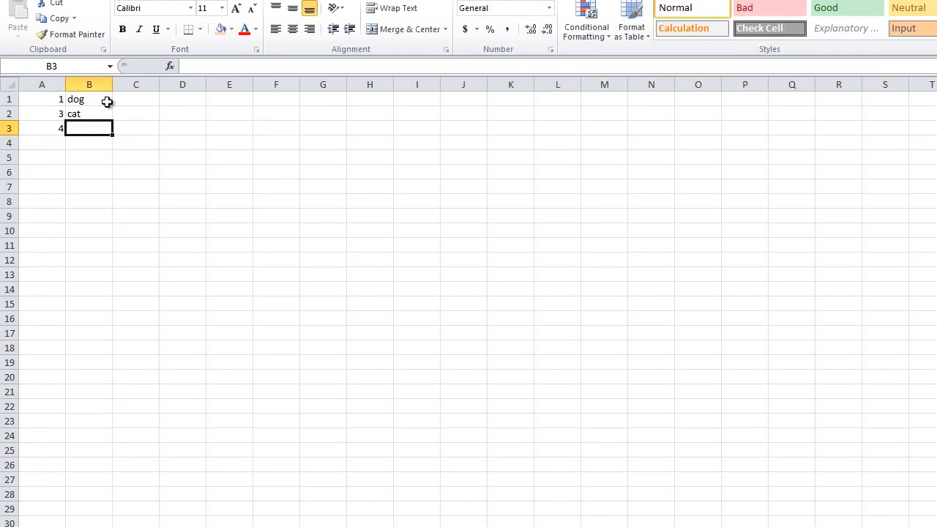
{"action": "type", "text": "mouse"}
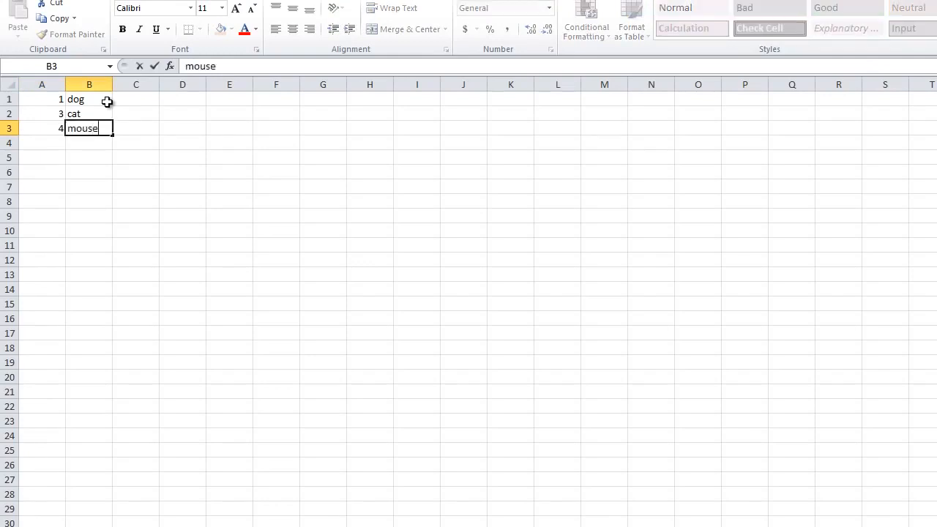
{"action": "key", "text": "Return"}
{"action": "type", "text": "2"}
{"action": "key", "text": "Tab"}
{"action": "type", "text": "bird"}
{"action": "key", "text": "Down"}
{"action": "key", "text": "Left"}
{"action": "key", "text": "Up"}
{"action": "key", "text": "Down"}
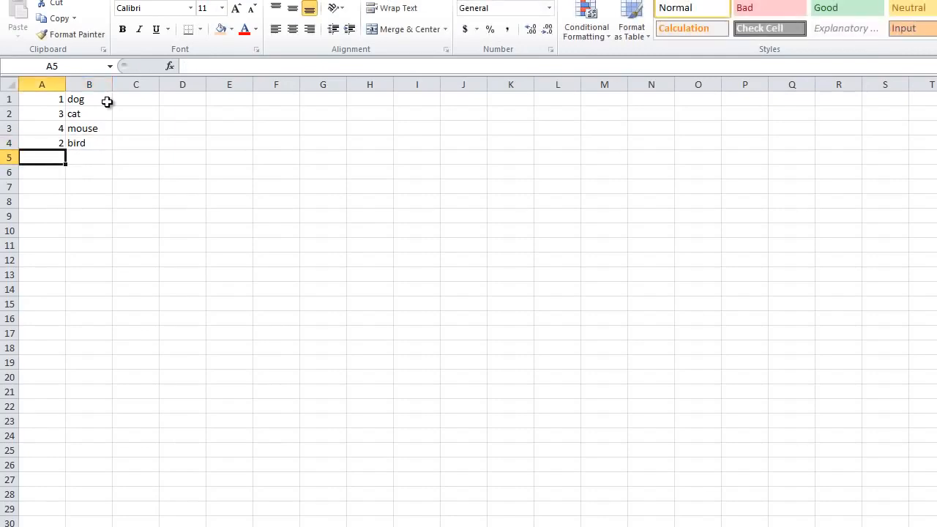
Enter 5 and lion in A5:B5
{"action": "type", "text": "5"}
{"action": "key", "text": "Tab"}
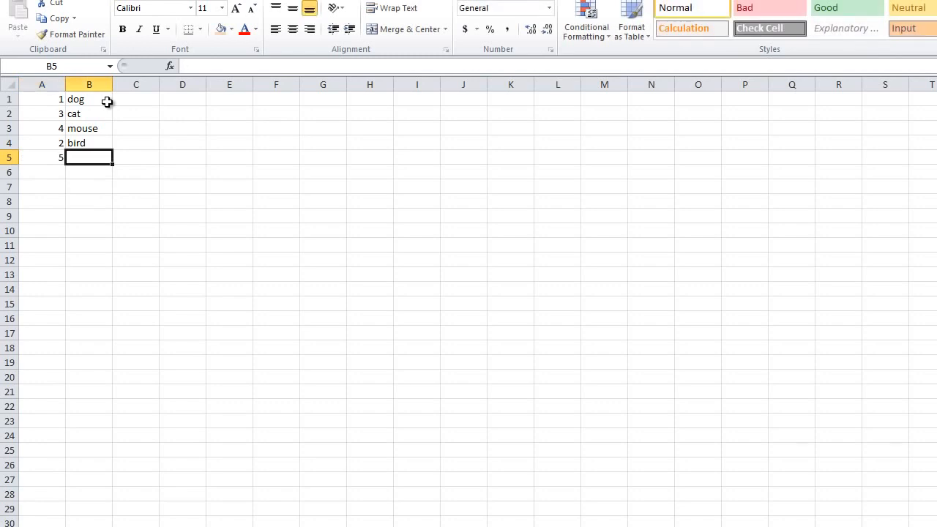
{"action": "type", "text": "lion"}
{"action": "left_click", "coordinate": [276, 245]}
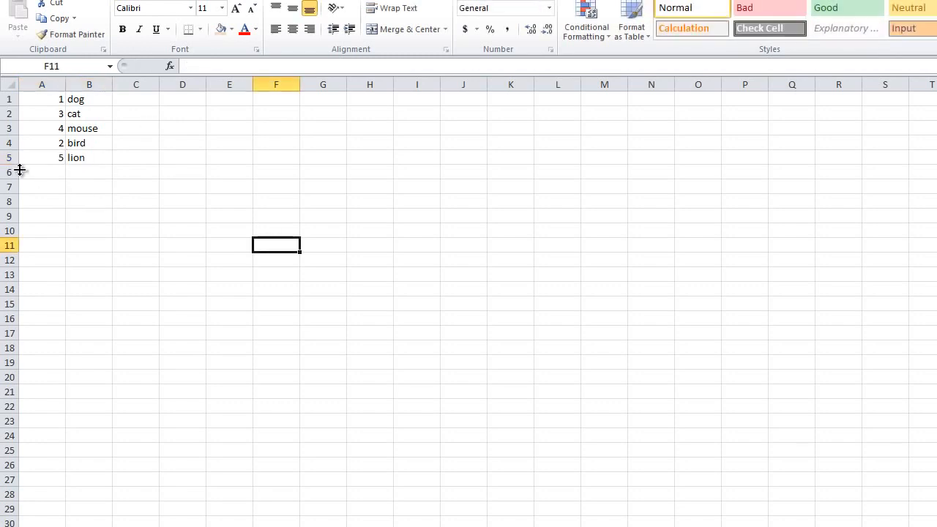
Sort A1:A5 by column A values from largest to smallest with the selection expanded to the adjacent data, and undo the sort
{"action": "left_click_drag", "start_coordinate": [38, 96], "coordinate": [41, 159]}
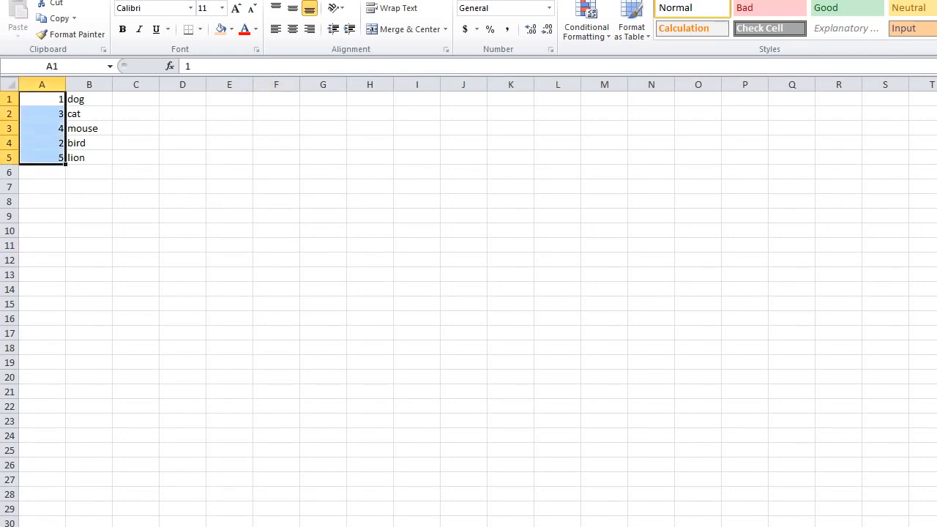
{"action": "left_click", "coordinate": [936, 66]}
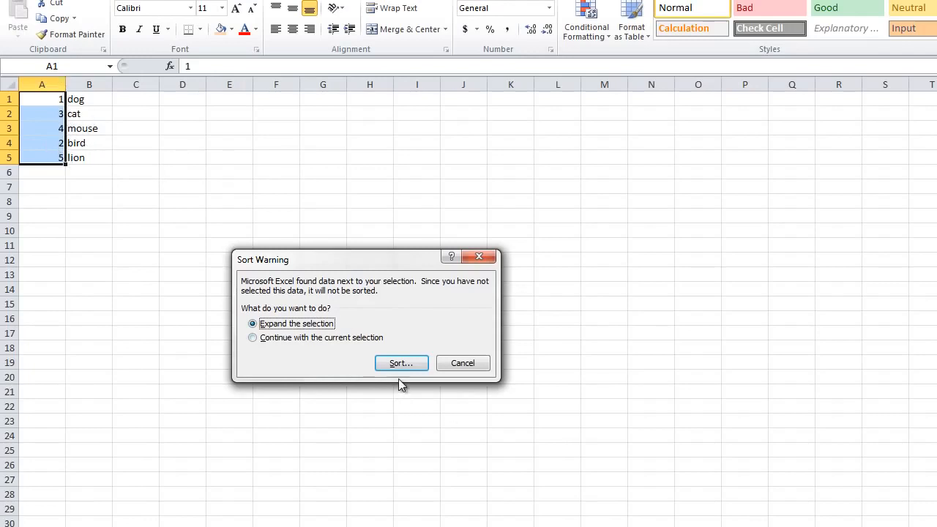
{"action": "left_click", "coordinate": [403, 365]}
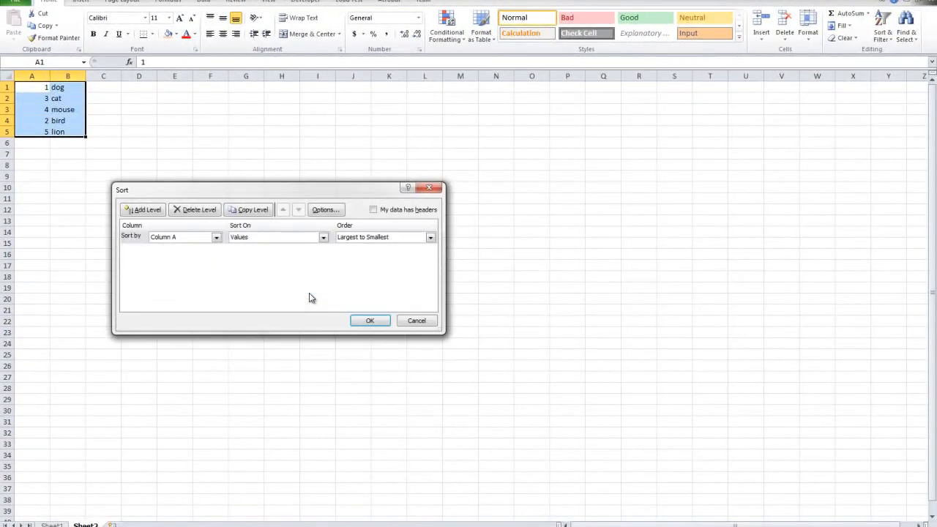
{"action": "left_click", "coordinate": [371, 322]}
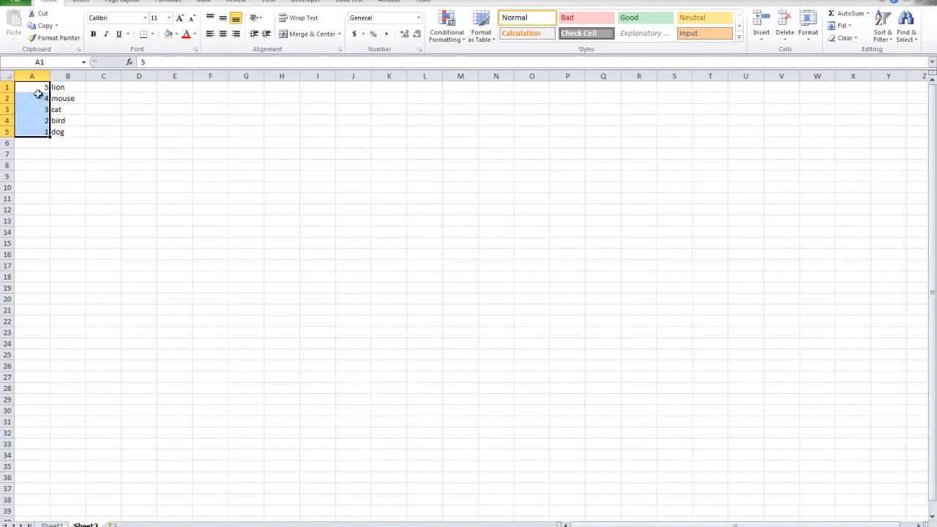
{"action": "key", "text": "ctrl+z"}
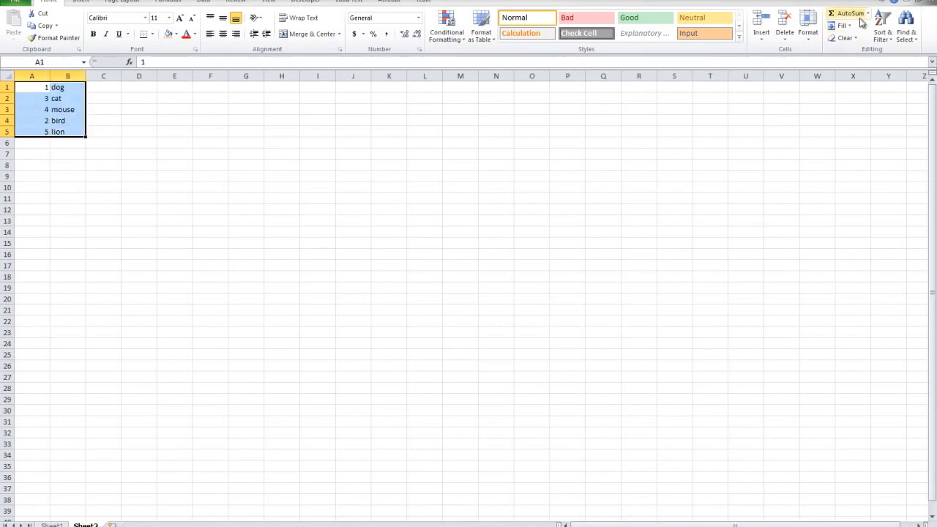
Sort only the numbers in A1:A5 from smallest to largest, continuing with the current selection and leaving out the animal names
{"action": "left_click", "coordinate": [882, 33]}
{"action": "left_click", "coordinate": [584, 135]}
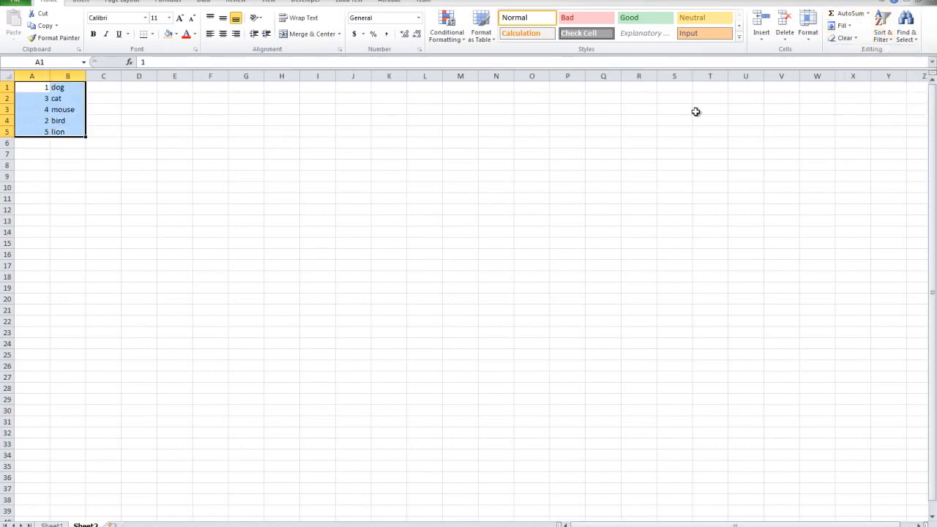
{"action": "left_click", "coordinate": [139, 109]}
{"action": "left_click_drag", "start_coordinate": [33, 87], "coordinate": [38, 129]}
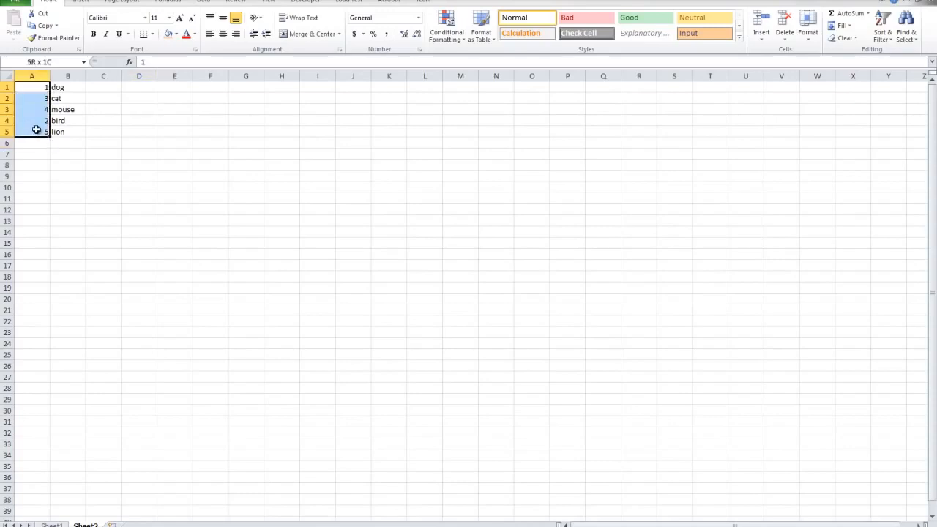
{"action": "left_click", "coordinate": [882, 33]}
{"action": "left_click", "coordinate": [879, 76]}
{"action": "left_click", "coordinate": [269, 271]}
{"action": "left_click", "coordinate": [303, 290]}
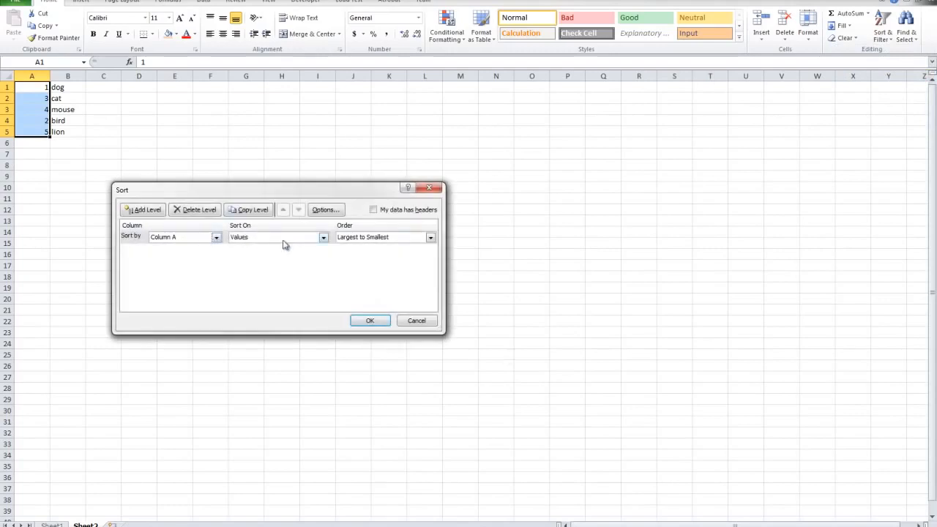
{"action": "left_click", "coordinate": [400, 239]}
{"action": "left_click", "coordinate": [380, 248]}
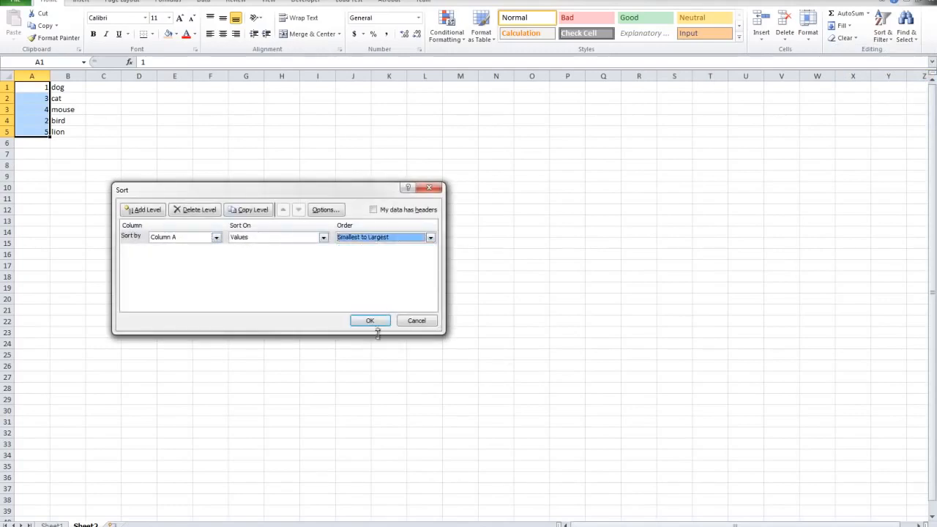
{"action": "left_click", "coordinate": [370, 321]}
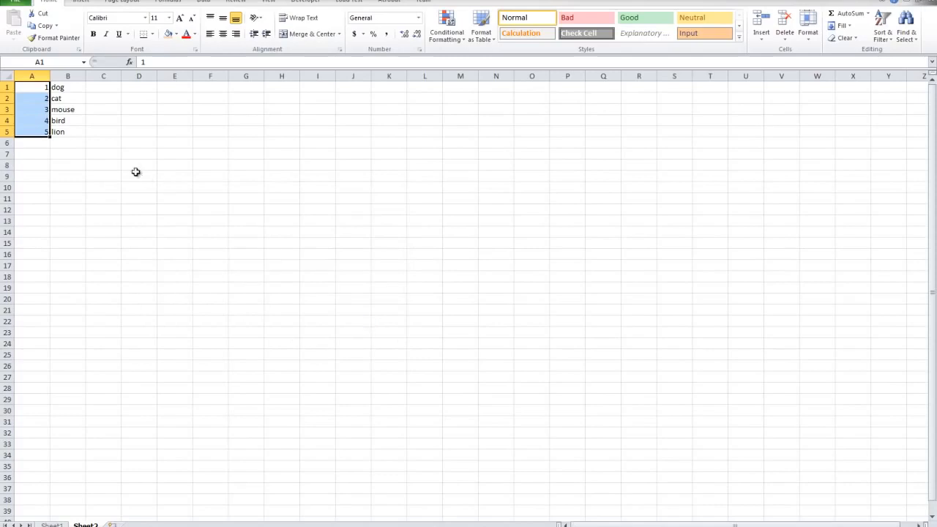
{"action": "left_click", "coordinate": [164, 211]}
{"action": "left_click", "coordinate": [65, 121]}
{"action": "left_click", "coordinate": [37, 96]}
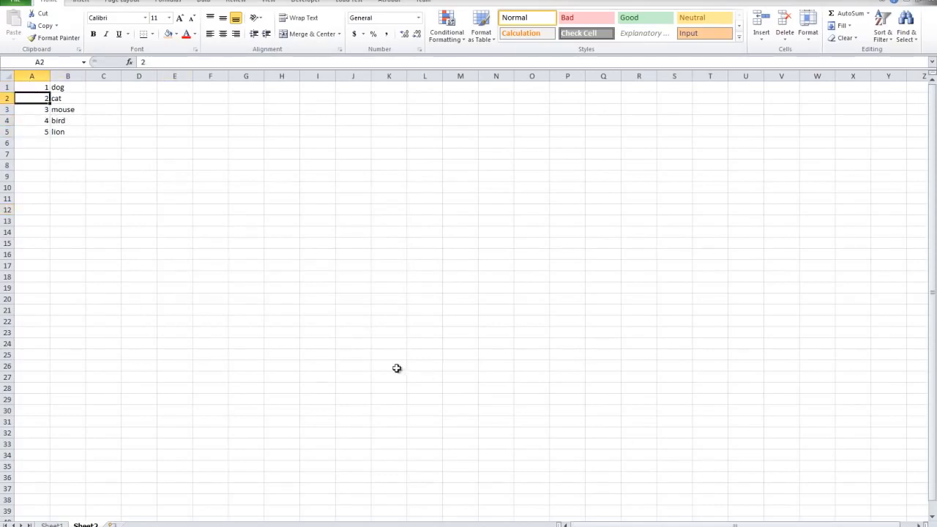
Undo the sort and all number and animal entries until the sheet is empty
{"action": "key", "text": "ctrl+z"}
{"action": "key", "text": "ctrl+z"}
{"action": "key", "text": "ctrl+z"}
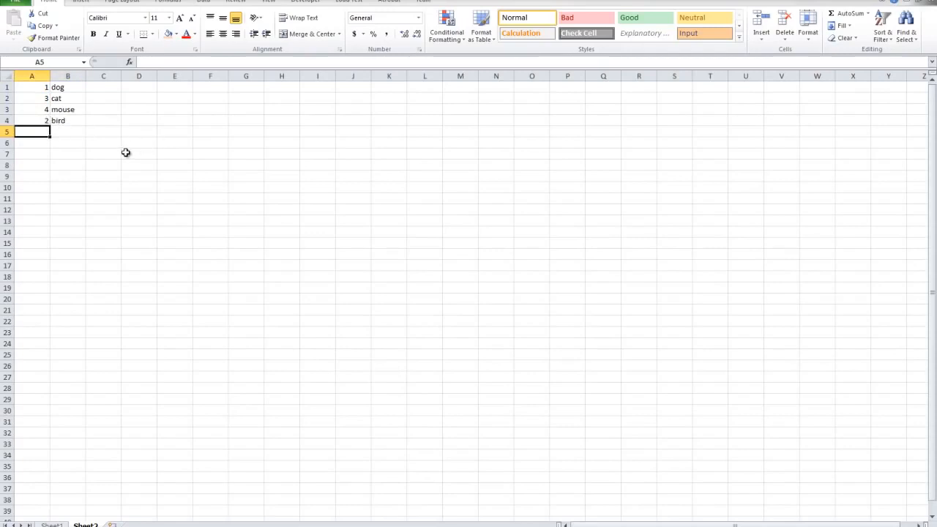
{"action": "key", "text": "ctrl+z"}
{"action": "key", "text": "ctrl+z"}
{"action": "key", "text": "ctrl+z"}
{"action": "key", "text": "ctrl+z"}
{"action": "key", "text": "ctrl+z"}
{"action": "key", "text": "ctrl+z"}
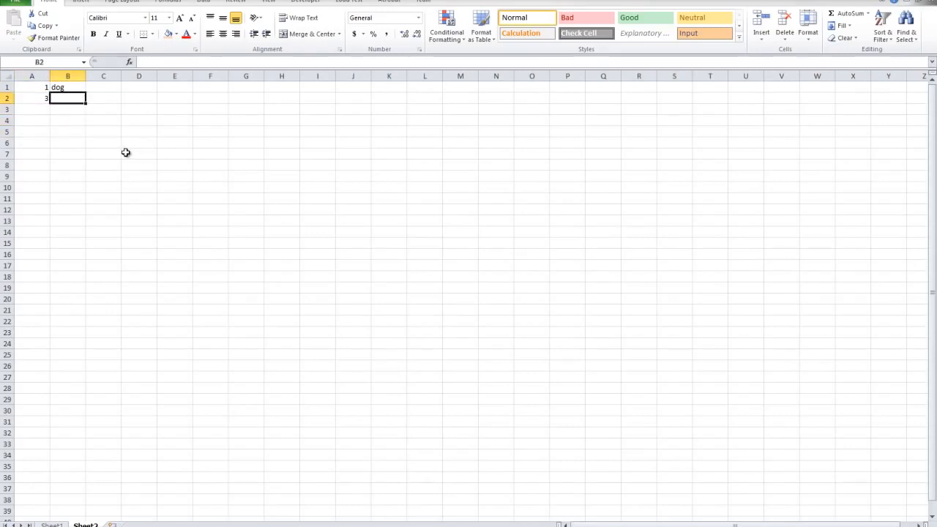
{"action": "key", "text": "ctrl+z"}
{"action": "key", "text": "ctrl+z"}
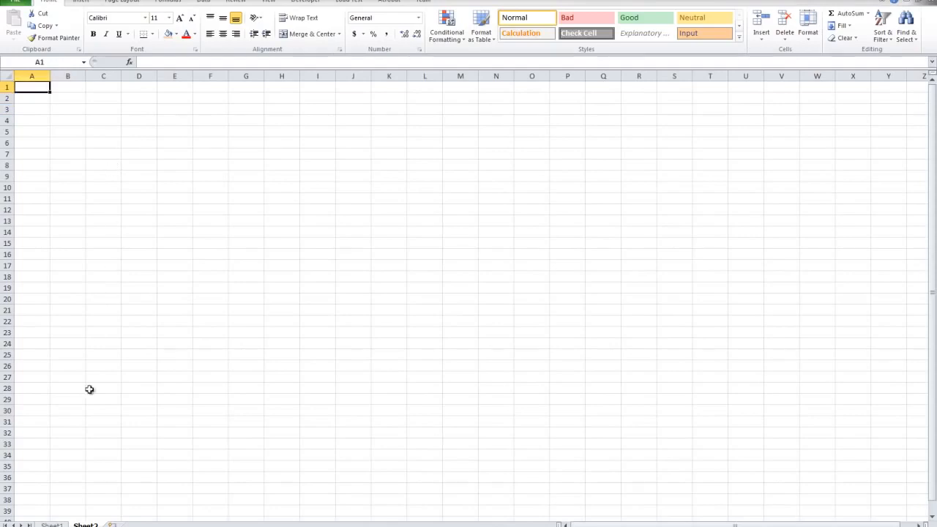
On Sheet1, make row 10 with the heading "4) removing Duplicate Values" bold
{"action": "left_click", "coordinate": [59, 524]}
{"action": "left_click", "coordinate": [247, 202]}
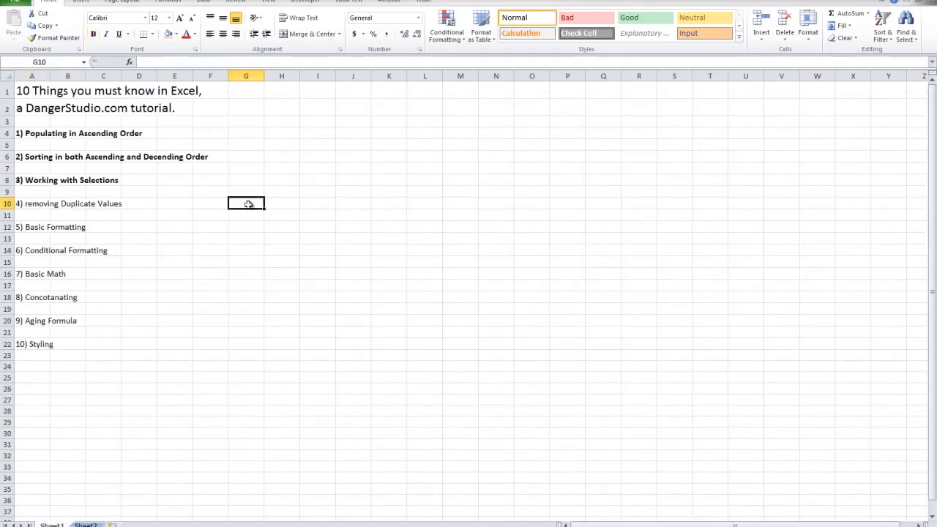
{"action": "left_click", "coordinate": [3, 203]}
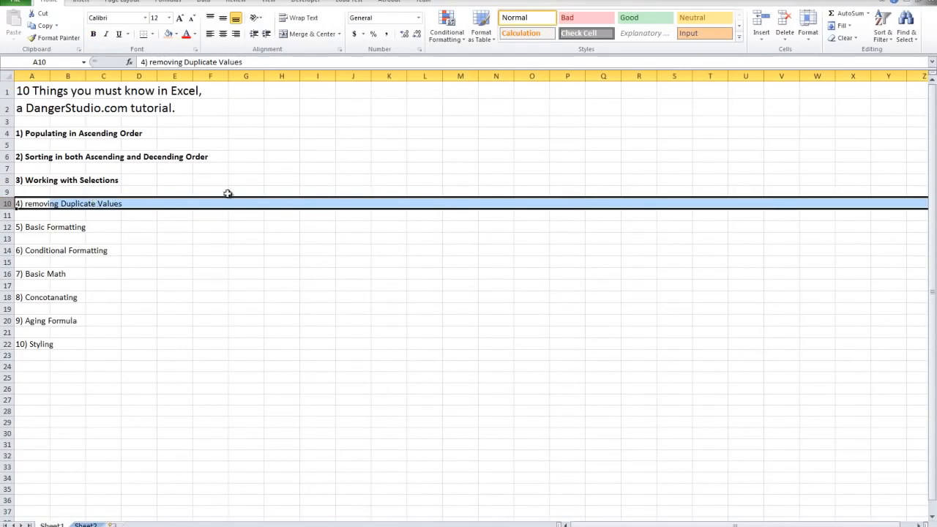
{"action": "left_click", "coordinate": [93, 34]}
{"action": "left_click", "coordinate": [56, 287]}
{"action": "left_click", "coordinate": [5, 204]}
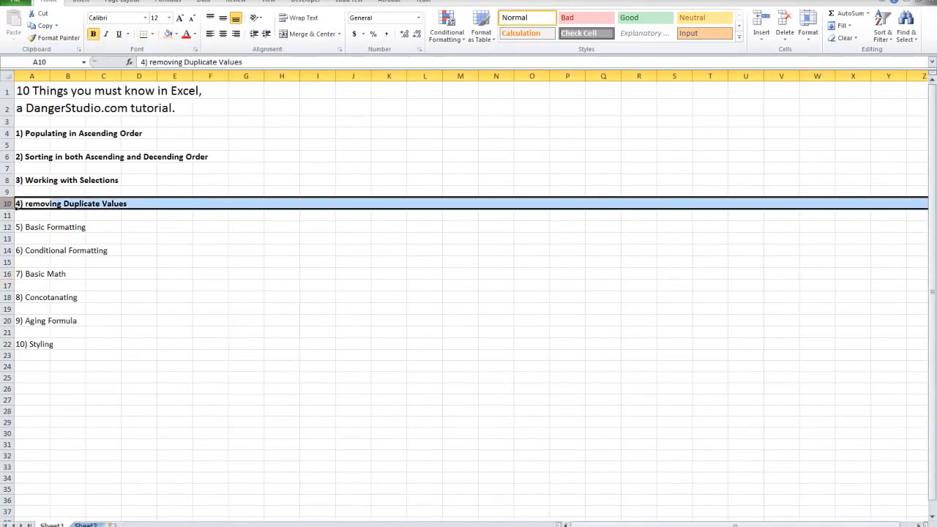
On Sheet2, enter 1, 2, 2, 3, 3, 4, 4 and 5 down the cells A1:A8
{"action": "left_click", "coordinate": [86, 525]}
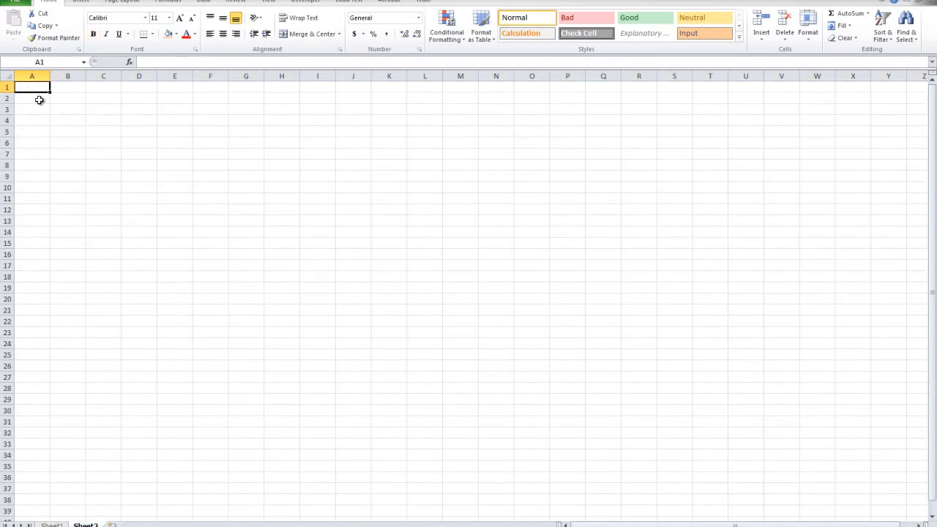
{"action": "type", "text": "1"}
{"action": "key", "text": "Return"}
{"action": "type", "text": "2"}
{"action": "key", "text": "Return"}
{"action": "type", "text": "2"}
{"action": "key", "text": "Return"}
{"action": "type", "text": "3"}
{"action": "key", "text": "Return"}
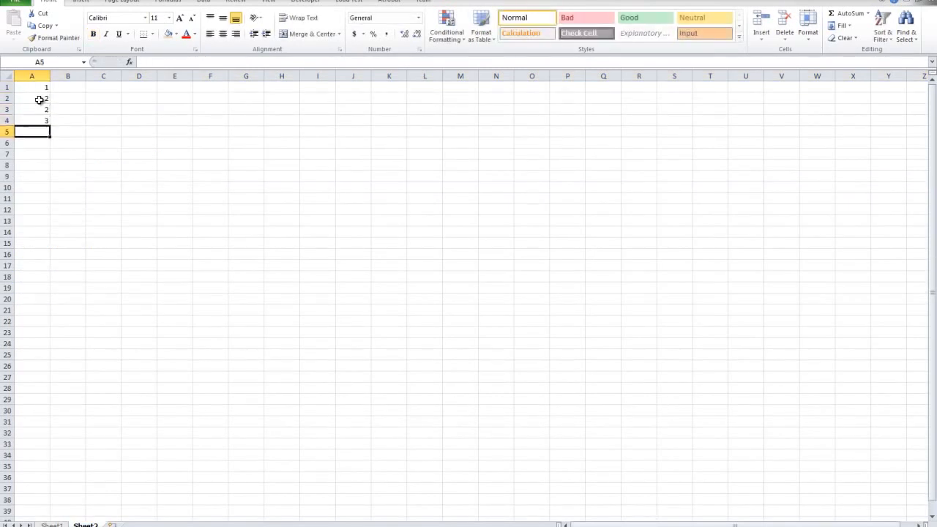
{"action": "type", "text": "3"}
{"action": "key", "text": "Return"}
{"action": "type", "text": "4"}
{"action": "key", "text": "Return"}
{"action": "type", "text": "4"}
{"action": "key", "text": "Return"}
{"action": "type", "text": "5"}
{"action": "key", "text": "Return"}
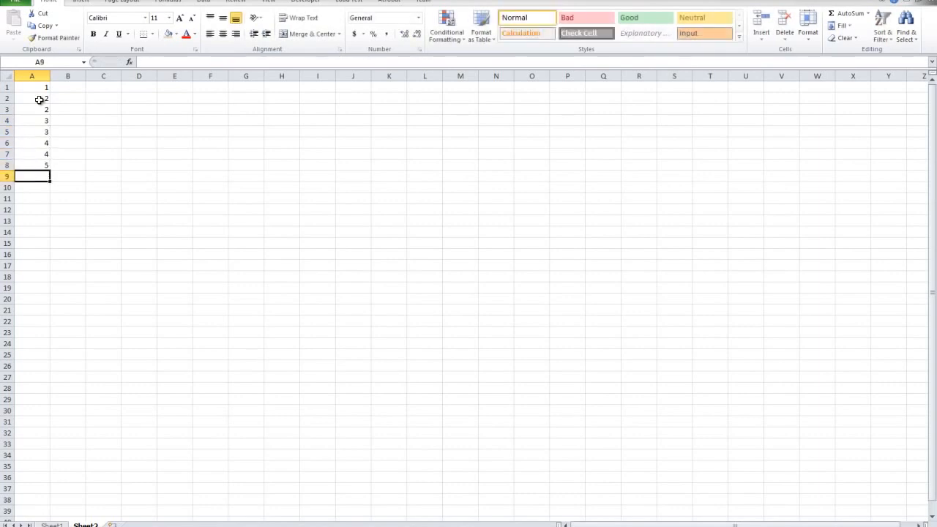
Continue the list in A9:A20 with 6, 7 twice, 8 six times, 9 twice and 10
{"action": "type", "text": "6"}
{"action": "key", "text": "Return"}
{"action": "type", "text": "7"}
{"action": "key", "text": "Return"}
{"action": "type", "text": "7"}
{"action": "key", "text": "Return"}
{"action": "type", "text": "8"}
{"action": "key", "text": "Return"}
{"action": "type", "text": "8 8 8 8 8 9 9"}
{"action": "key", "text": "Return"}
{"action": "type", "text": "10"}
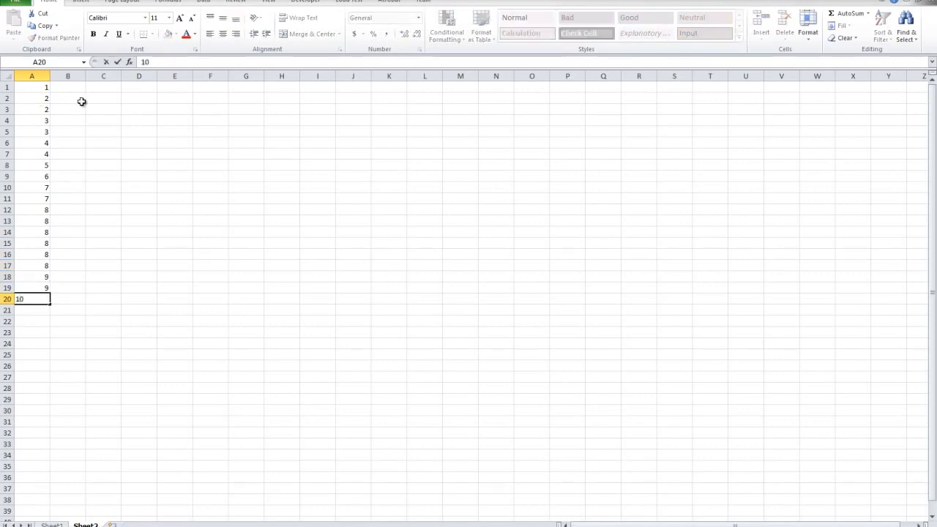
{"action": "left_click", "coordinate": [82, 101]}
Select the whole of column A and remove its duplicate values, treating the data as having no headers
{"action": "left_click_drag", "start_coordinate": [36, 84], "coordinate": [38, 298]}
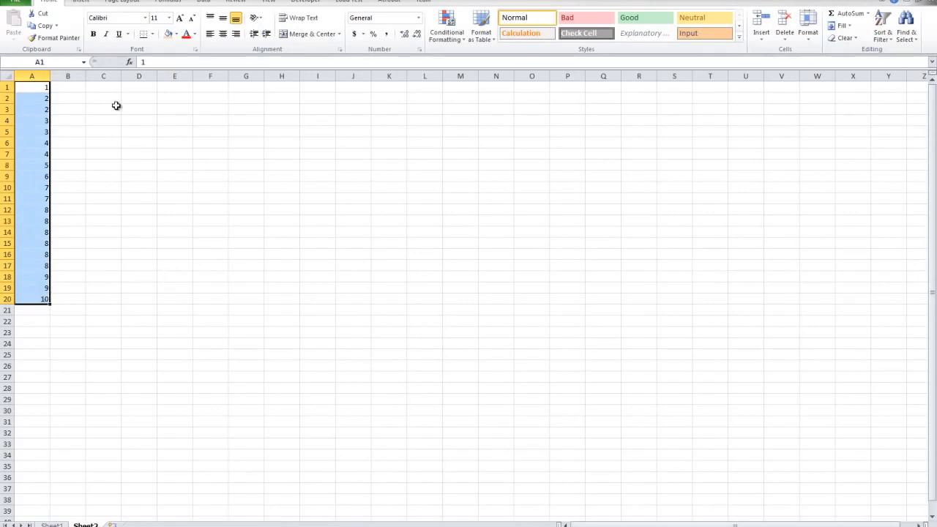
{"action": "left_click", "coordinate": [286, 246]}
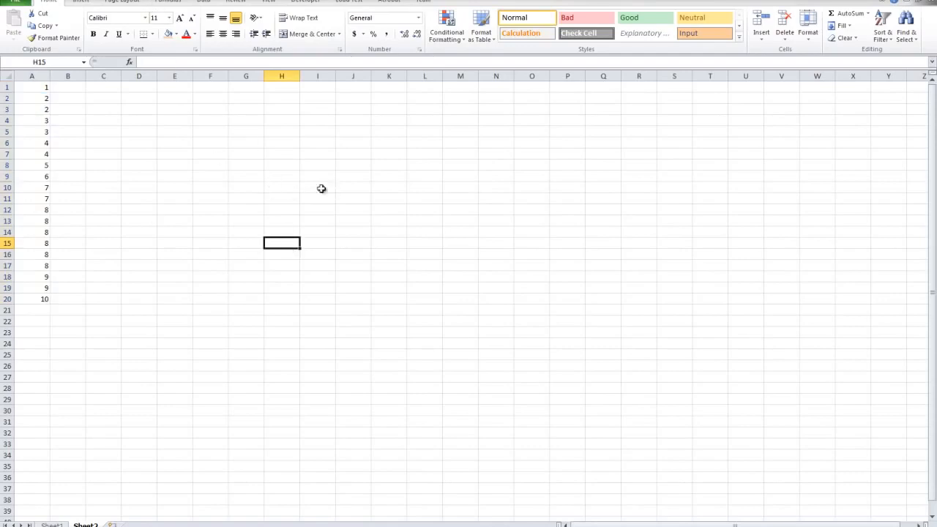
{"action": "left_click", "coordinate": [36, 71]}
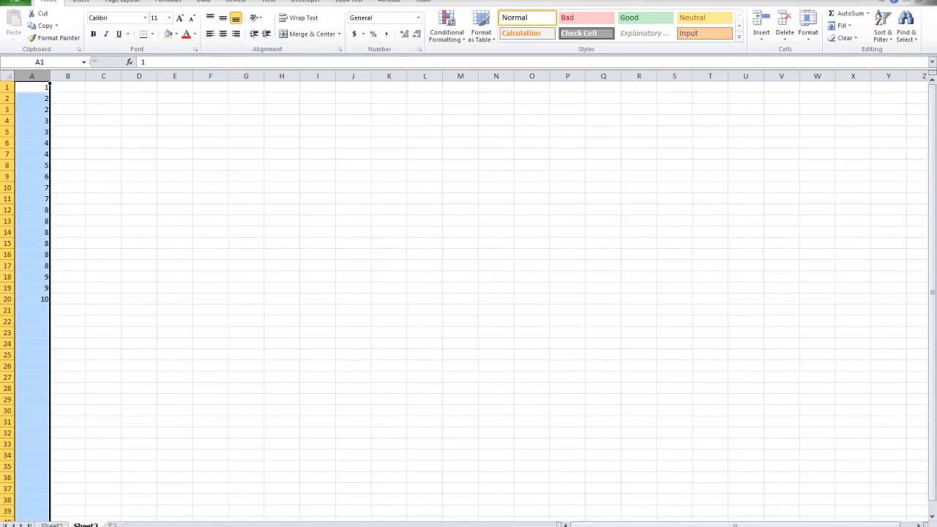
{"action": "left_click", "coordinate": [204, 1]}
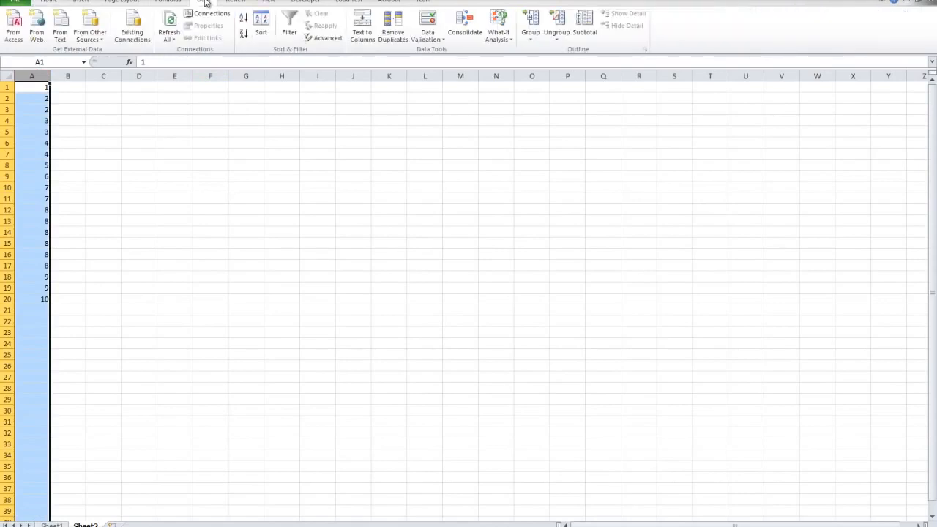
{"action": "left_click", "coordinate": [395, 38]}
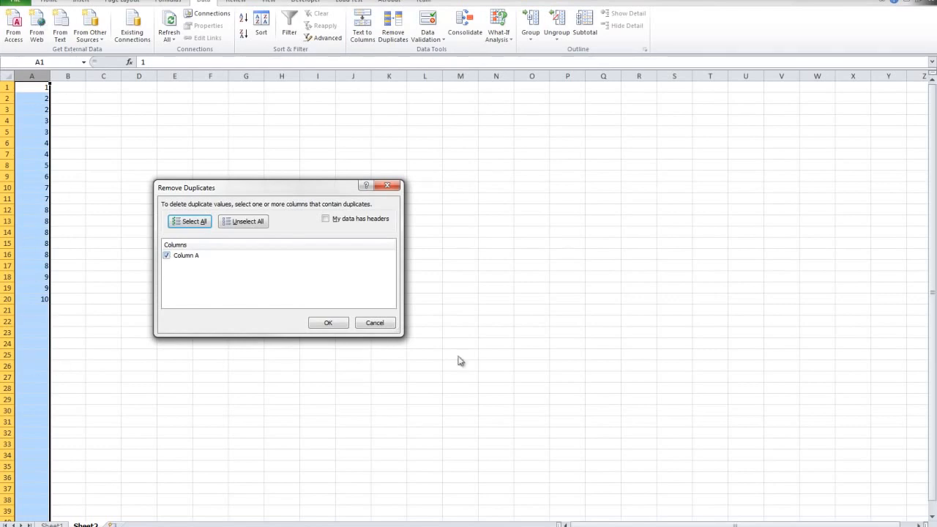
{"action": "left_click", "coordinate": [316, 327]}
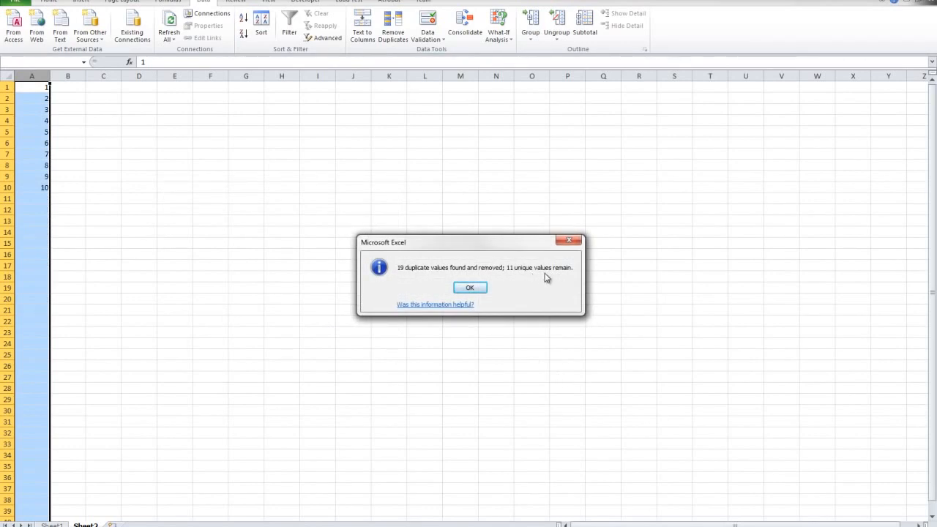
{"action": "left_click", "coordinate": [468, 287]}
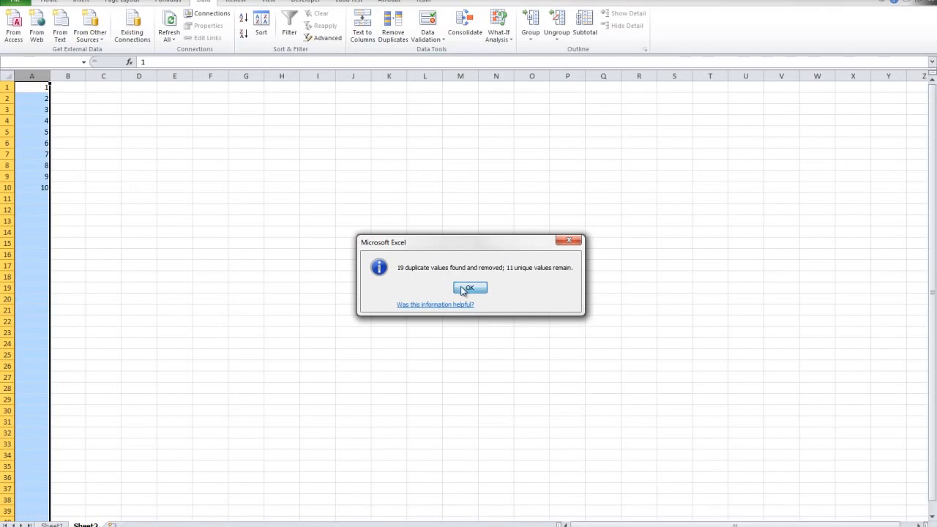
Select the deduplicated values in A1:A10, and switch the selection to cell A11
{"action": "left_click", "coordinate": [73, 196]}
{"action": "left_click_drag", "start_coordinate": [46, 188], "coordinate": [32, 86]}
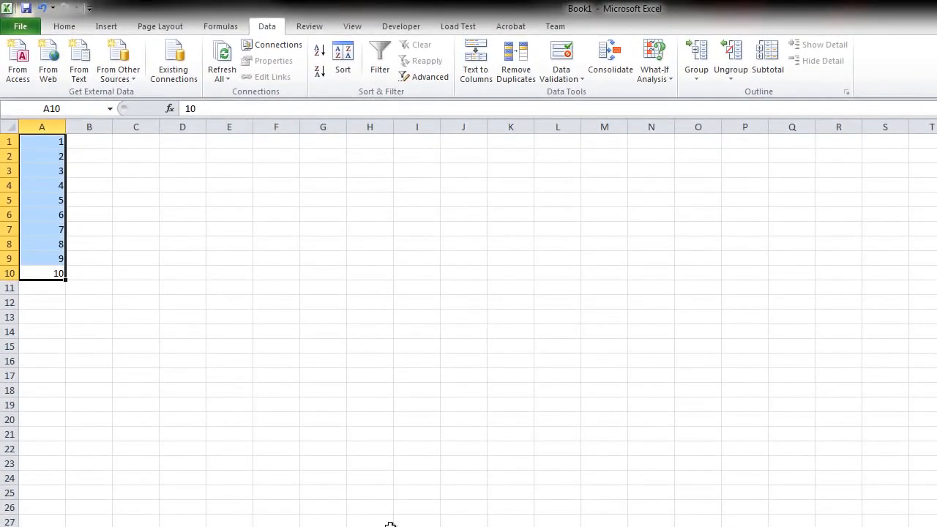
{"action": "left_click", "coordinate": [54, 287]}
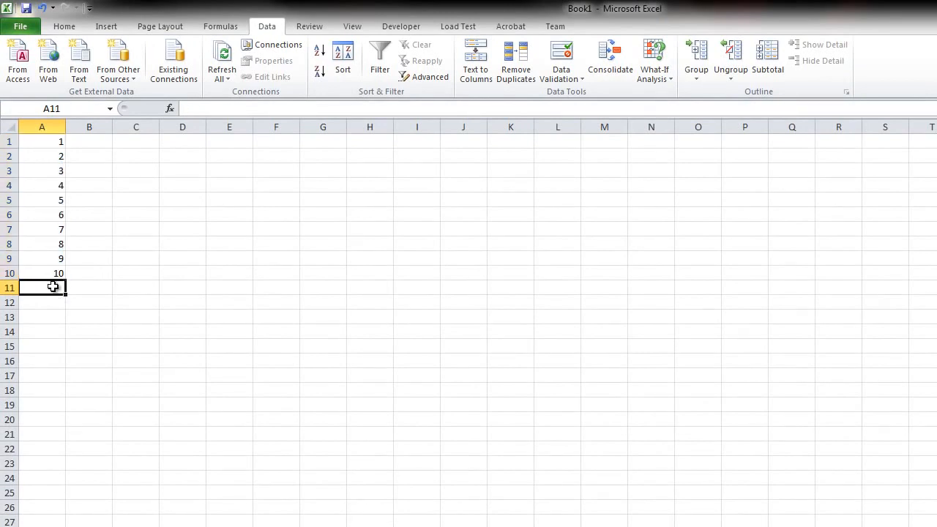
{"action": "left_click", "coordinate": [37, 347]}
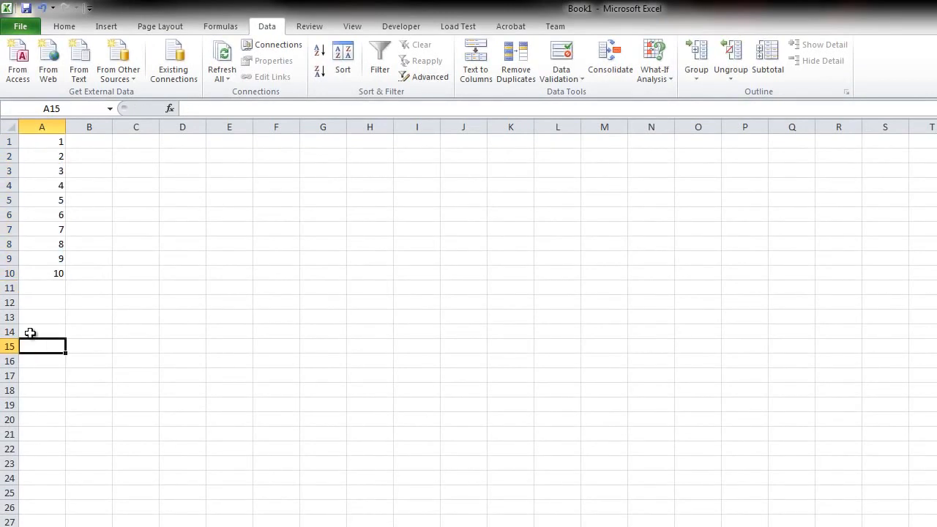
{"action": "left_click", "coordinate": [31, 283]}
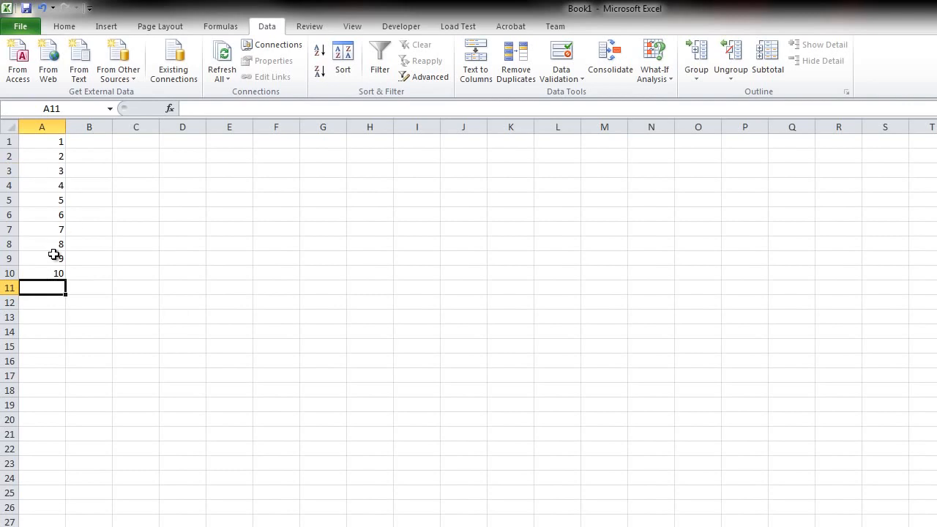
{"action": "left_click_drag", "start_coordinate": [52, 271], "coordinate": [42, 139]}
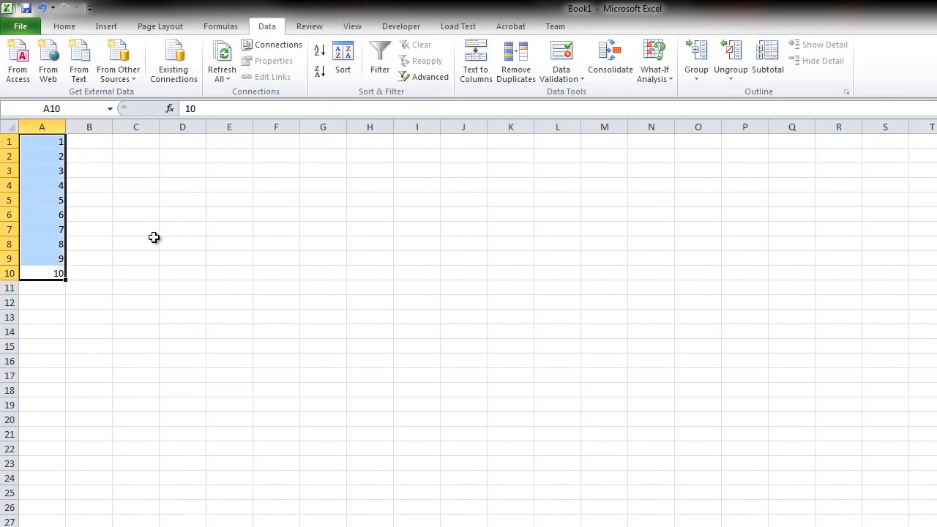
Undo the duplicate removal in column A to bring back the full list in A1:A20
{"action": "key", "text": "ctrl+z"}
{"action": "key", "text": "ctrl+y"}
{"action": "left_click", "coordinate": [196, 348]}
{"action": "left_click", "coordinate": [56, 421]}
Remove the duplicate values from just the range A1:A20
{"action": "left_click_drag", "start_coordinate": [56, 420], "coordinate": [40, 138]}
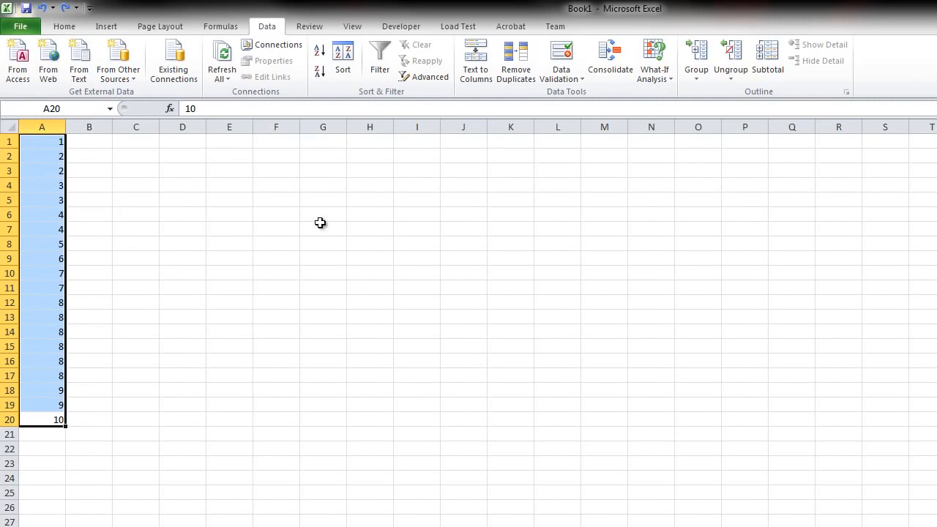
{"action": "left_click", "coordinate": [507, 70]}
{"action": "left_click", "coordinate": [429, 453]}
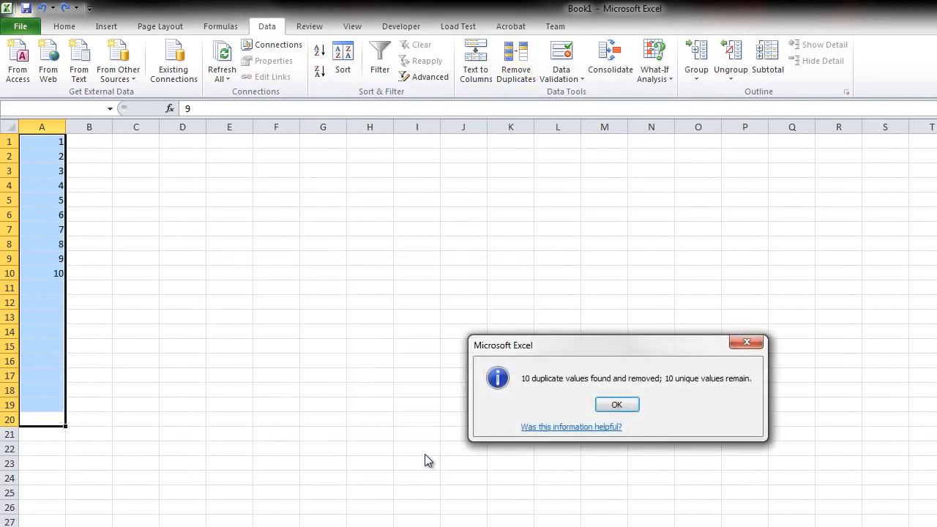
{"action": "left_click", "coordinate": [613, 404]}
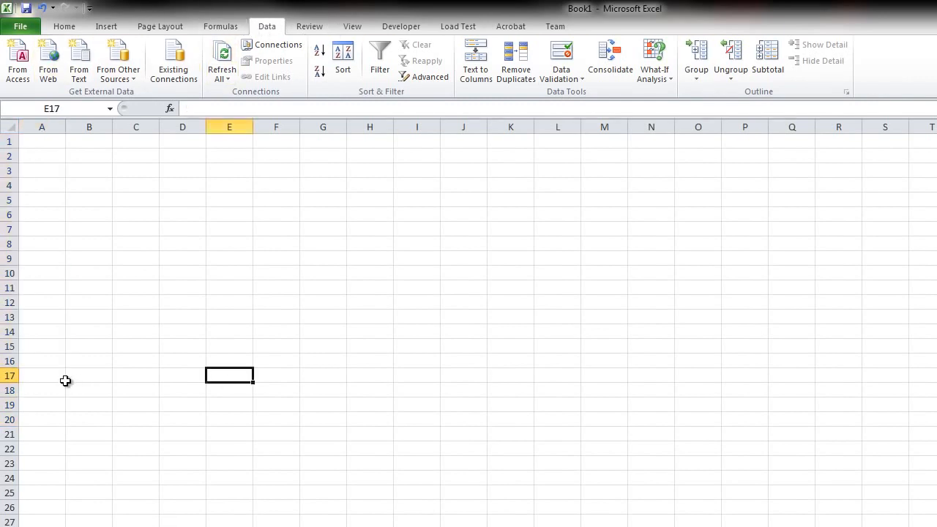
In the topic list on Sheet1, make row 12, "5) Basic Formatting", bold
{"action": "left_click_drag", "start_coordinate": [59, 376], "coordinate": [42, 141]}
{"action": "left_click", "coordinate": [323, 321]}
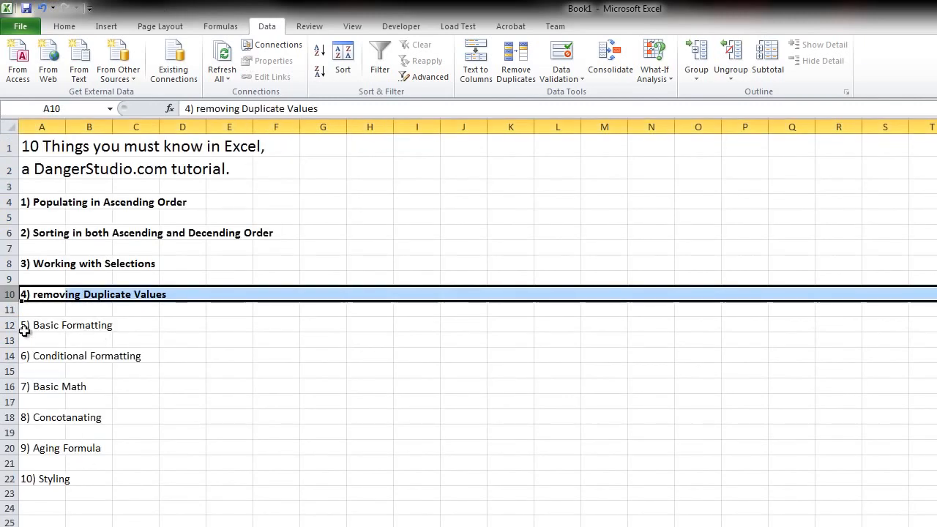
{"action": "left_click", "coordinate": [8, 326]}
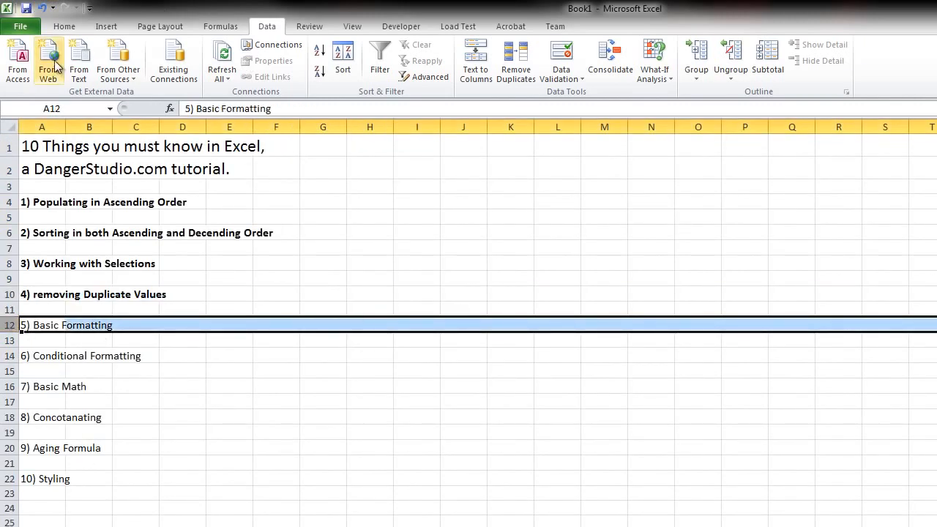
{"action": "left_click", "coordinate": [64, 25]}
{"action": "left_click", "coordinate": [123, 71]}
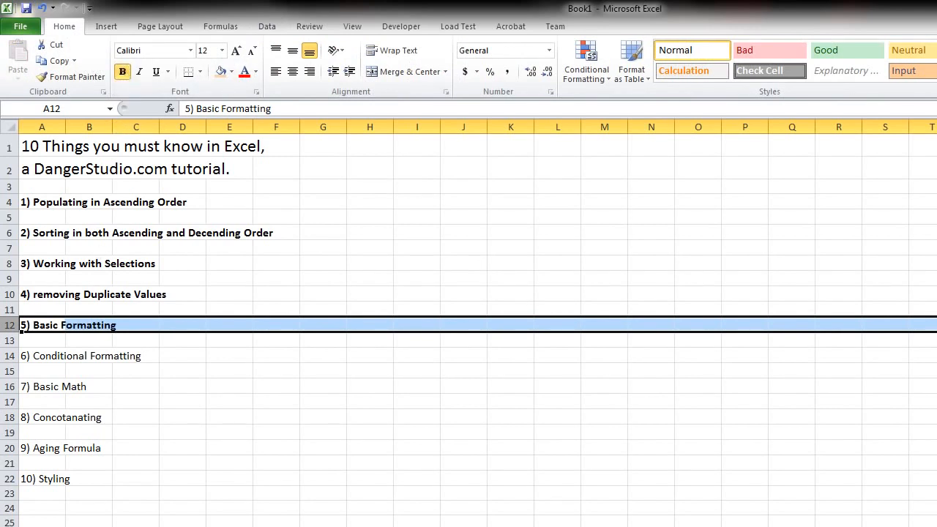
Switch to the empty Sheet2 and enter 10 in cell A1
{"action": "key", "text": "ctrl+Page_Down"}
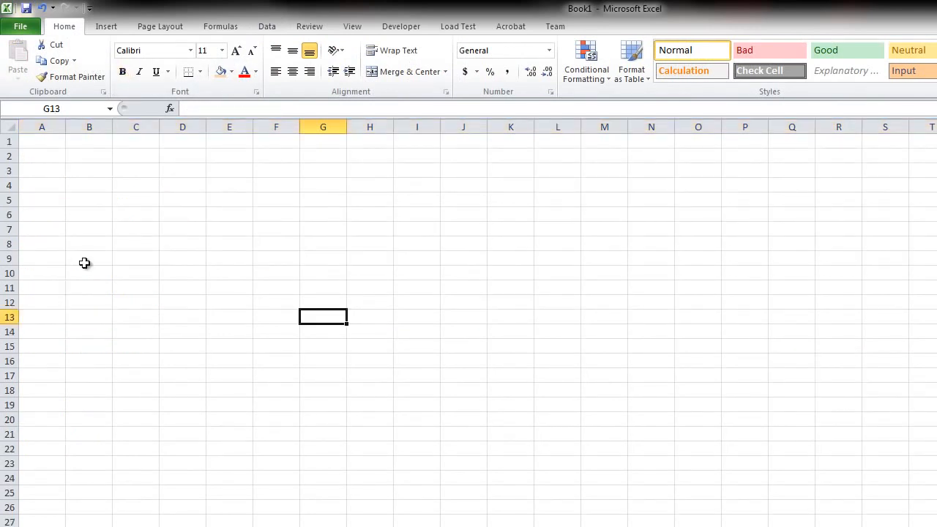
{"action": "left_click", "coordinate": [258, 257]}
{"action": "left_click", "coordinate": [46, 142]}
{"action": "left_click", "coordinate": [38, 172]}
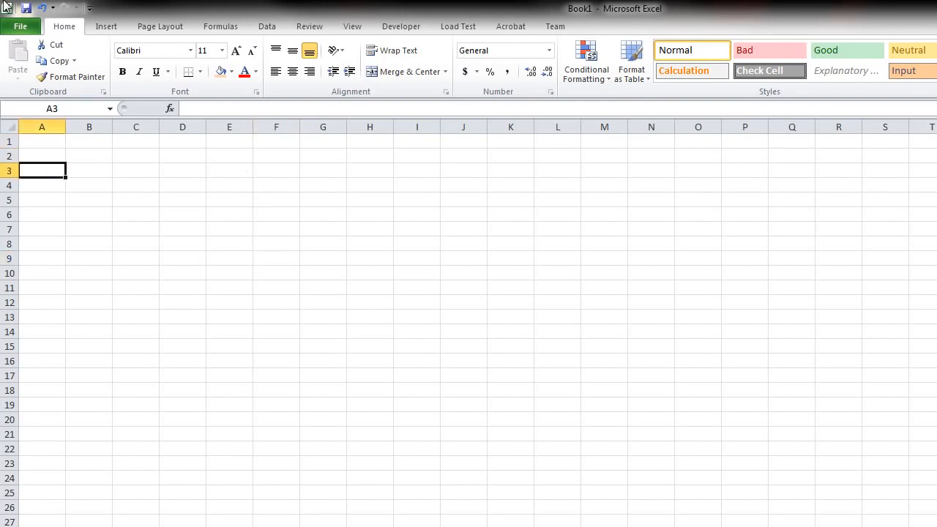
{"action": "left_click", "coordinate": [37, 141]}
{"action": "type", "text": "10"}
{"action": "left_click", "coordinate": [143, 387]}
Format cell A1 as Currency with the $ symbol and 2 decimal places
{"action": "left_click", "coordinate": [44, 140]}
{"action": "left_click", "coordinate": [45, 121]}
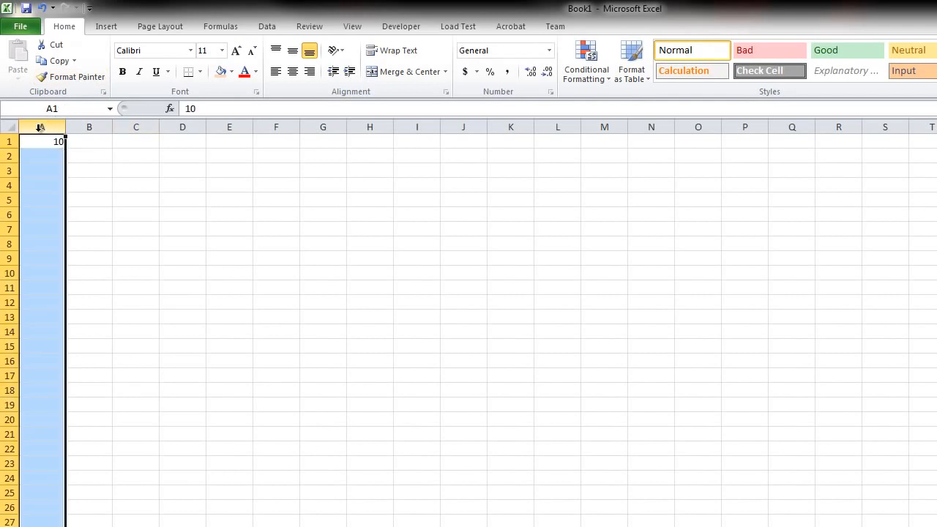
{"action": "left_click", "coordinate": [40, 144]}
{"action": "right_click", "coordinate": [39, 144]}
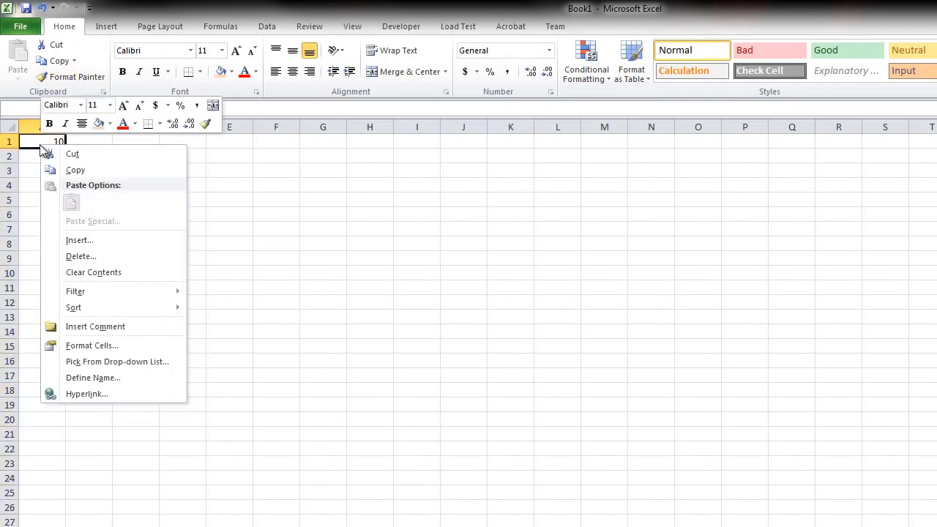
{"action": "left_click", "coordinate": [99, 345]}
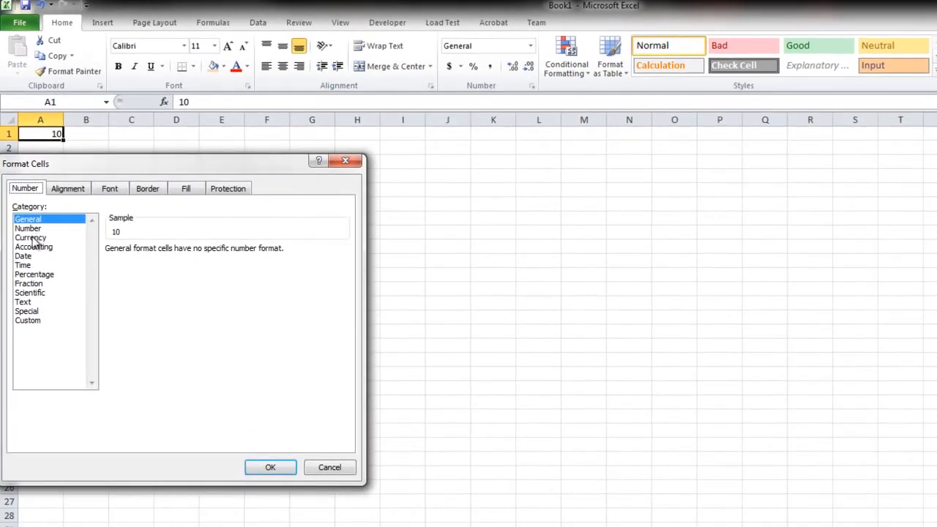
{"action": "left_click", "coordinate": [31, 238]}
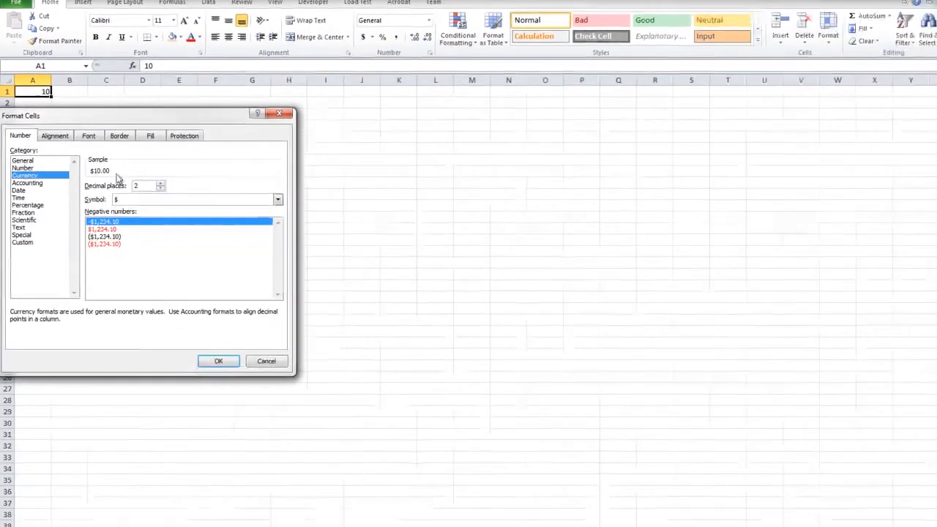
{"action": "left_click", "coordinate": [208, 348]}
{"action": "key", "text": "Tab"}
Preview the Text and General formats for A1, and apply the Number format with 2 decimal places and the 1000 separator
{"action": "left_click", "coordinate": [24, 91]}
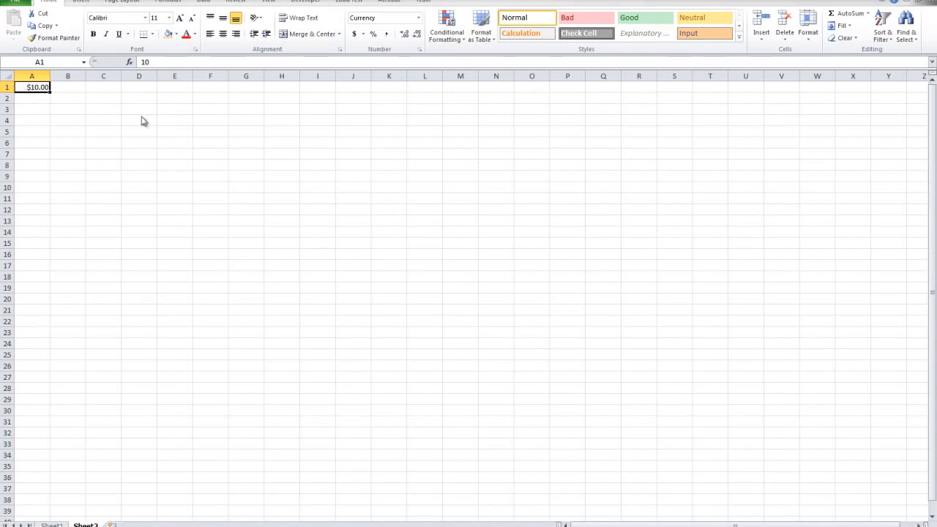
{"action": "right_click", "coordinate": [26, 87]}
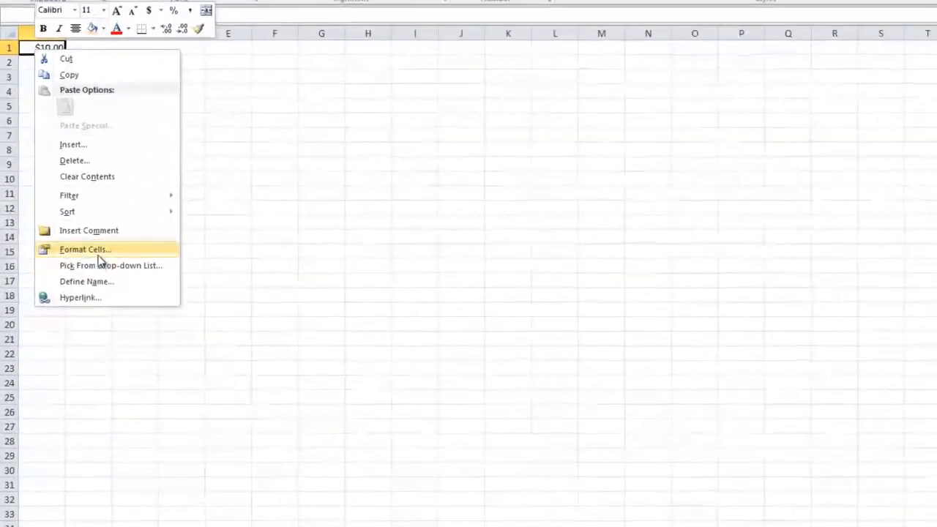
{"action": "left_click", "coordinate": [97, 250]}
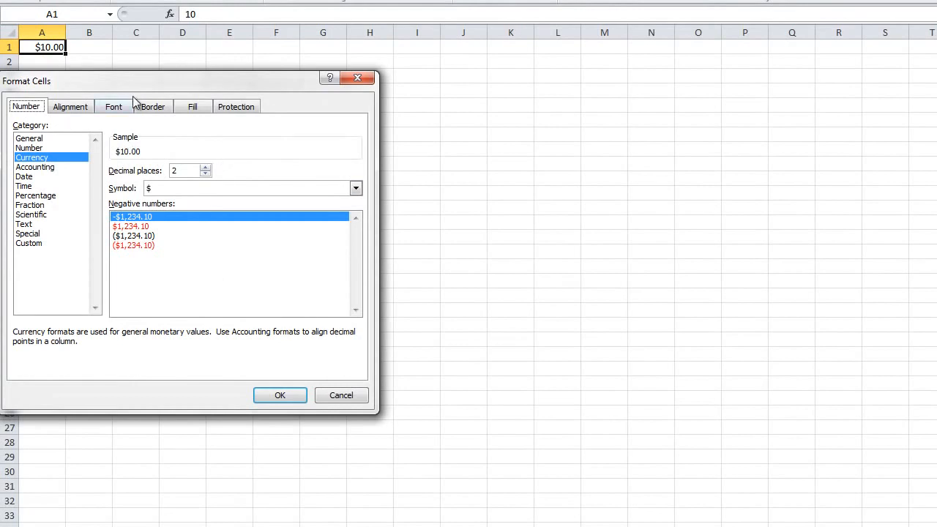
{"action": "left_click_drag", "start_coordinate": [128, 82], "coordinate": [385, 193]}
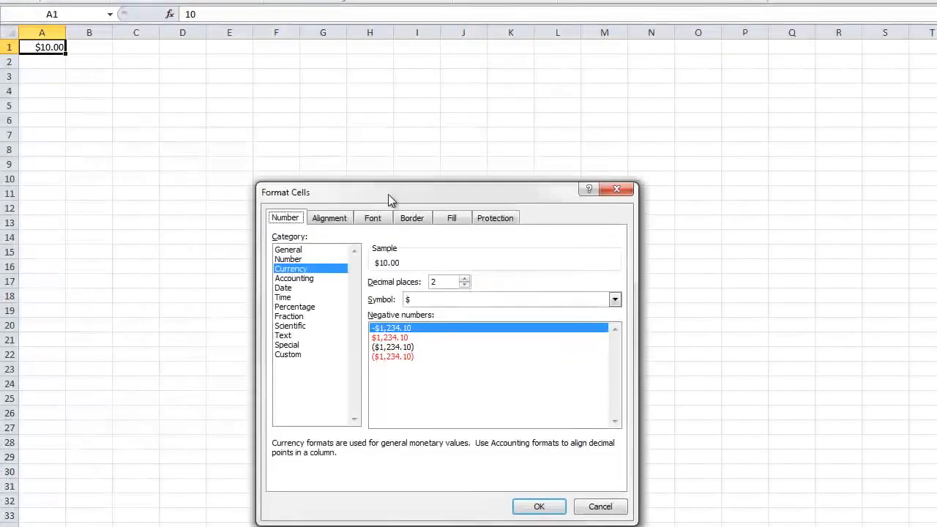
{"action": "left_click", "coordinate": [300, 338]}
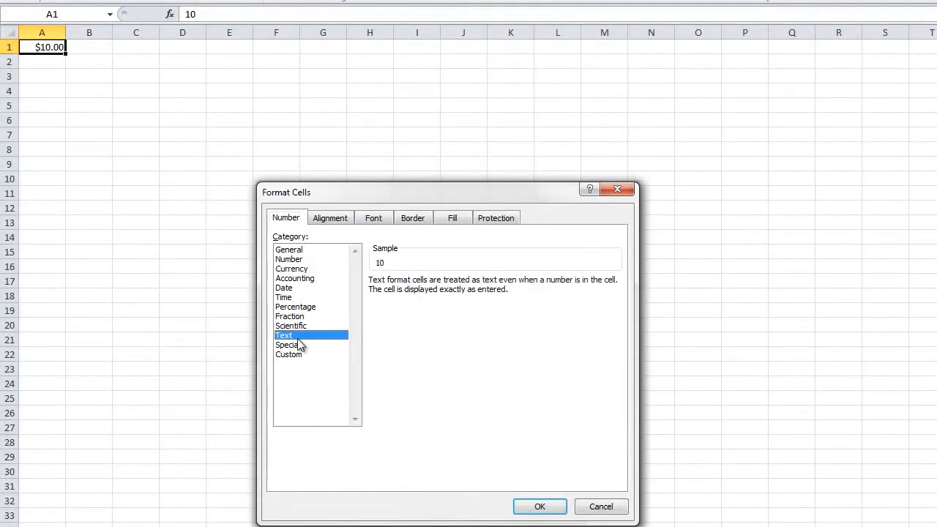
{"action": "left_click", "coordinate": [293, 249]}
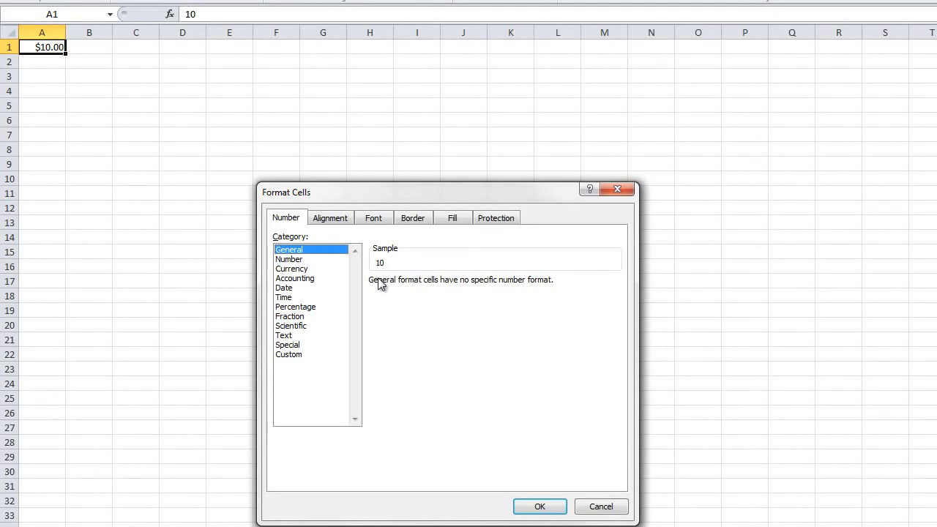
{"action": "left_click", "coordinate": [328, 260]}
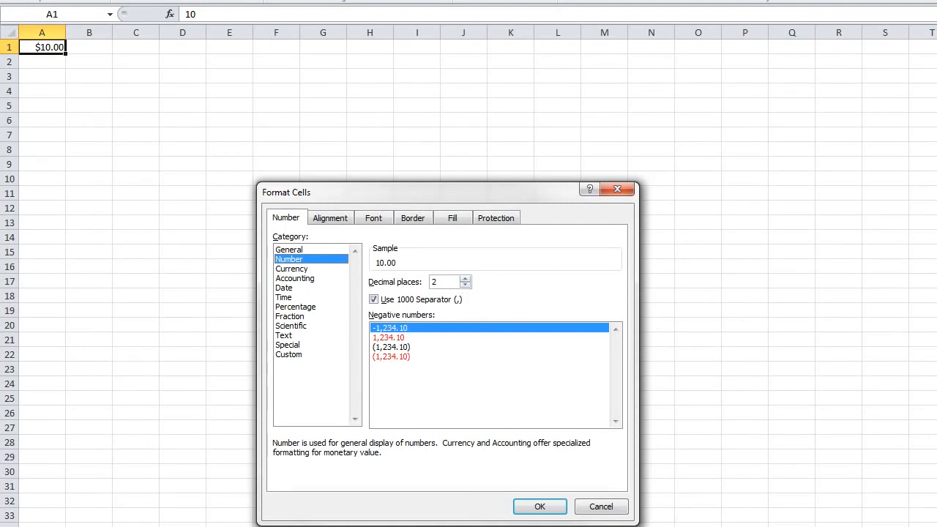
{"action": "left_click", "coordinate": [540, 506]}
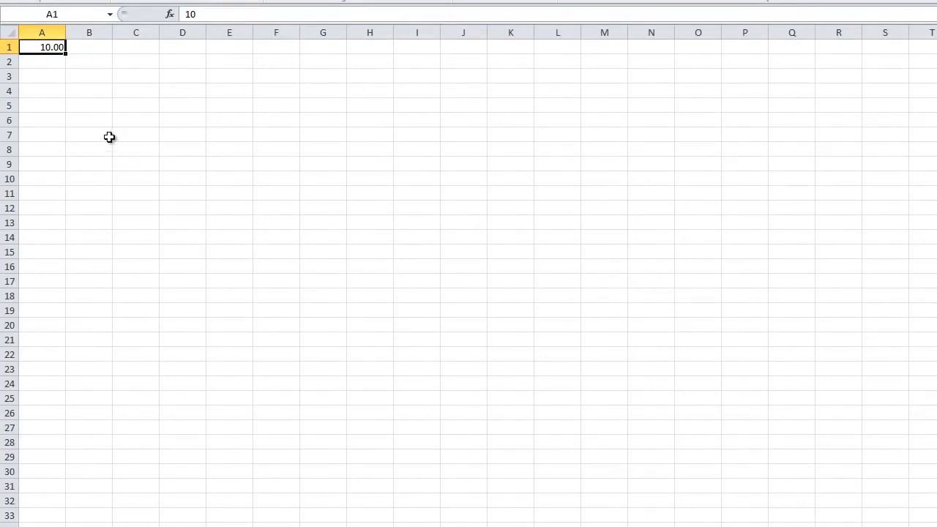
{"action": "left_click", "coordinate": [49, 64]}
{"action": "left_click", "coordinate": [45, 49]}
{"action": "left_click", "coordinate": [40, 35]}
{"action": "left_click", "coordinate": [42, 47]}
{"action": "left_click", "coordinate": [46, 77]}
{"action": "left_click", "coordinate": [41, 47]}
{"action": "left_click", "coordinate": [79, 105]}
{"action": "left_click", "coordinate": [42, 61]}
Replace the value in cell A1 with 12823
{"action": "left_click", "coordinate": [41, 47]}
{"action": "type", "text": "-0"}
{"action": "key", "text": "BackSpace"}
{"action": "key", "text": "BackSpace"}
{"action": "type", "text": "0"}
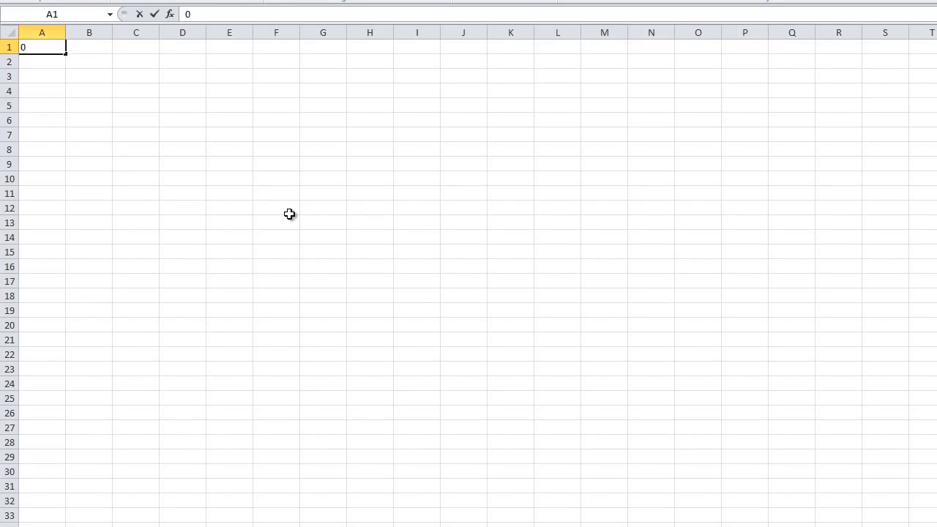
{"action": "type", "text": "12823"}
{"action": "left_click", "coordinate": [134, 195]}
{"action": "left_click", "coordinate": [29, 53]}
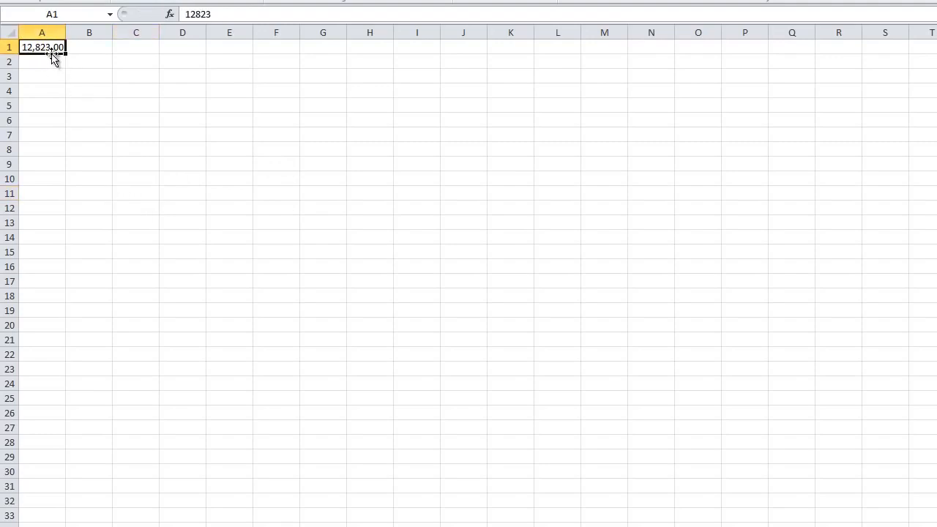
Enter 344 in cell A2 and 112 in cell A3
{"action": "left_click", "coordinate": [49, 60]}
{"action": "type", "text": "344"}
{"action": "left_click", "coordinate": [49, 78]}
{"action": "type", "text": "112"}
{"action": "left_click", "coordinate": [49, 89]}
Clear the values in A1:A3 and select cell A1 again
{"action": "left_click", "coordinate": [49, 61]}
{"action": "left_click_drag", "start_coordinate": [49, 76], "coordinate": [49, 42]}
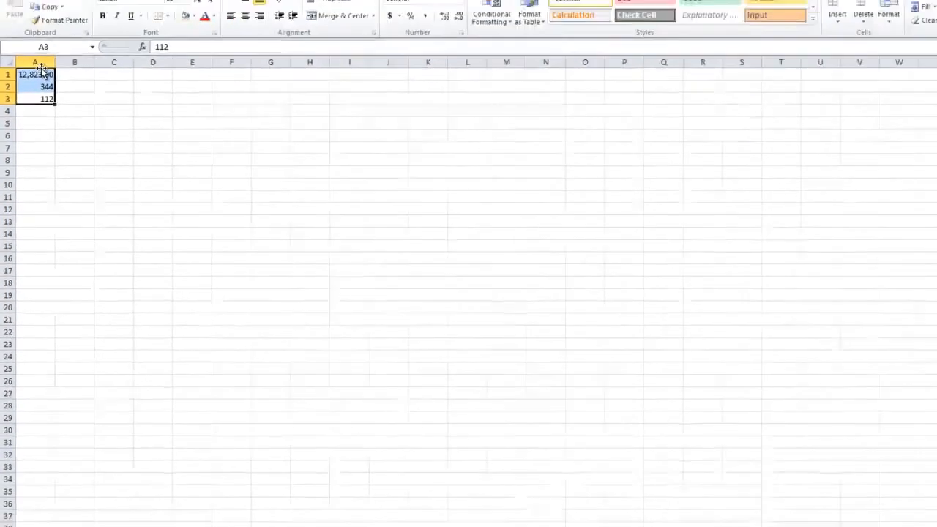
{"action": "key", "text": "Delete"}
{"action": "left_click", "coordinate": [48, 120]}
{"action": "left_click", "coordinate": [31, 70]}
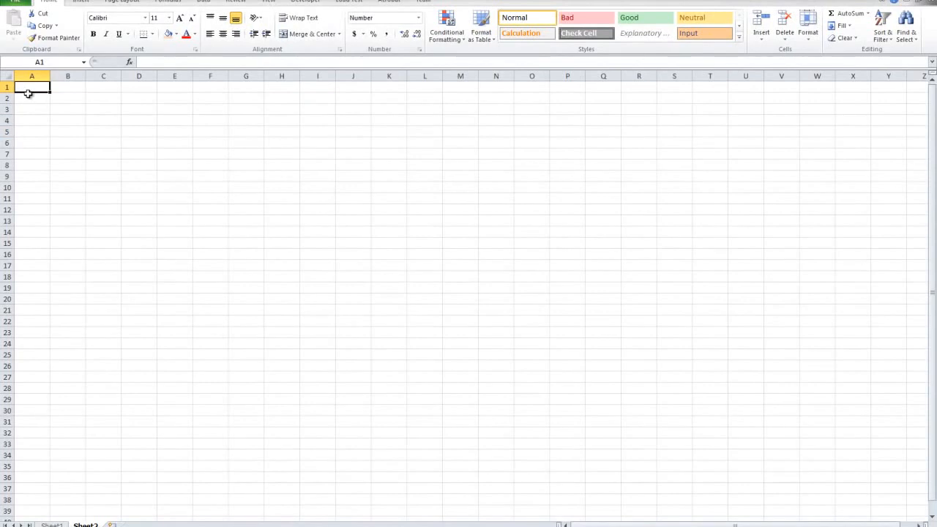
Undo the recent edits one after another, back to the number list with its duplicates in A1:A20
{"action": "key", "text": "ctrl+z"}
{"action": "key", "text": "ctrl+z"}
{"action": "key", "text": "ctrl+z"}
{"action": "key", "text": "ctrl+z"}
{"action": "key", "text": "ctrl+z"}
{"action": "key", "text": "ctrl+z"}
{"action": "key", "text": "ctrl+z"}
{"action": "key", "text": "ctrl+z"}
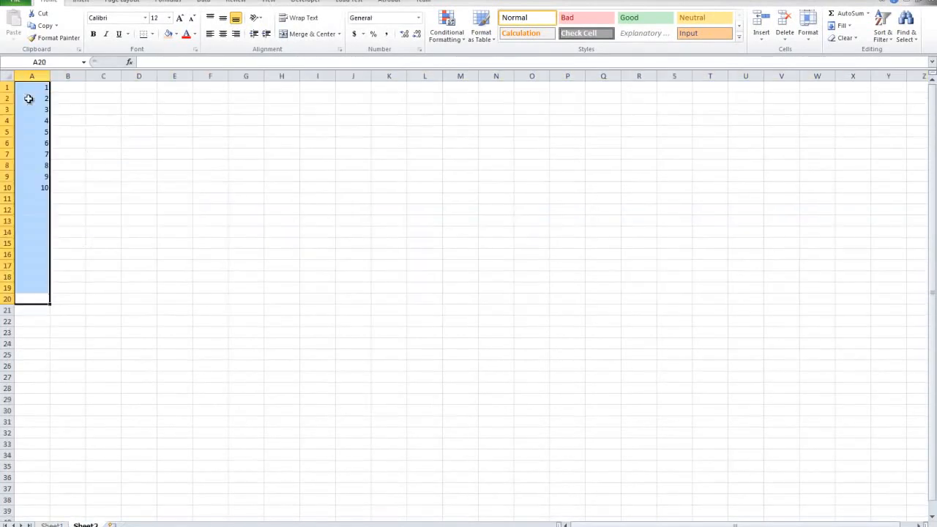
{"action": "right_click", "coordinate": [71, 407]}
Delete the cells A1:A21 on Sheet2, shifting the remaining cells left
{"action": "left_click_drag", "start_coordinate": [42, 311], "coordinate": [36, 86]}
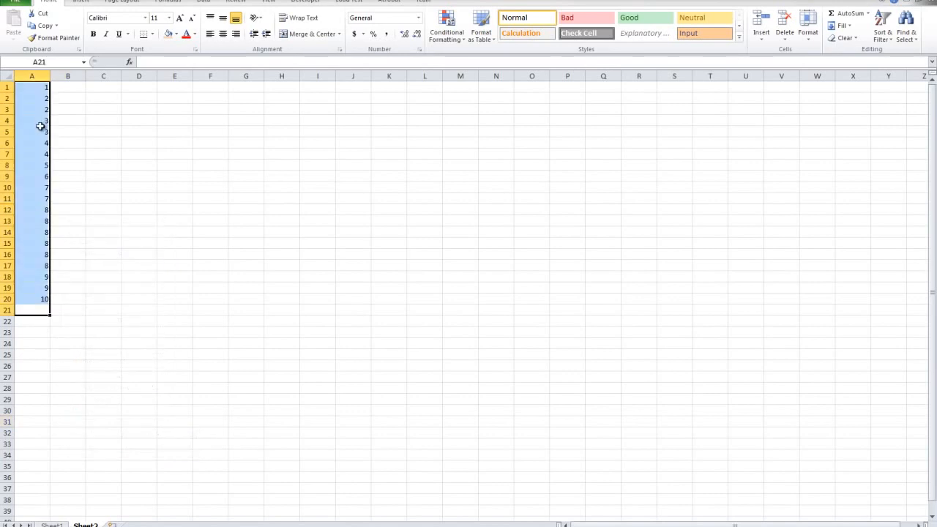
{"action": "right_click", "coordinate": [40, 126]}
{"action": "left_click", "coordinate": [69, 211]}
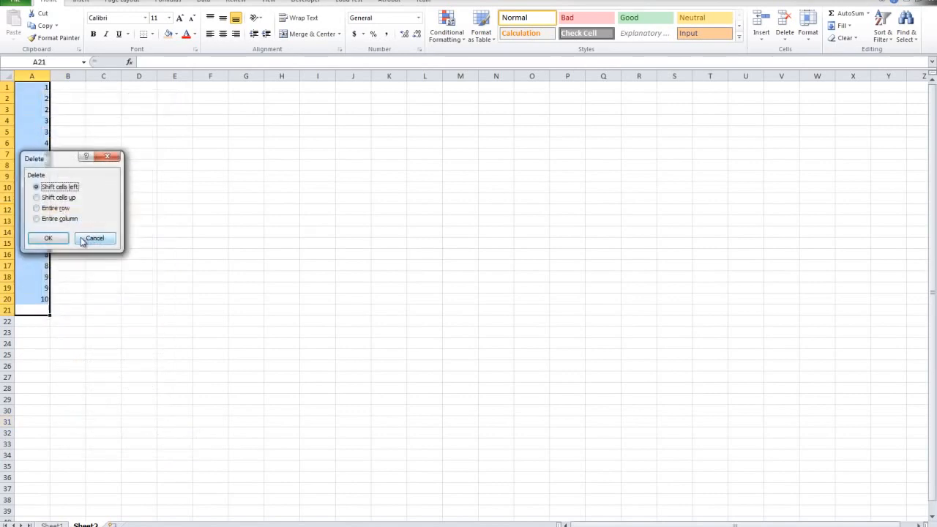
{"action": "left_click", "coordinate": [49, 238]}
{"action": "left_click", "coordinate": [81, 410]}
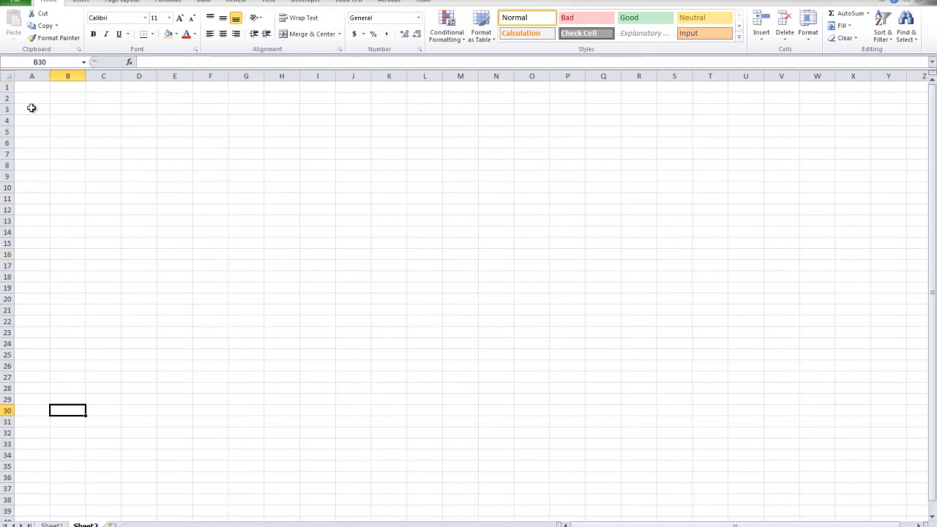
{"action": "left_click_drag", "start_coordinate": [40, 85], "coordinate": [394, 156]}
{"action": "left_click", "coordinate": [367, 220]}
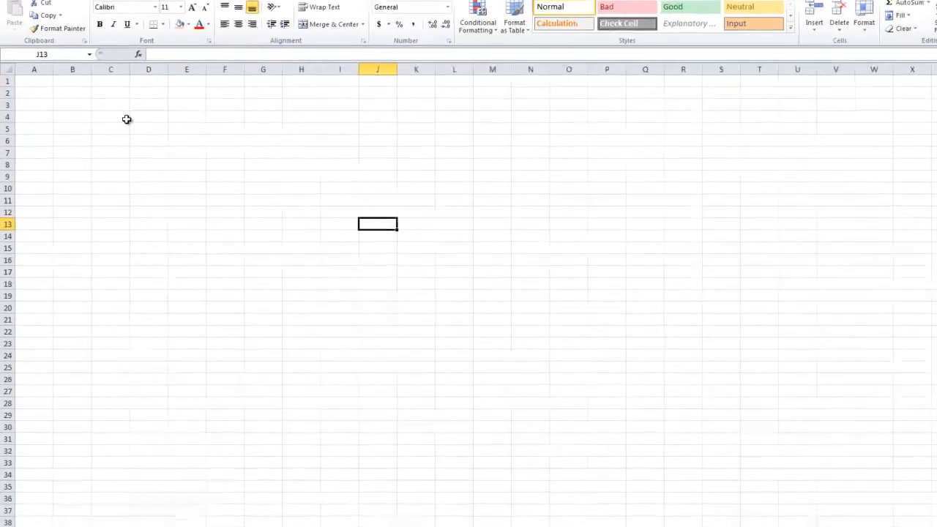
{"action": "left_click", "coordinate": [74, 119]}
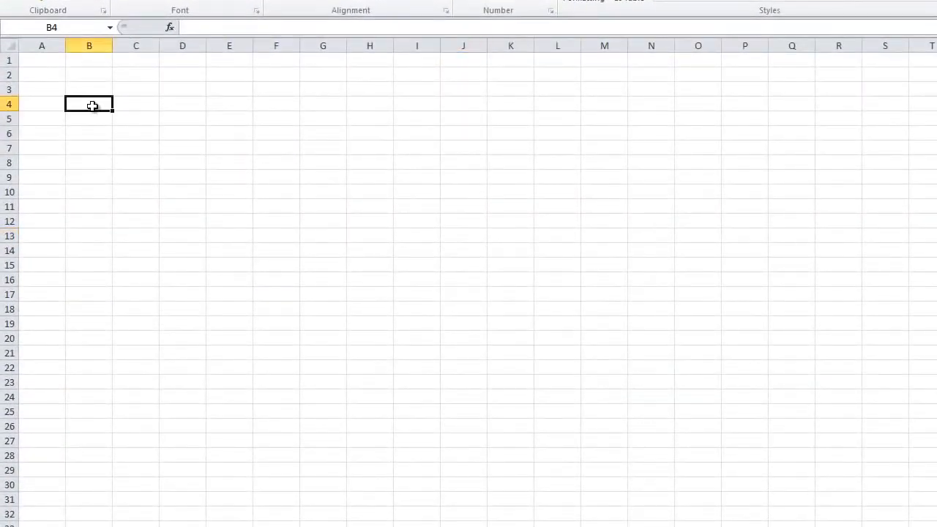
{"action": "left_click", "coordinate": [24, 64]}
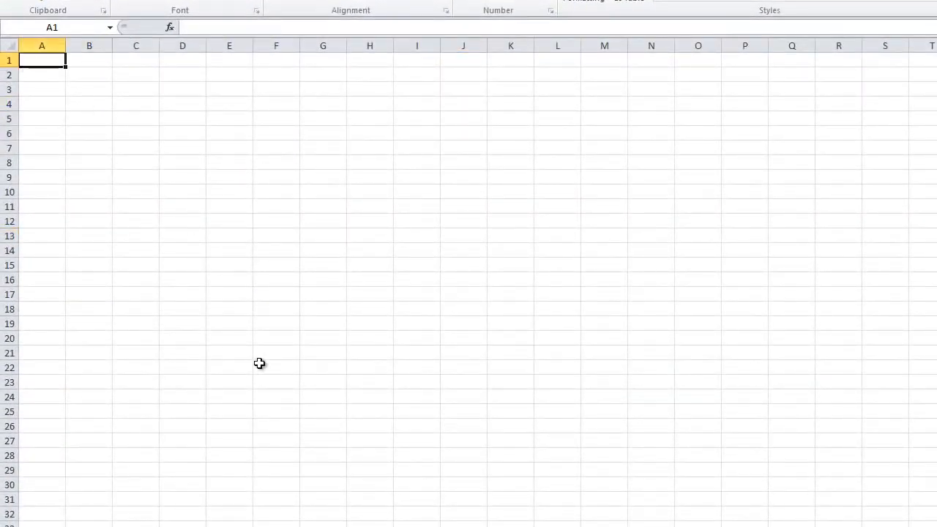
{"action": "left_click", "coordinate": [664, 249]}
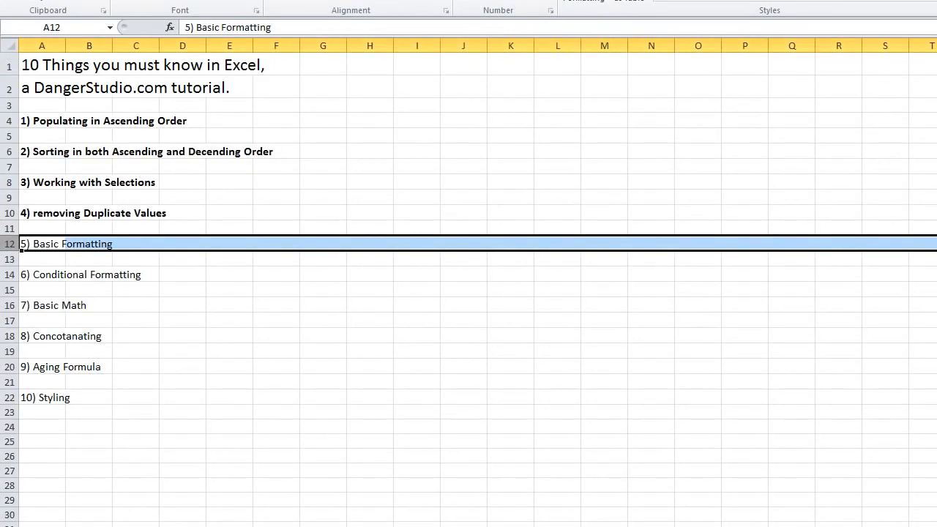
Bold the "5) Basic Formatting" heading in row 12 and select row 14, "6) Conditional Formatting"
{"action": "key", "text": "ctrl+b"}
{"action": "left_click", "coordinate": [73, 307]}
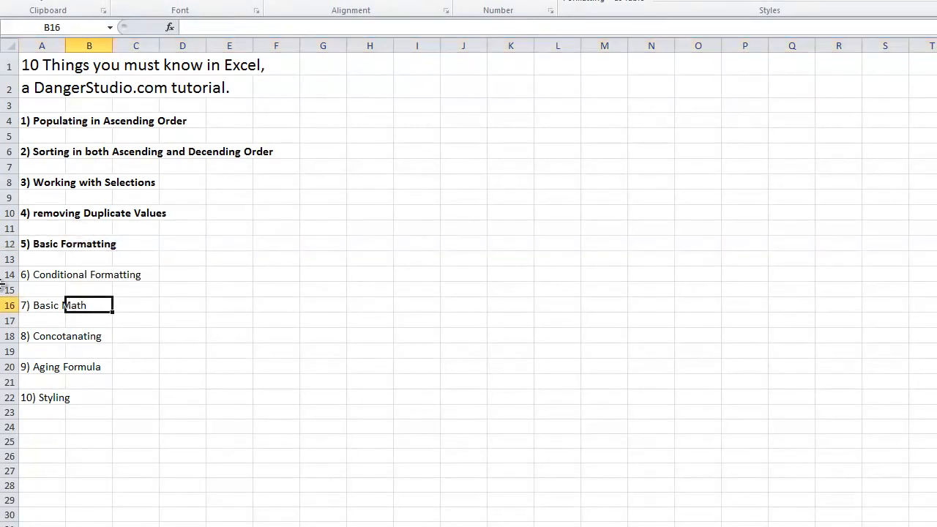
{"action": "left_click", "coordinate": [7, 276]}
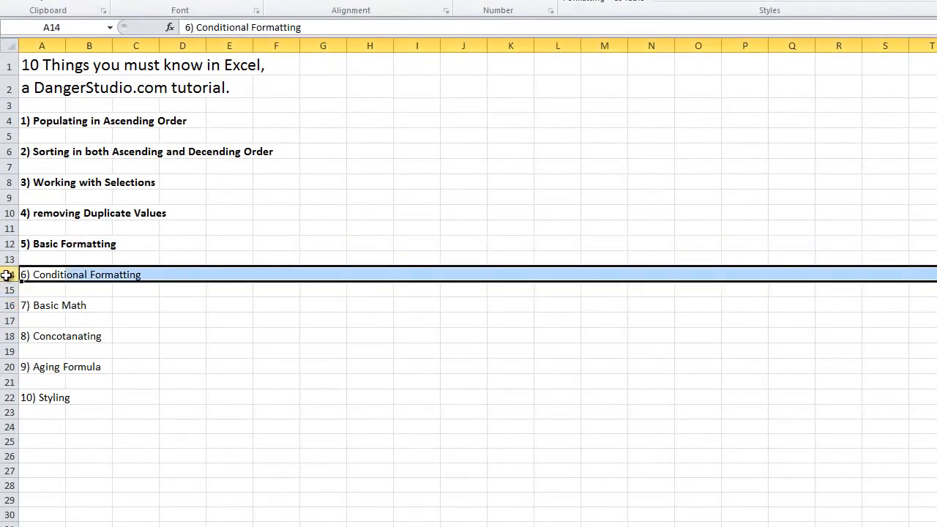
On the empty Sheet2, enter dog, cat and mouse in cells A1:A3
{"action": "left_click", "coordinate": [120, 1]}
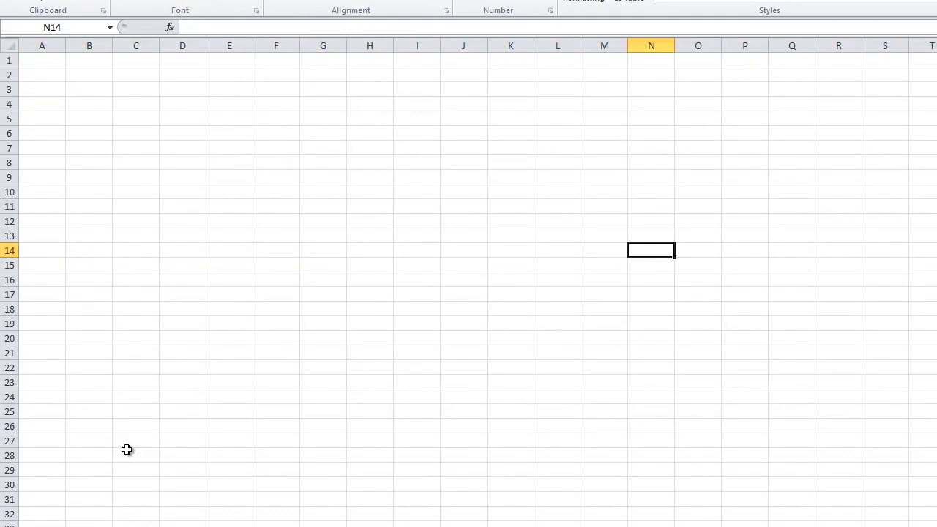
{"action": "left_click", "coordinate": [129, 451]}
{"action": "left_click", "coordinate": [23, 61]}
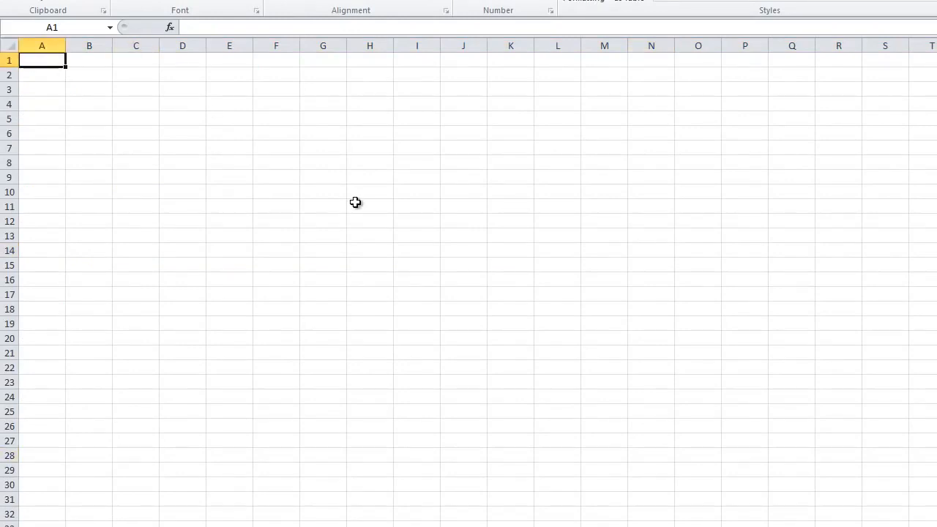
{"action": "type", "text": "dog"}
{"action": "key", "text": "Return"}
{"action": "type", "text": "cat"}
{"action": "key", "text": "Return"}
{"action": "type", "text": "mouse"}
{"action": "key", "text": "Return"}
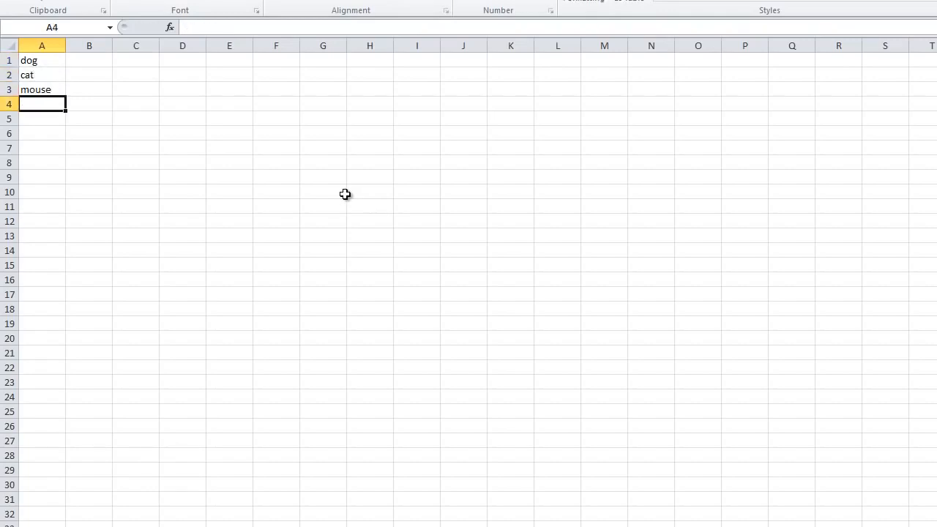
Continue the animal list with bird, lion, turtle and zebra in cells A4:A7
{"action": "type", "text": "b"}
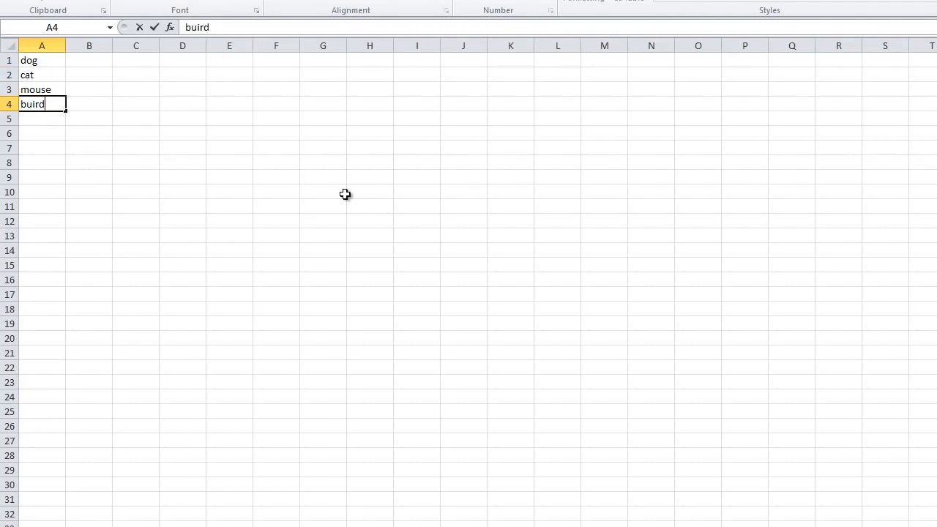
{"action": "type", "text": "ird"}
{"action": "key", "text": "Return"}
{"action": "type", "text": "lion"}
{"action": "key", "text": "Return"}
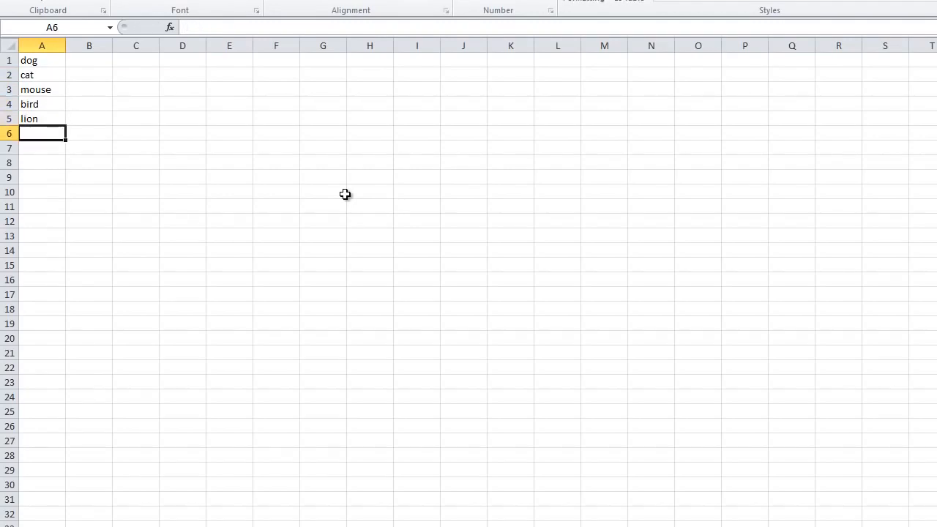
{"action": "type", "text": "turtle"}
{"action": "key", "text": "Return"}
{"action": "type", "text": "zebra"}
{"action": "key", "text": "Return"}
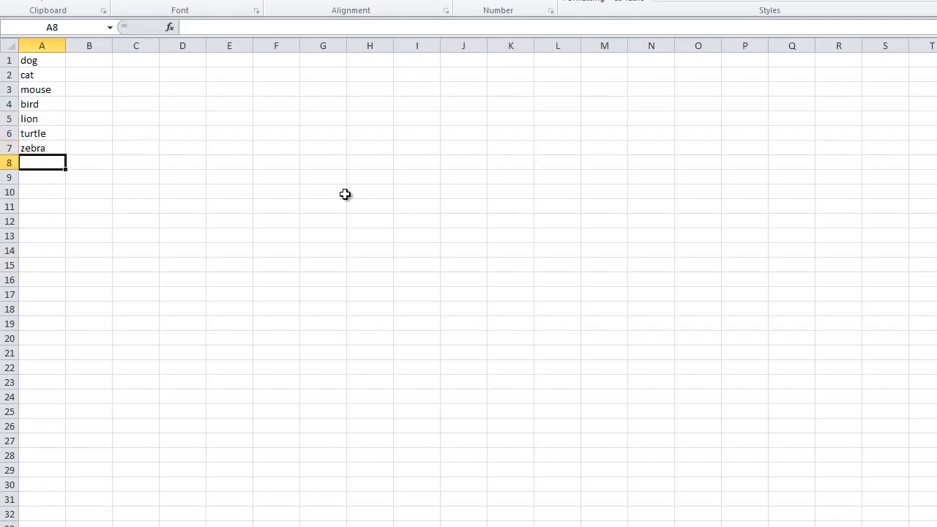
Copy the animals in A4:A7 and paste them below the list, starting at A8
{"action": "left_click_drag", "start_coordinate": [33, 102], "coordinate": [50, 148]}
{"action": "key", "text": "ctrl+c"}
{"action": "left_click", "coordinate": [48, 164]}
{"action": "key", "text": "ctrl+v"}
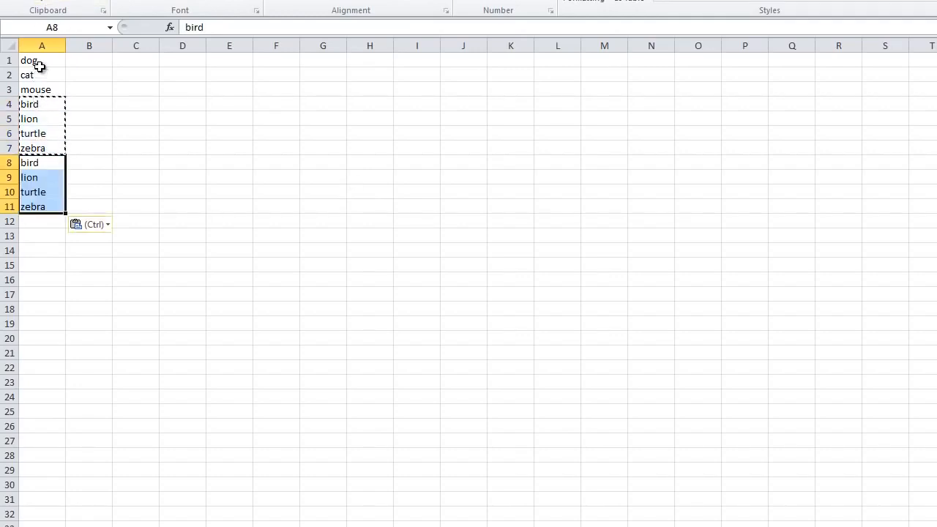
Copy the first five animals in A1:A5 and paste them starting at A12
{"action": "left_click", "coordinate": [38, 67]}
{"action": "left_click_drag", "start_coordinate": [33, 62], "coordinate": [33, 122]}
{"action": "key", "text": "ctrl+c"}
{"action": "left_click", "coordinate": [38, 221]}
{"action": "key", "text": "ctrl+v"}
Copy the animals in A3:A10 and paste them starting at A17
{"action": "left_click", "coordinate": [37, 133]}
{"action": "left_click_drag", "start_coordinate": [38, 192], "coordinate": [33, 89]}
{"action": "key", "text": "ctrl+c"}
{"action": "left_click", "coordinate": [34, 294]}
{"action": "key", "text": "ctrl+v"}
Copy A6:A21 and paste it starting at A25 to extend the animal list to row 40
{"action": "left_click", "coordinate": [34, 338]}
{"action": "left_click_drag", "start_coordinate": [33, 353], "coordinate": [34, 133]}
{"action": "key", "text": "ctrl+c"}
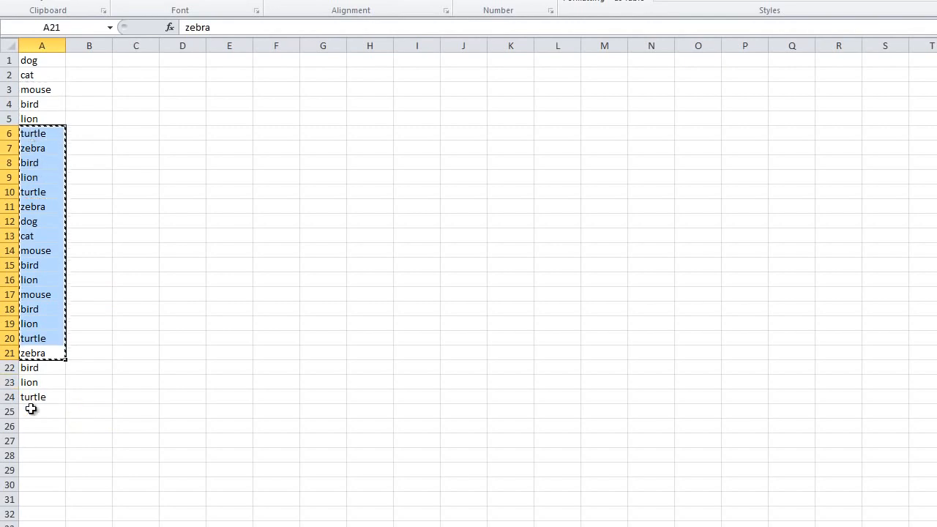
{"action": "left_click", "coordinate": [29, 411]}
{"action": "key", "text": "ctrl+v"}
{"action": "left_click", "coordinate": [323, 426]}
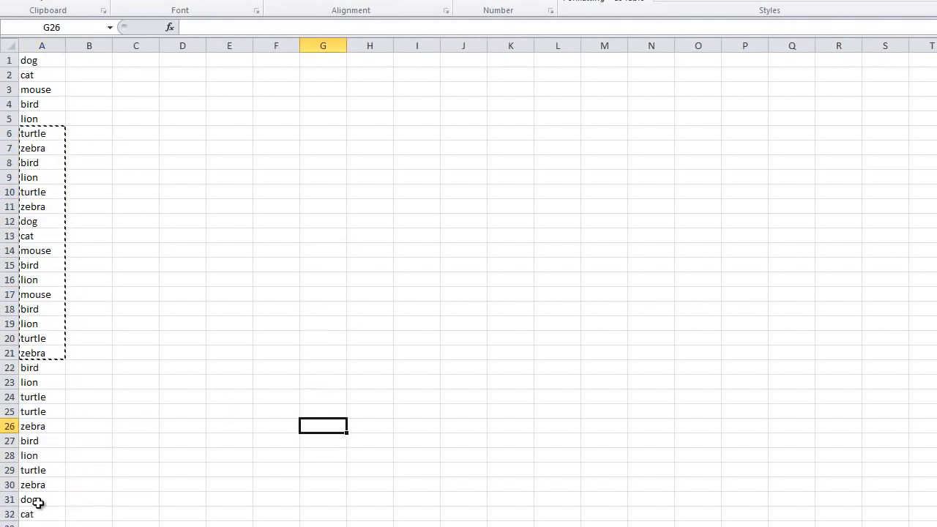
{"action": "scroll", "coordinate": [123, 366], "scroll_direction": "down", "scroll_amount": 1}
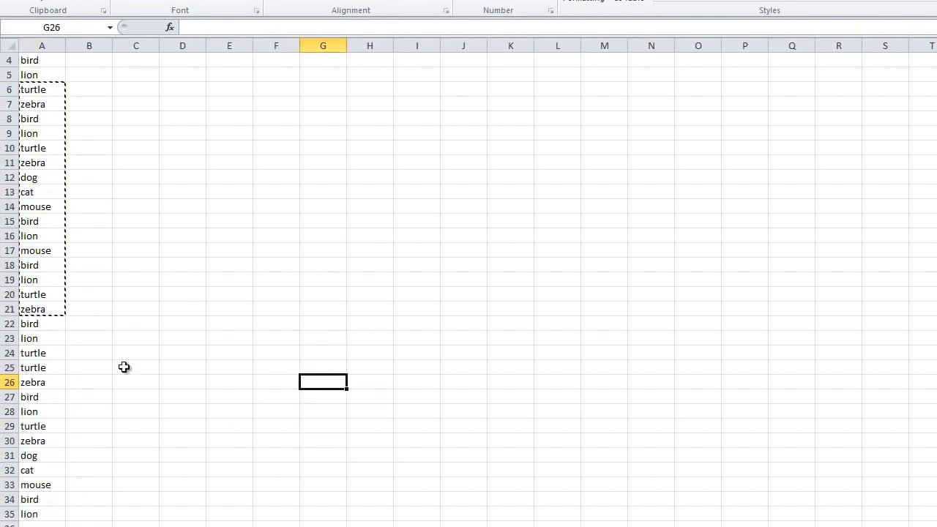
{"action": "left_click", "coordinate": [39, 46]}
{"action": "scroll", "coordinate": [147, 293], "scroll_direction": "up", "scroll_amount": 1}
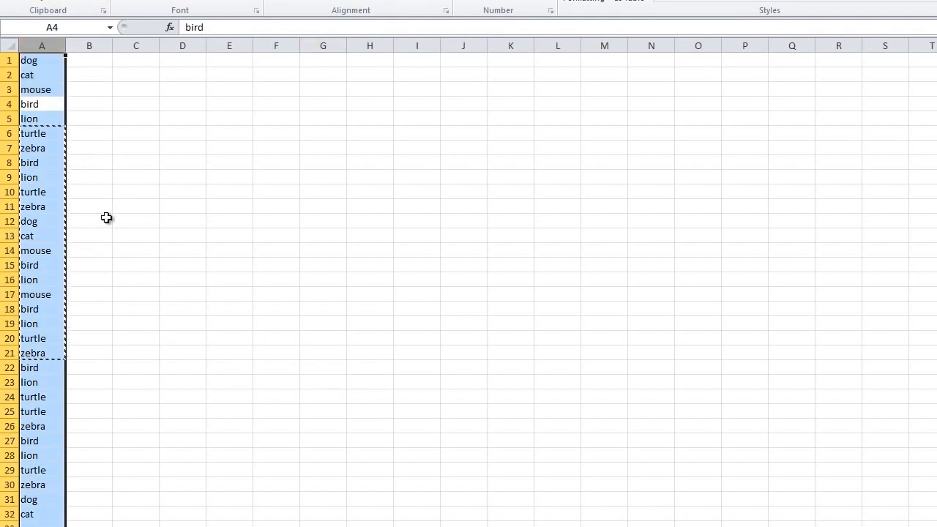
{"action": "left_click", "coordinate": [140, 343]}
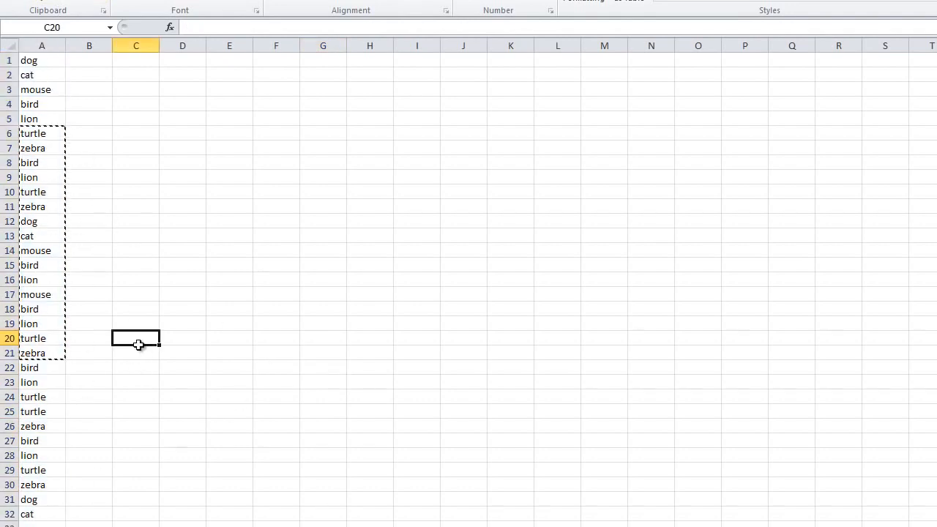
{"action": "left_click", "coordinate": [29, 63]}
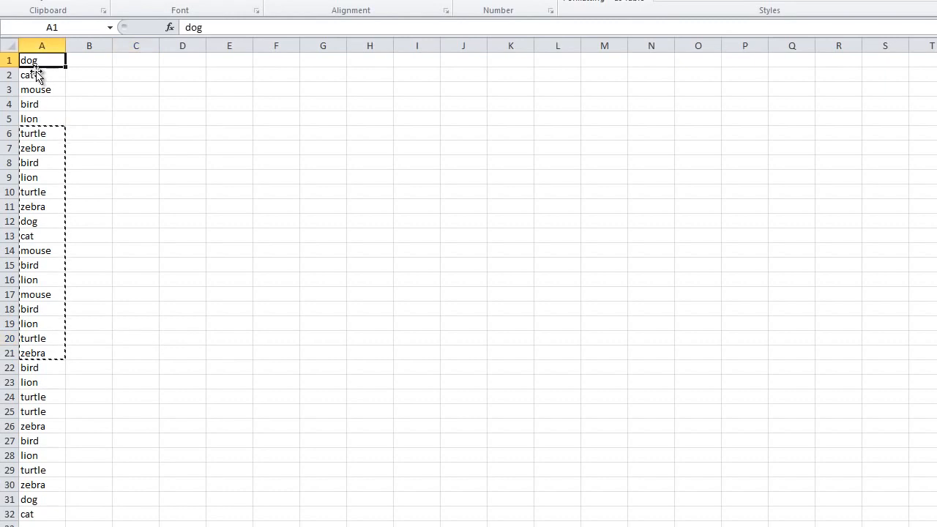
{"action": "left_click", "coordinate": [33, 45]}
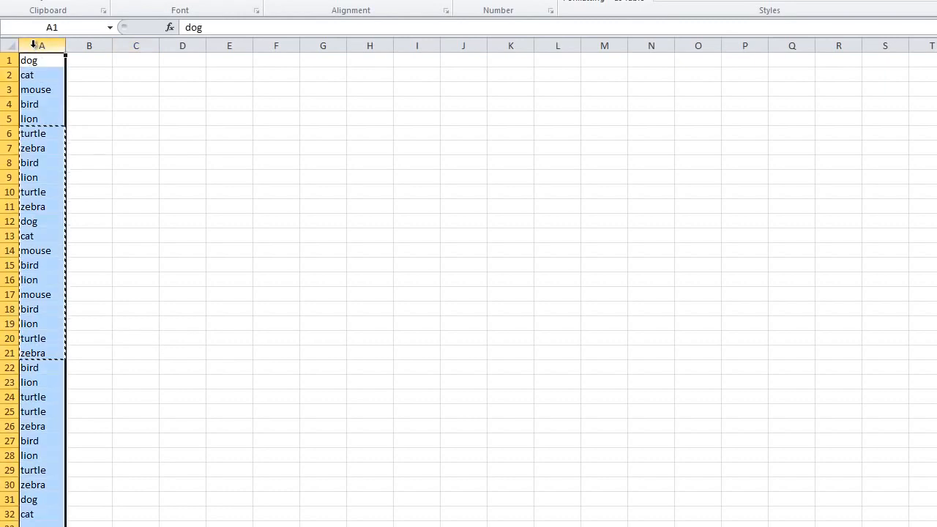
{"action": "left_click", "coordinate": [94, 179]}
Highlight duplicate values in column A with Light Red Fill with Dark Red Text, and undo that rule
{"action": "left_click", "coordinate": [46, 47]}
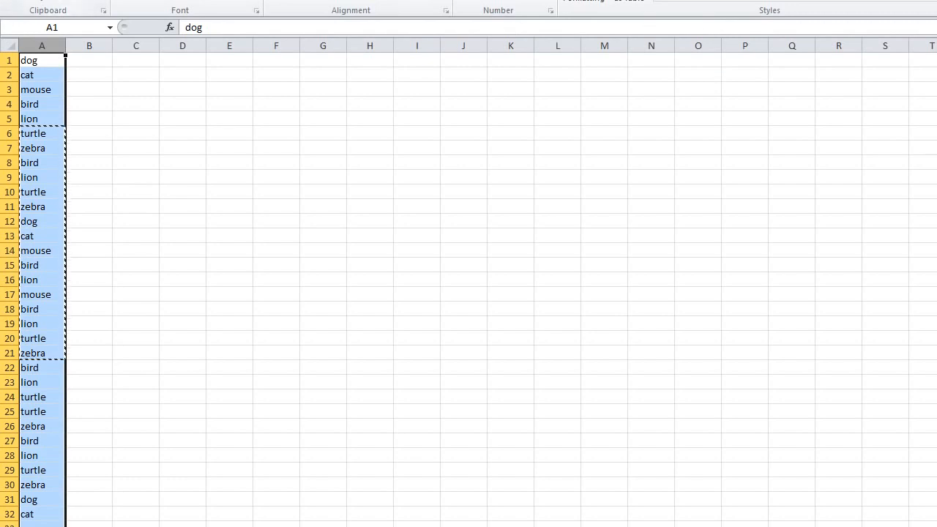
{"action": "left_click", "coordinate": [592, 4]}
{"action": "mouse_move", "coordinate": [613, 24]}
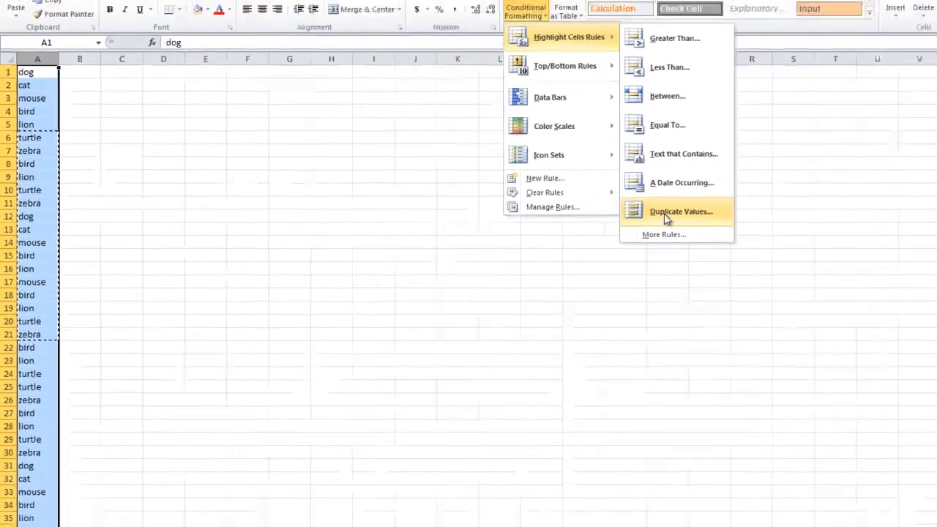
{"action": "left_click", "coordinate": [668, 214]}
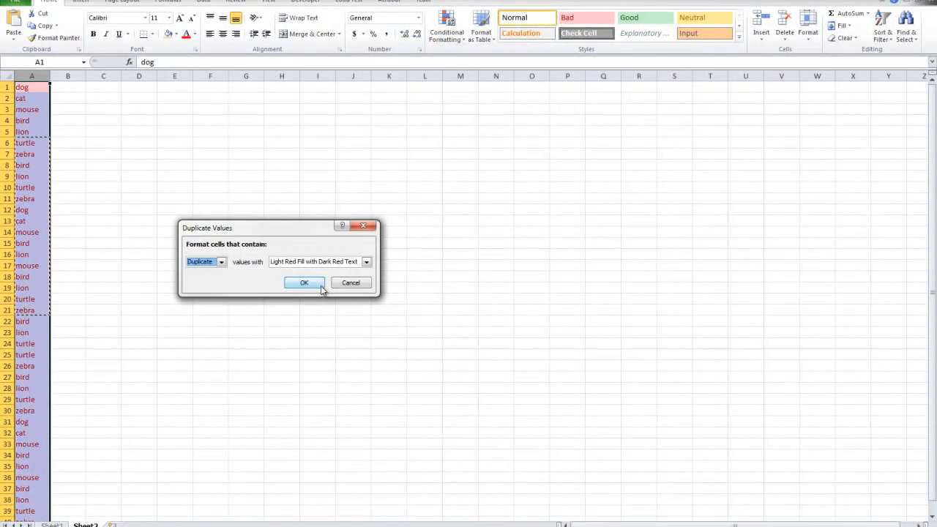
{"action": "left_click", "coordinate": [316, 284]}
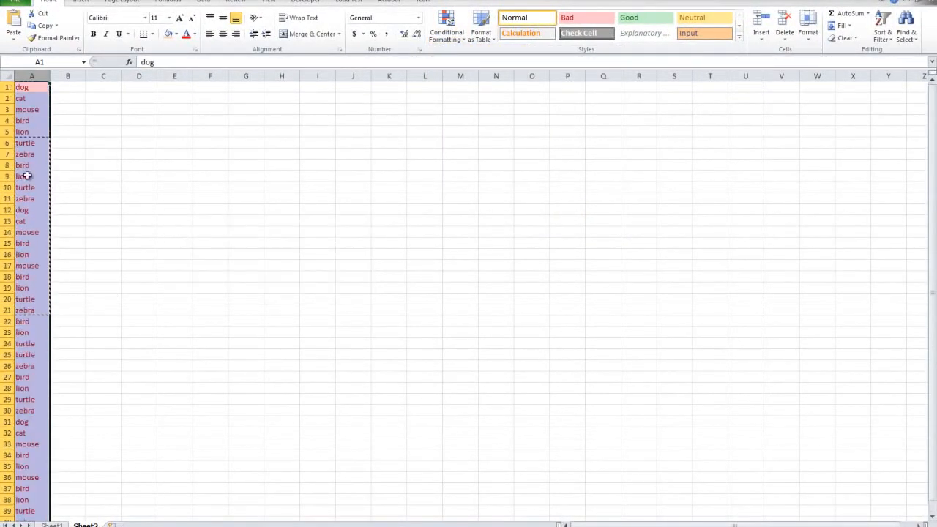
{"action": "key", "text": "ctrl+z"}
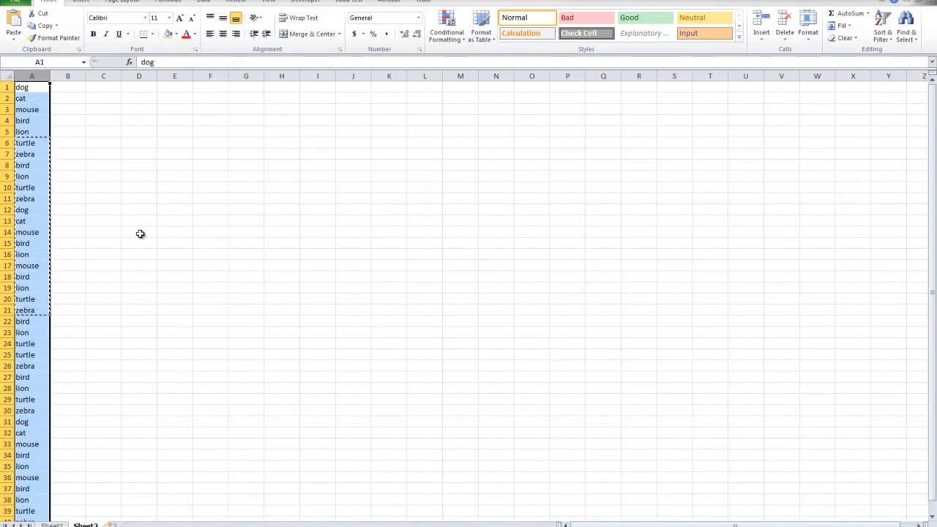
Highlight the cells in A1:A40 that contain "cat" with Light Red Fill with Dark Red Text, after previewing "dog" and "mouse"
{"action": "scroll", "coordinate": [119, 281], "scroll_direction": "down", "scroll_amount": 4}
{"action": "key", "text": "ctrl+Down"}
{"action": "key", "text": "ctrl+shift+Up"}
{"action": "left_click", "coordinate": [447, 33]}
{"action": "mouse_move", "coordinate": [472, 57]}
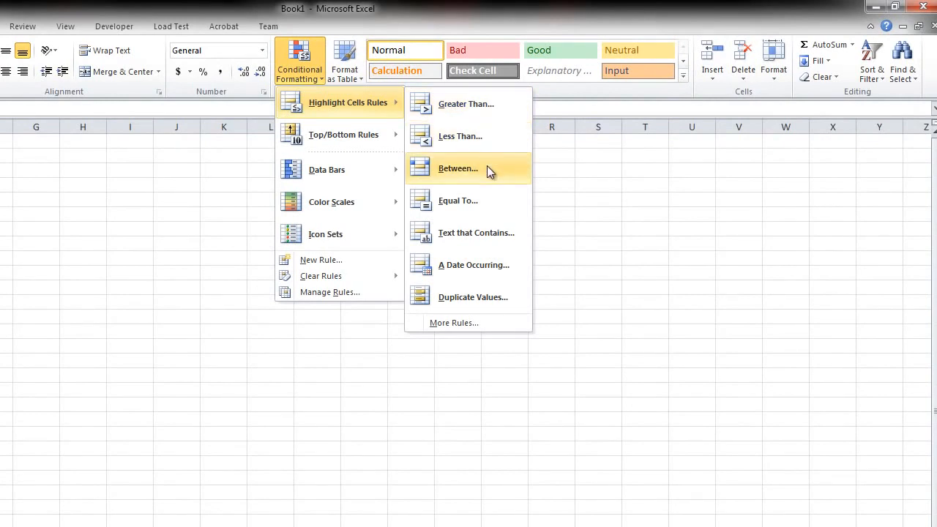
{"action": "left_click", "coordinate": [482, 234]}
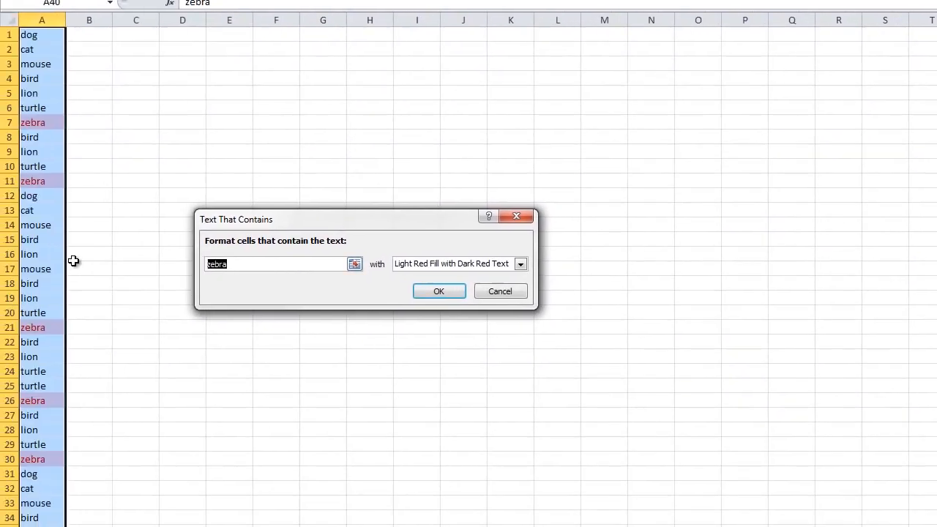
{"action": "type", "text": "dog"}
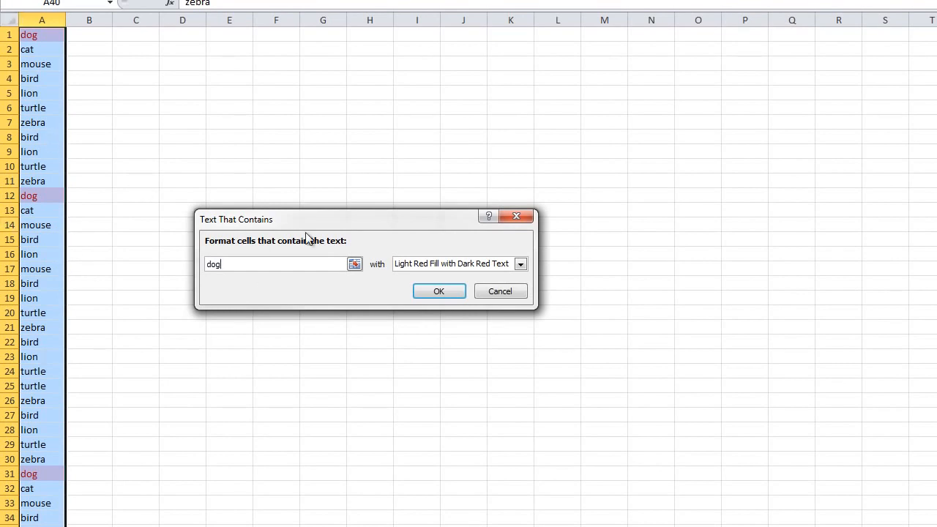
{"action": "left_click_drag", "start_coordinate": [224, 265], "coordinate": [128, 265]}
{"action": "type", "text": "mouse"}
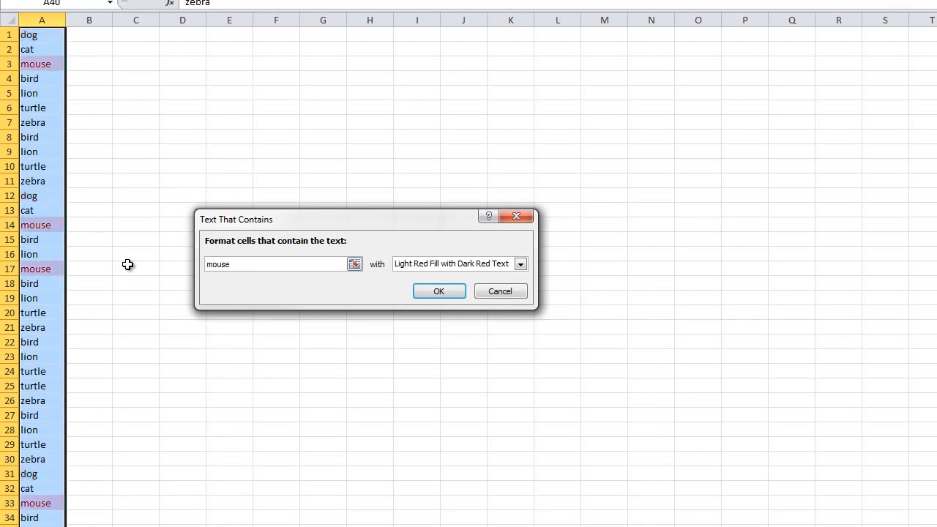
{"action": "type", "text": "cat"}
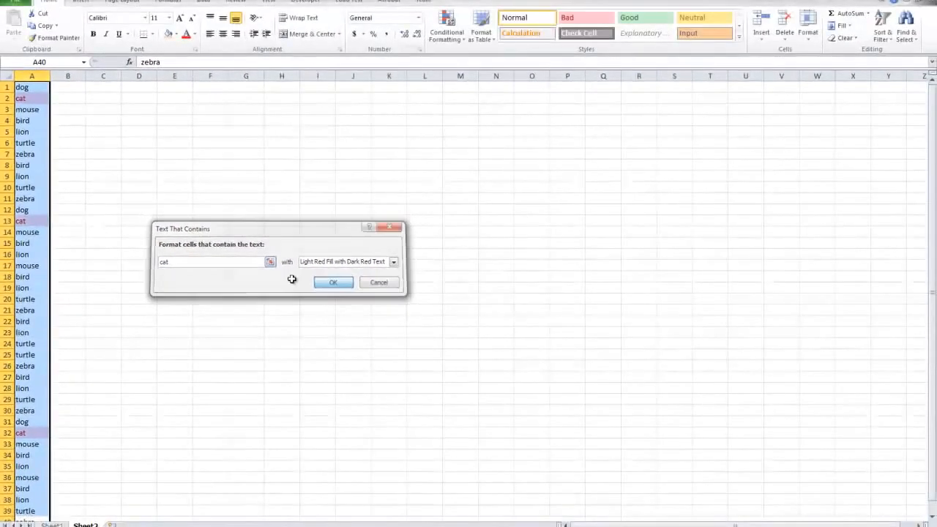
{"action": "key", "text": "Return"}
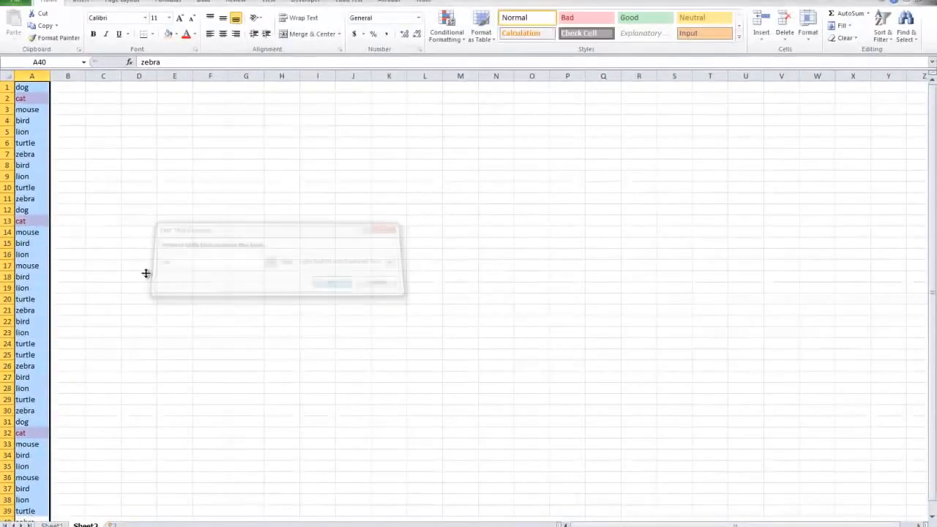
Look over the highlighted cells in the list and undo the "cat" highlighting rule
{"action": "left_click", "coordinate": [38, 198]}
{"action": "scroll", "coordinate": [40, 212], "scroll_direction": "down", "scroll_amount": 5}
{"action": "scroll", "coordinate": [25, 292], "scroll_direction": "up", "scroll_amount": 5}
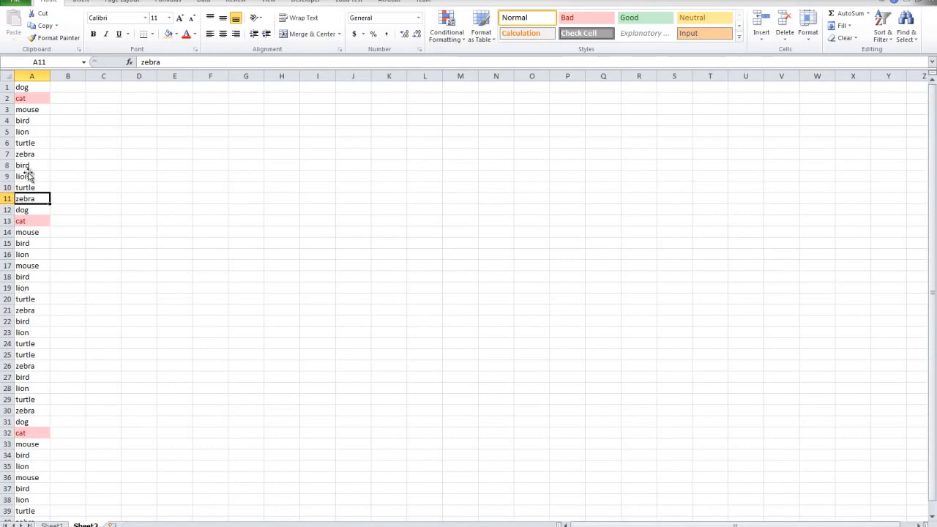
{"action": "key", "text": "ctrl+z"}
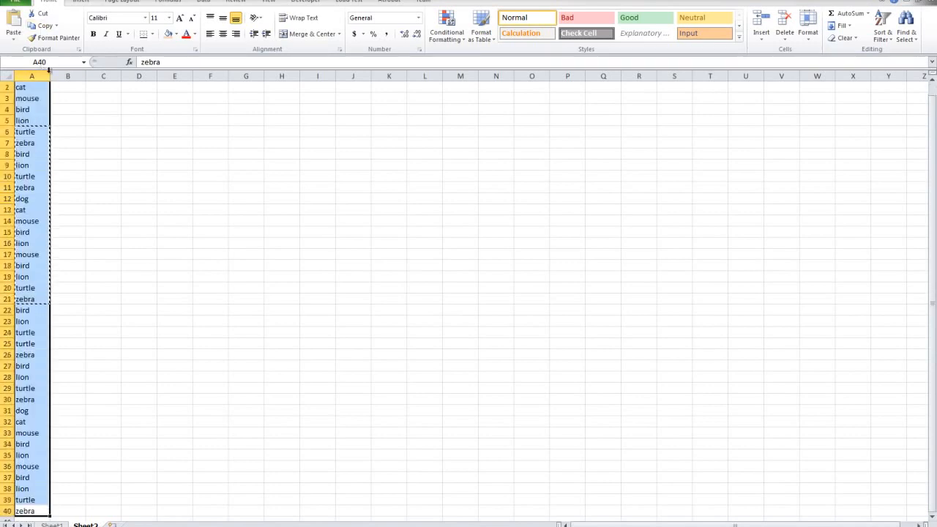
Highlight the cells in A1:A40 that contain "zebra" with Light Red Fill with Dark Red Text and look through the list
{"action": "left_click", "coordinate": [447, 32]}
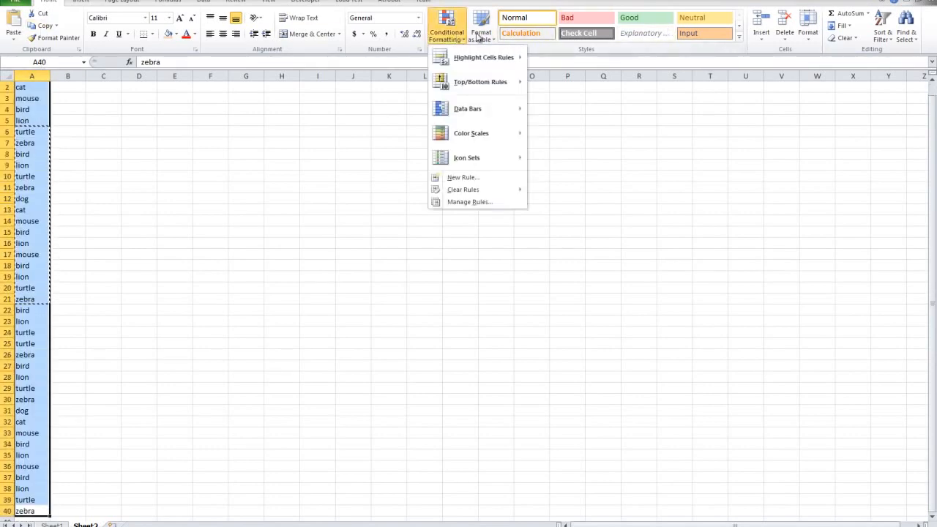
{"action": "mouse_move", "coordinate": [476, 57]}
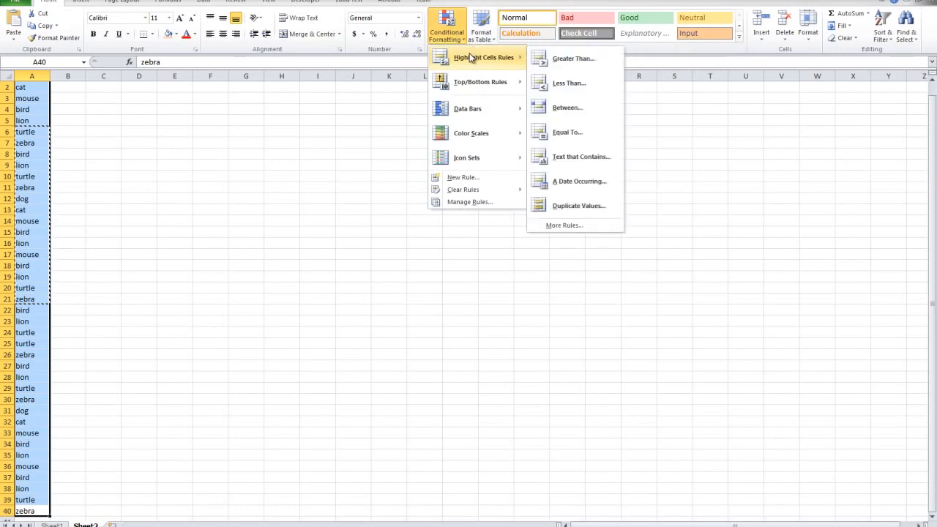
{"action": "left_click", "coordinate": [582, 158]}
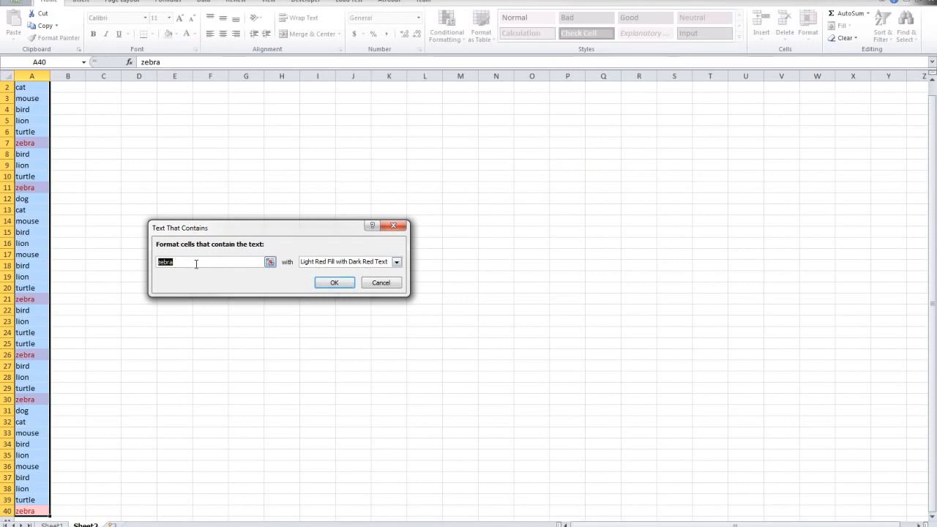
{"action": "left_click", "coordinate": [335, 284]}
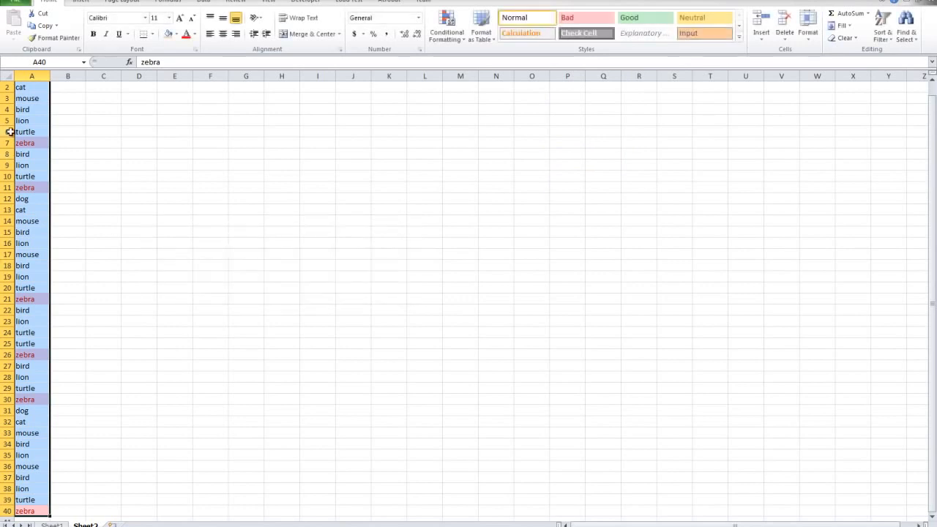
{"action": "left_click", "coordinate": [73, 131]}
{"action": "scroll", "coordinate": [37, 175], "scroll_direction": "down", "scroll_amount": 6}
{"action": "scroll", "coordinate": [33, 266], "scroll_direction": "up", "scroll_amount": 6}
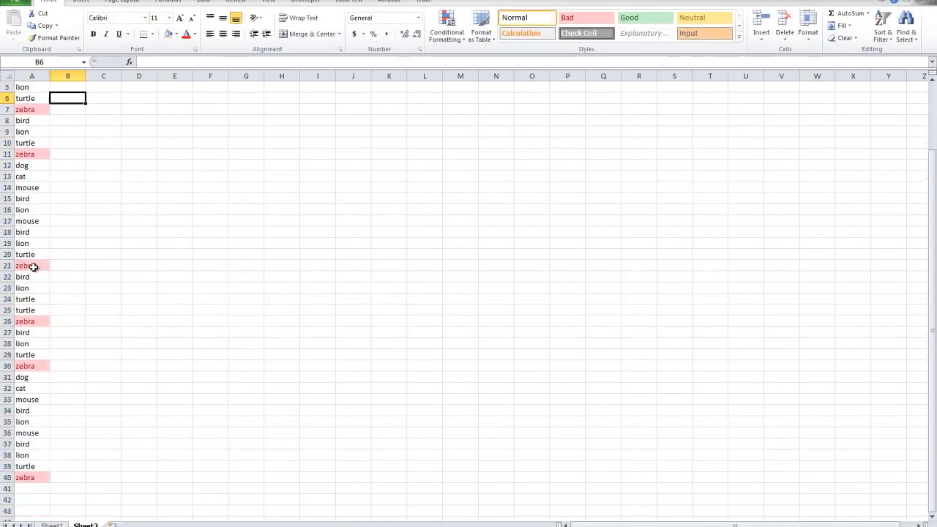
{"action": "scroll", "coordinate": [32, 282], "scroll_direction": "down", "scroll_amount": 3}
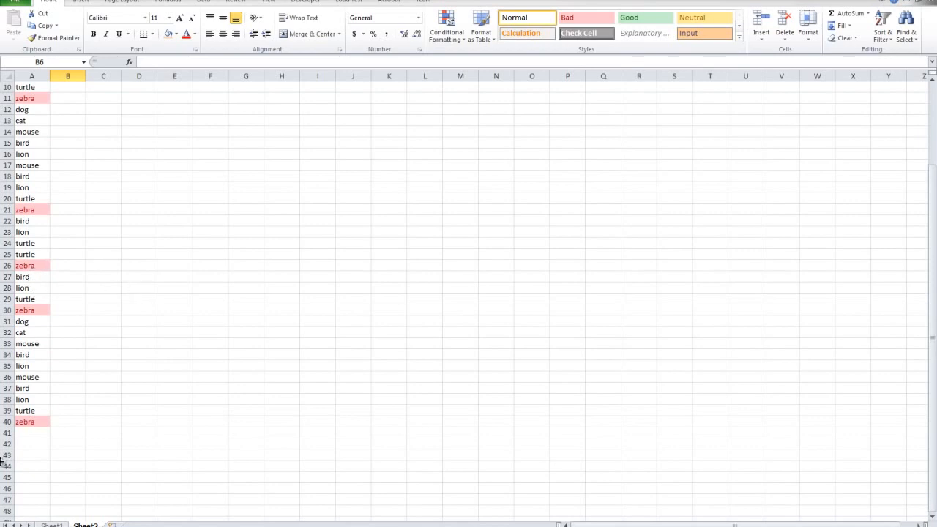
Sort A1:A40 by cell color so the light red cells are on top
{"action": "scroll", "coordinate": [47, 438], "scroll_direction": "up", "scroll_amount": 3}
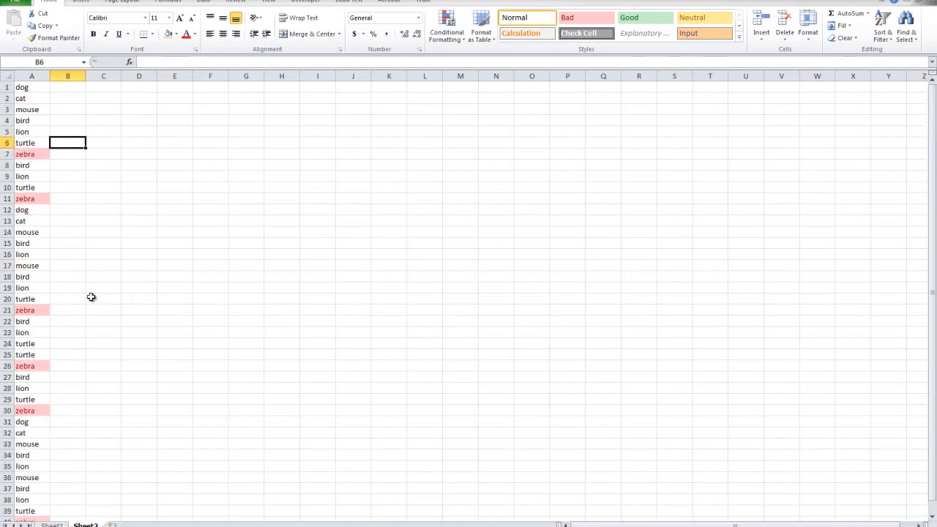
{"action": "scroll", "coordinate": [93, 298], "scroll_direction": "down", "scroll_amount": 4}
{"action": "left_click_drag", "start_coordinate": [29, 389], "coordinate": [28, 50]}
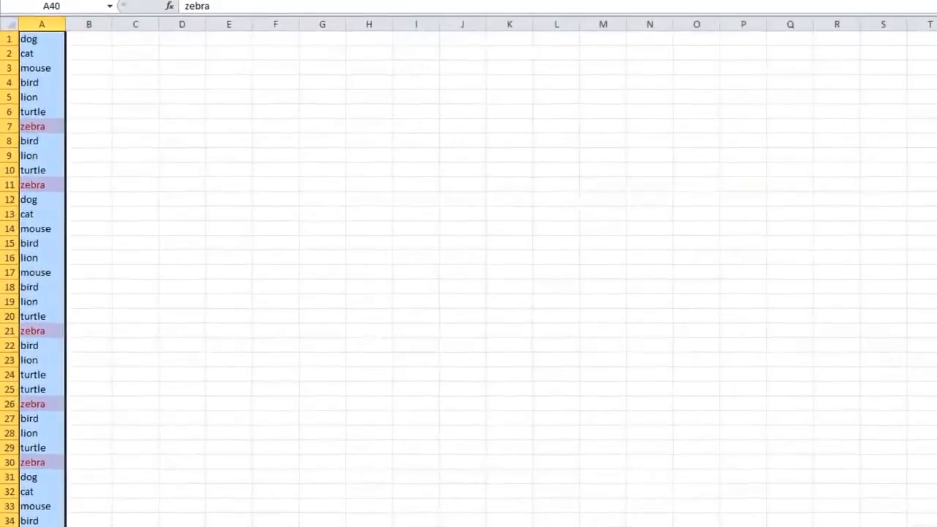
{"action": "left_click", "coordinate": [307, 1]}
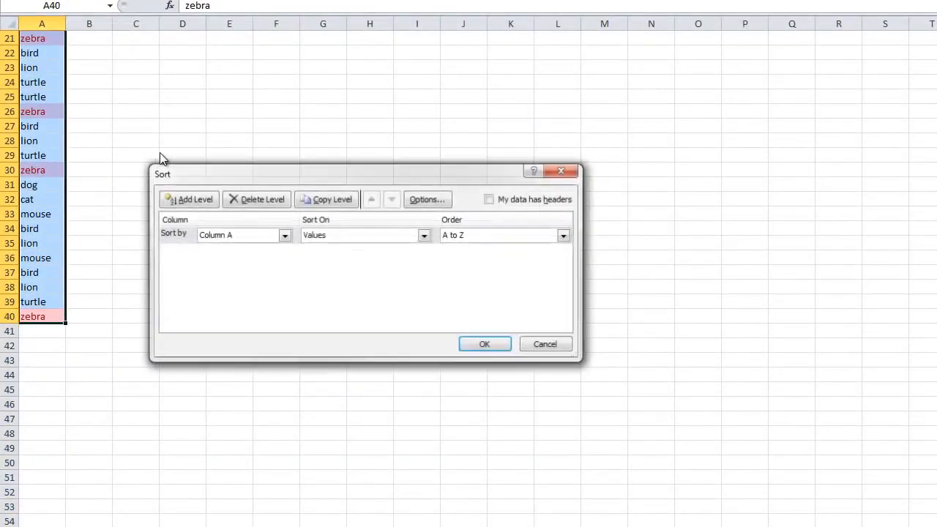
{"action": "left_click", "coordinate": [424, 235]}
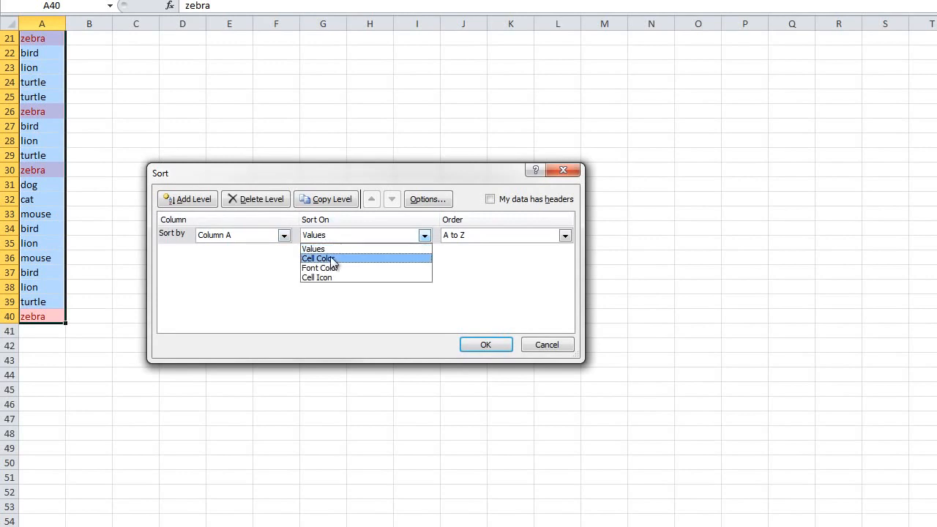
{"action": "left_click", "coordinate": [326, 257]}
{"action": "left_click", "coordinate": [498, 237]}
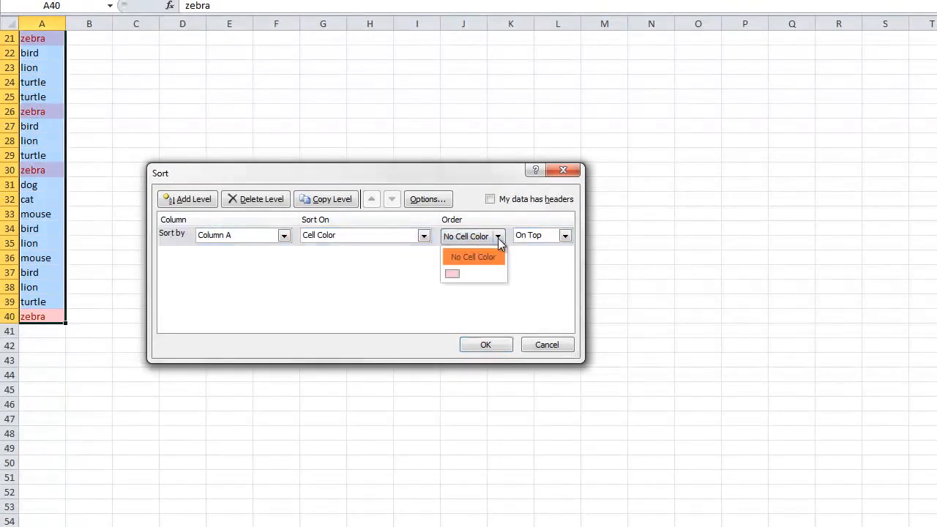
{"action": "left_click", "coordinate": [450, 275]}
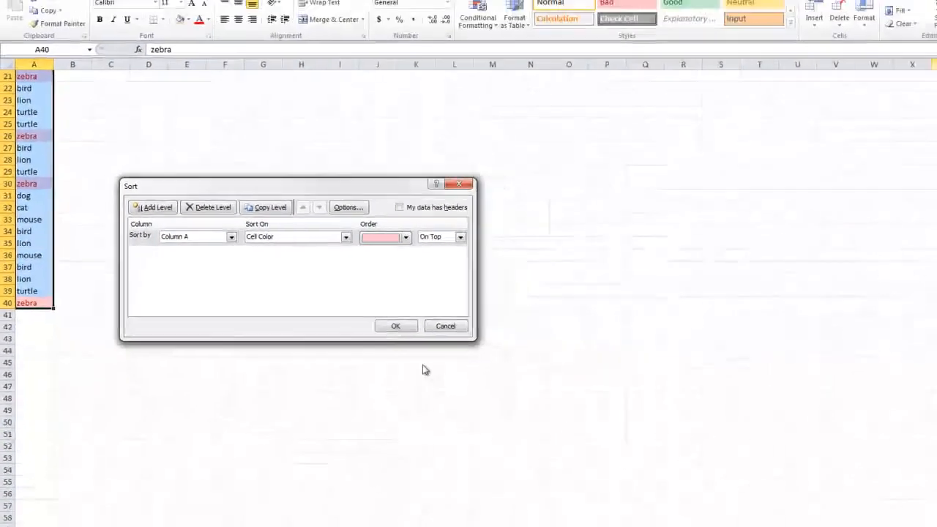
{"action": "left_click", "coordinate": [396, 326]}
{"action": "scroll", "coordinate": [191, 330], "scroll_direction": "up", "scroll_amount": 1}
{"action": "left_click", "coordinate": [109, 143]}
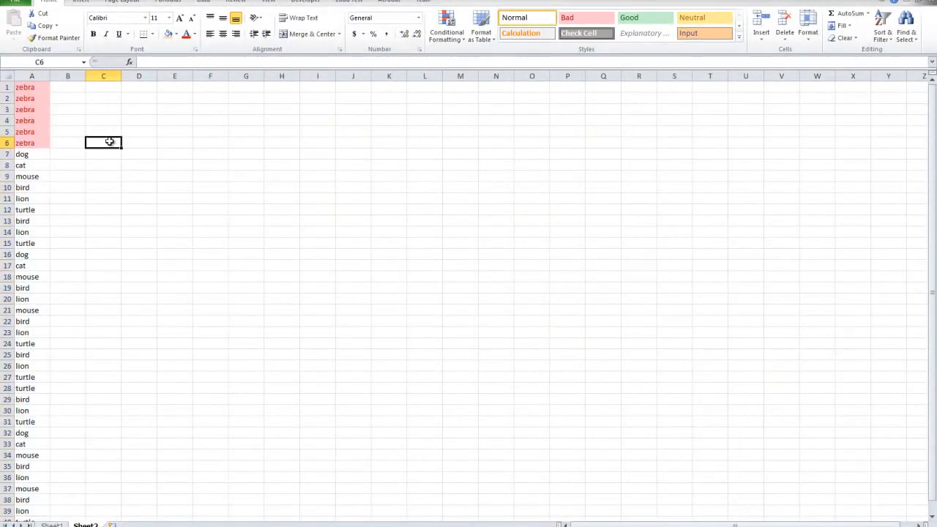
Select the grouped zebra cells A1:A6 and look through the rest of the sorted list down to row 40
{"action": "left_click", "coordinate": [26, 143]}
{"action": "left_click_drag", "start_coordinate": [26, 143], "coordinate": [26, 87]}
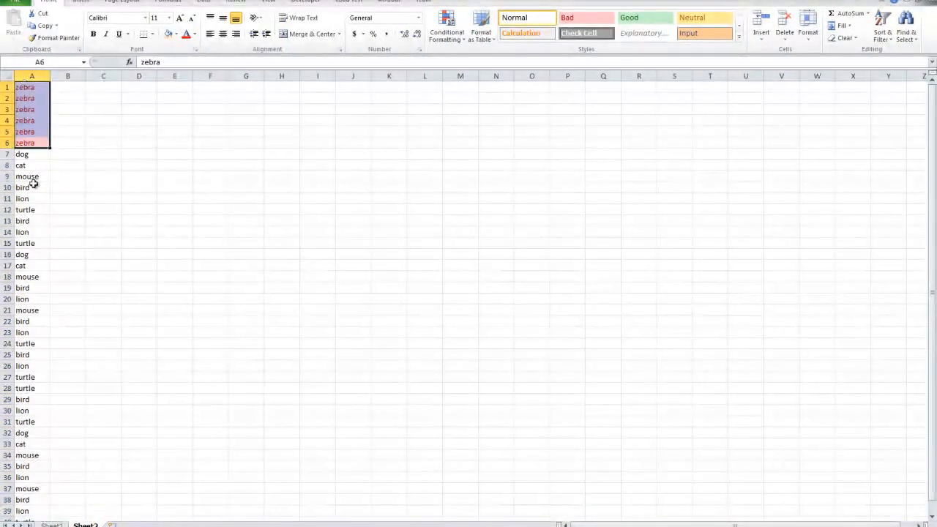
{"action": "scroll", "coordinate": [42, 298], "scroll_direction": "down", "scroll_amount": 4}
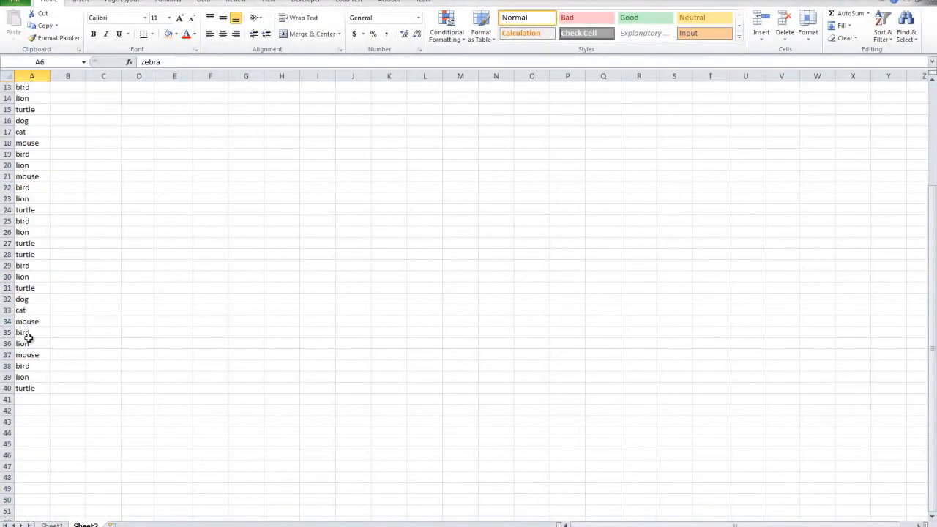
{"action": "scroll", "coordinate": [28, 337], "scroll_direction": "up", "scroll_amount": 4}
{"action": "scroll", "coordinate": [28, 339], "scroll_direction": "down", "scroll_amount": 1}
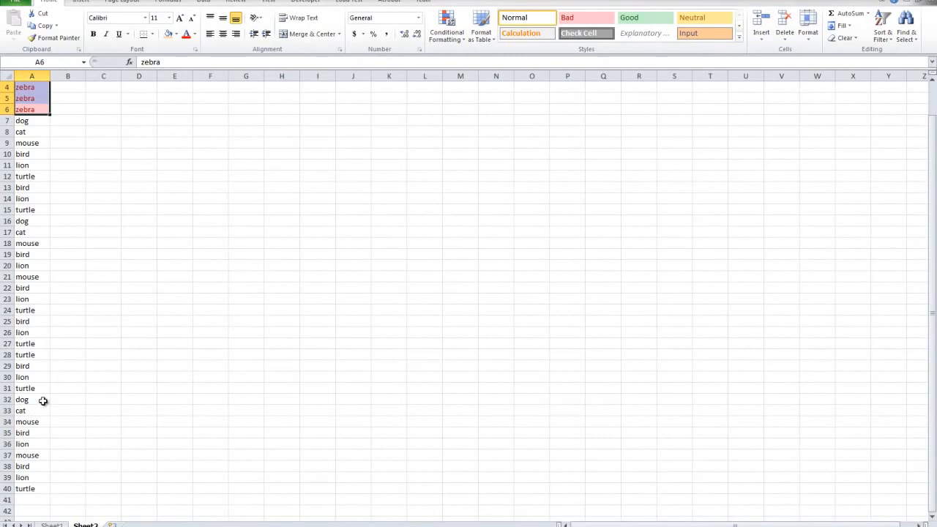
{"action": "scroll", "coordinate": [42, 404], "scroll_direction": "up", "scroll_amount": 1}
{"action": "scroll", "coordinate": [44, 404], "scroll_direction": "down", "scroll_amount": 2}
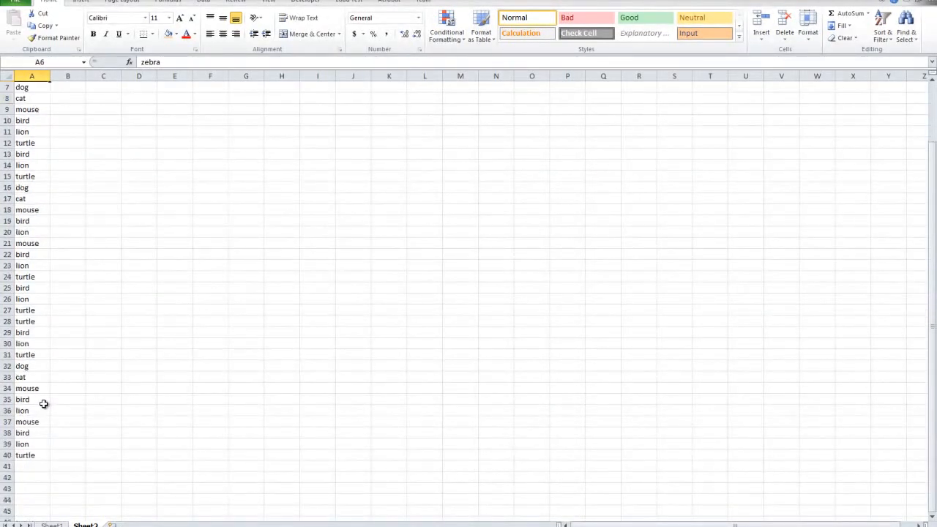
{"action": "scroll", "coordinate": [74, 431], "scroll_direction": "up", "scroll_amount": 2}
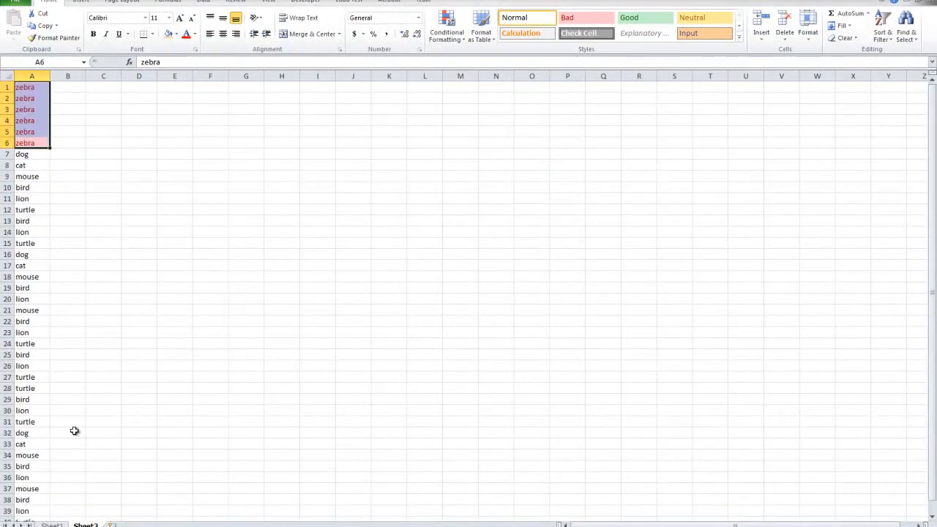
{"action": "scroll", "coordinate": [48, 186], "scroll_direction": "down", "scroll_amount": 1}
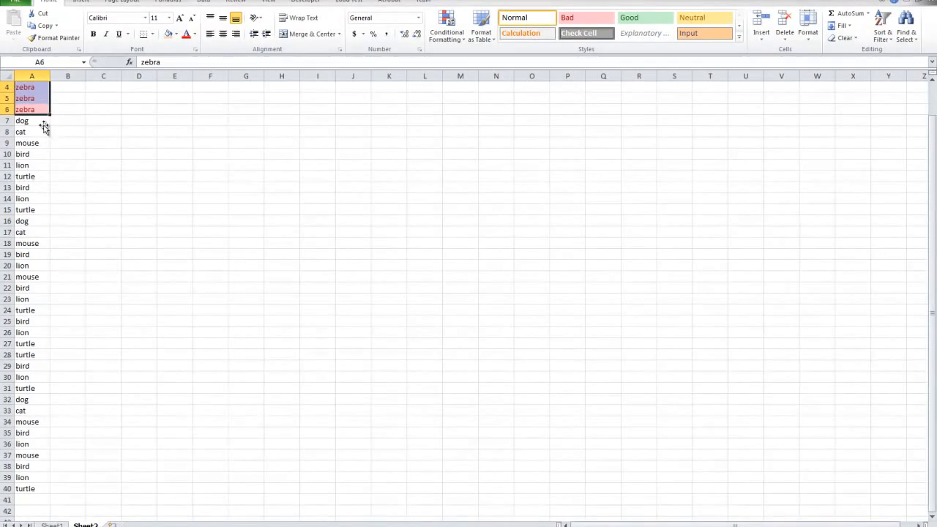
Remove the animal list from column A
{"action": "left_click", "coordinate": [38, 75]}
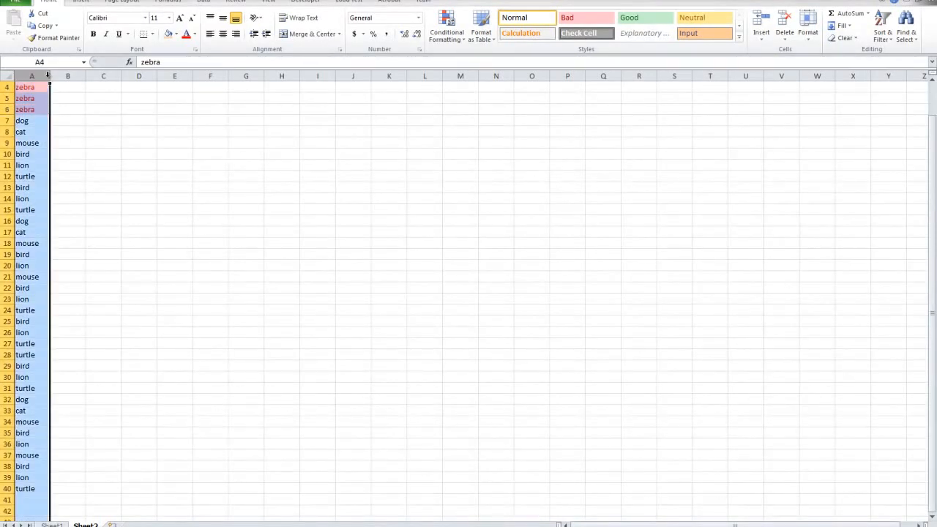
{"action": "right_click", "coordinate": [43, 74]}
{"action": "left_click", "coordinate": [83, 158]}
Switch to Sheet1 and make the "7) Basic Math" heading in row 16 bold
{"action": "left_click", "coordinate": [51, 525]}
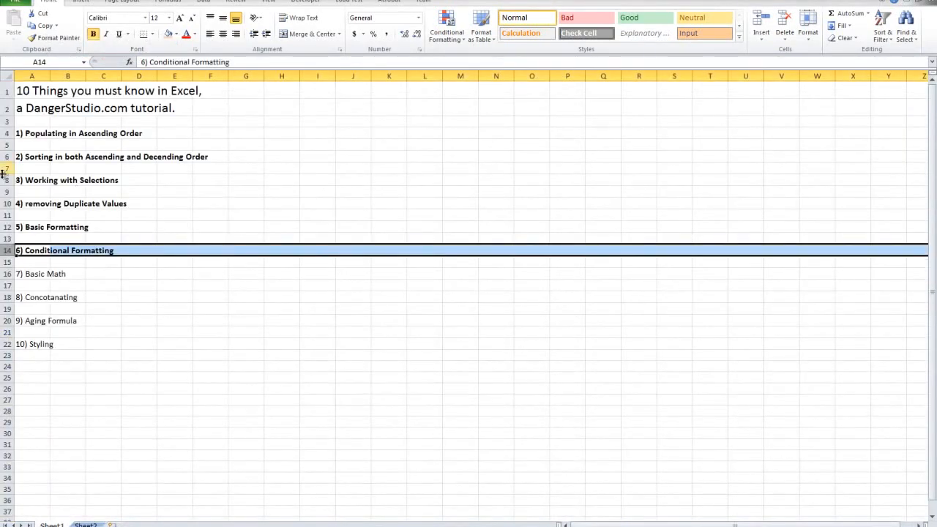
{"action": "left_click", "coordinate": [5, 273]}
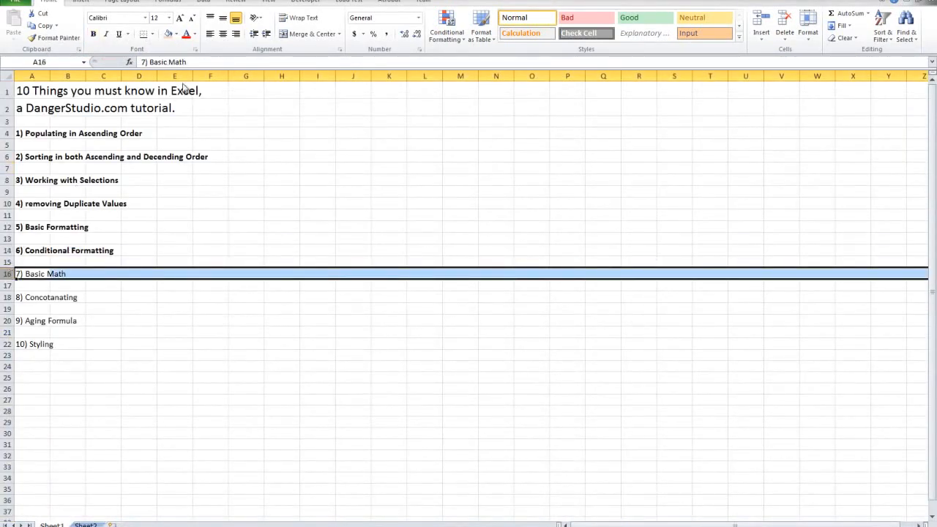
{"action": "left_click", "coordinate": [95, 35]}
{"action": "left_click", "coordinate": [91, 273]}
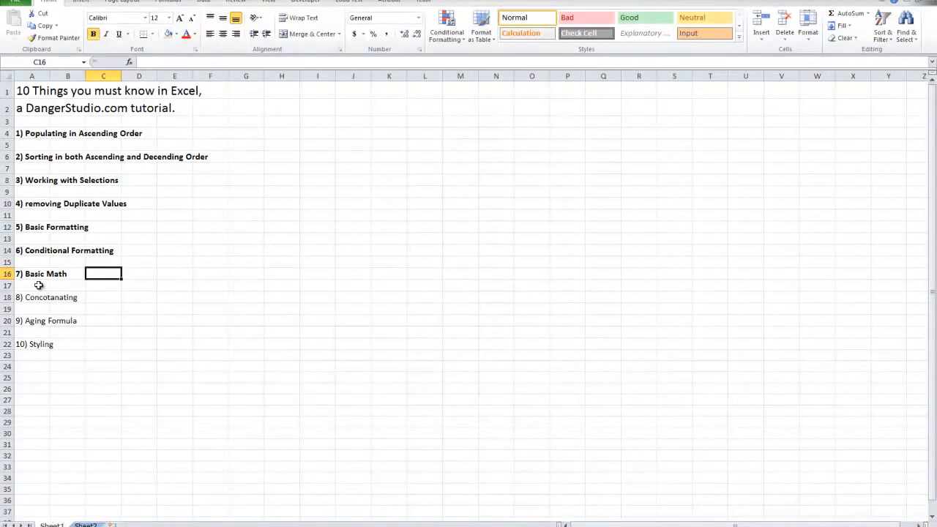
{"action": "left_click_drag", "start_coordinate": [23, 275], "coordinate": [77, 276]}
On Sheet2, enter 10 in A4 and 2 in A5
{"action": "left_click", "coordinate": [85, 525]}
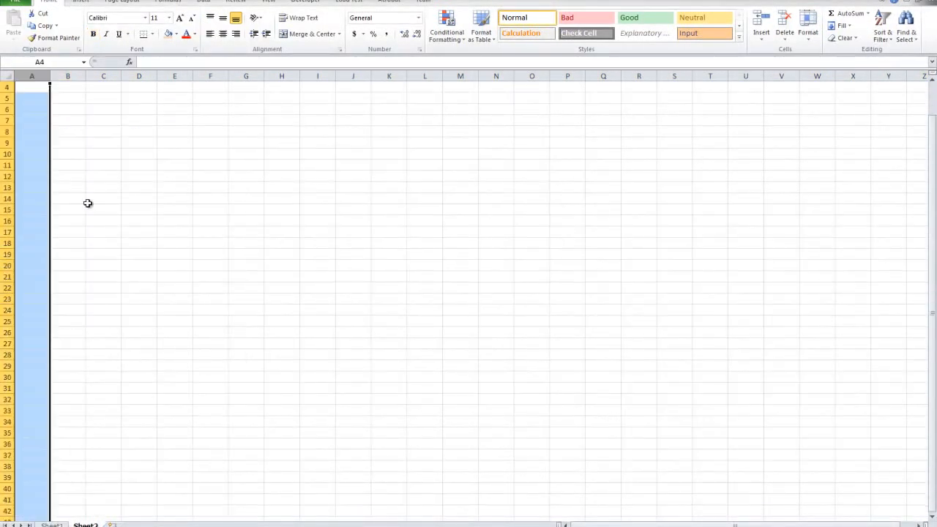
{"action": "left_click", "coordinate": [32, 76]}
{"action": "left_click", "coordinate": [32, 88]}
{"action": "type", "text": "10"}
{"action": "key", "text": "Return"}
{"action": "type", "text": "2"}
{"action": "key", "text": "Return"}
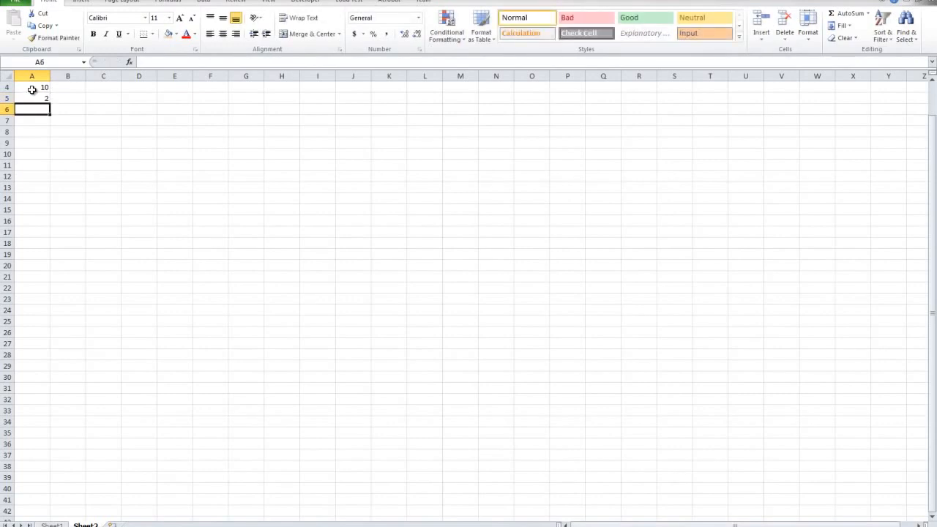
Divide the first number by the second in A6 with the formula =A4/A5
{"action": "left_click", "coordinate": [44, 88]}
{"action": "left_click", "coordinate": [44, 99]}
{"action": "left_click", "coordinate": [45, 109]}
{"action": "type", "text": "="}
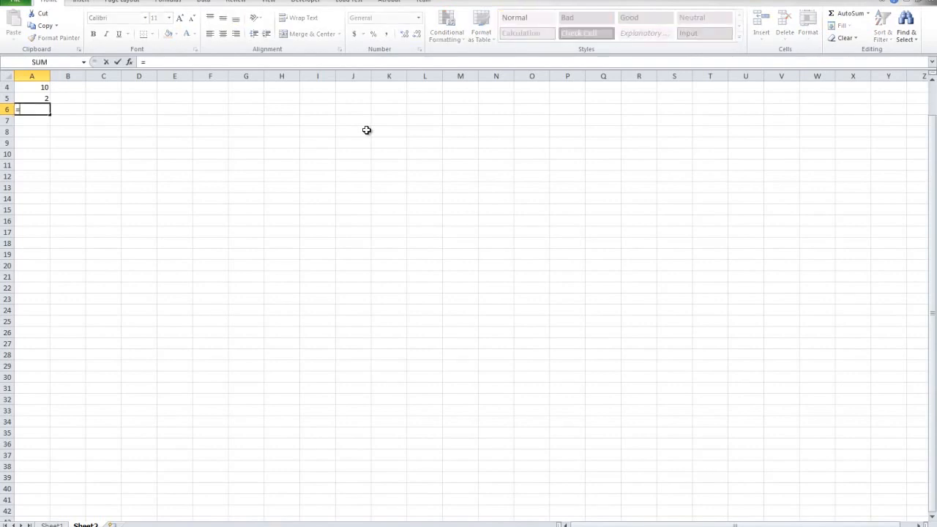
{"action": "type", "text": "A4/A5"}
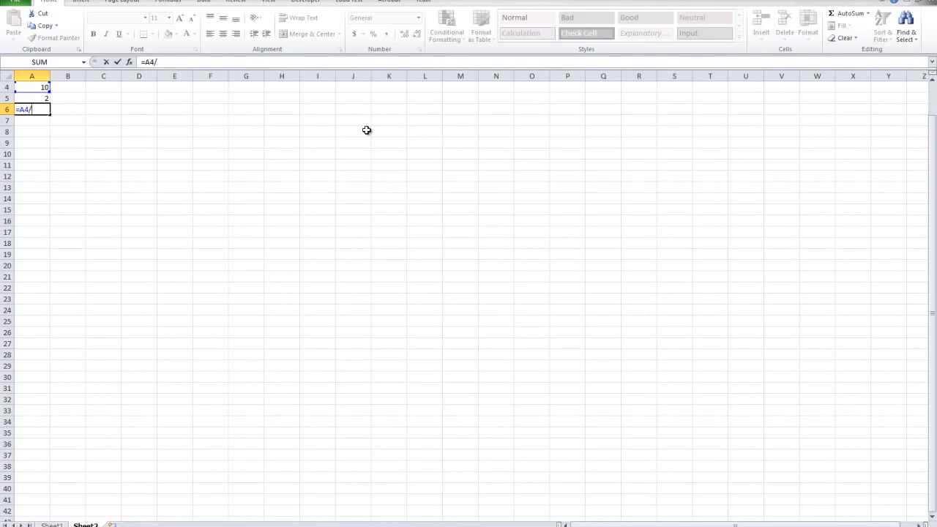
{"action": "type", "text": "A5"}
{"action": "key", "text": "Return"}
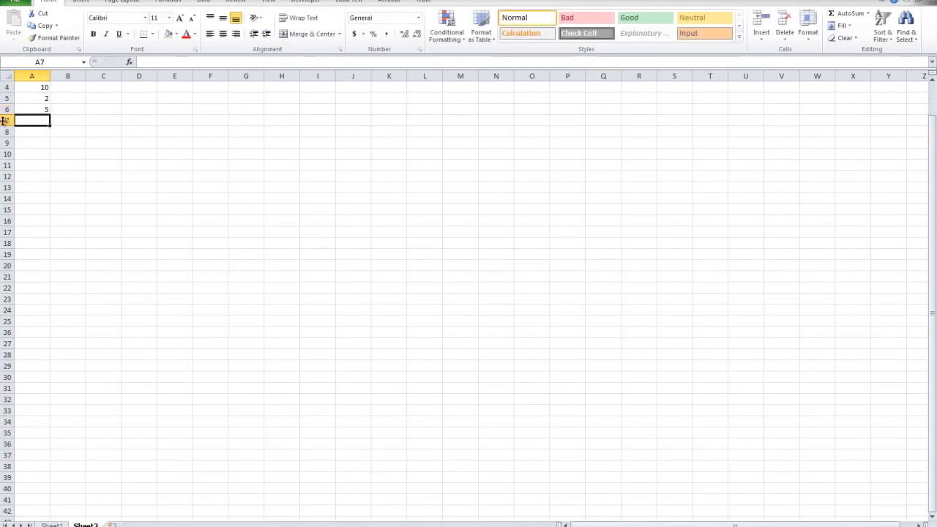
Check the division result in A6 against the number in A4
{"action": "left_click", "coordinate": [44, 107]}
{"action": "left_click", "coordinate": [45, 88]}
{"action": "left_click", "coordinate": [43, 107]}
{"action": "left_click_drag", "start_coordinate": [44, 108], "coordinate": [39, 132]}
{"action": "left_click", "coordinate": [54, 167]}
Try to total the numbers above in A7 with a formula beginning "=sum"
{"action": "left_click", "coordinate": [38, 142]}
{"action": "left_click", "coordinate": [39, 140]}
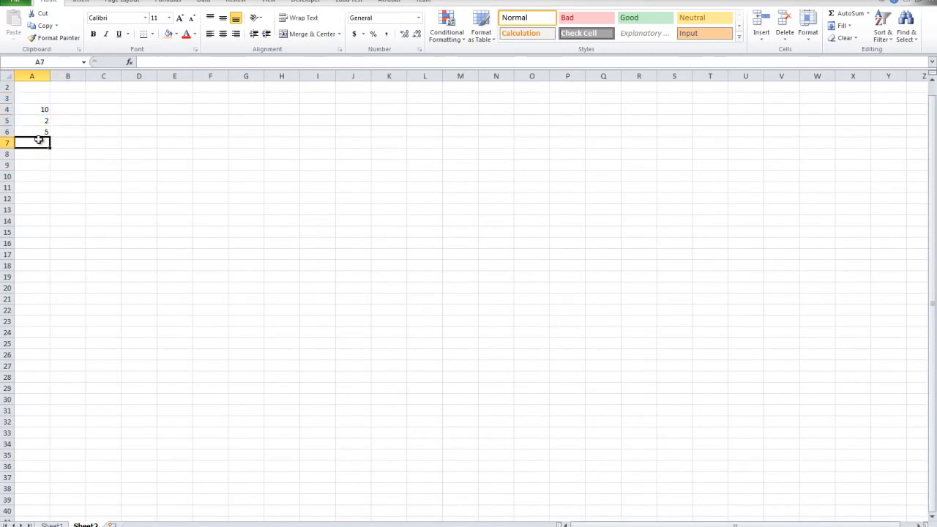
{"action": "type", "text": "=sum"}
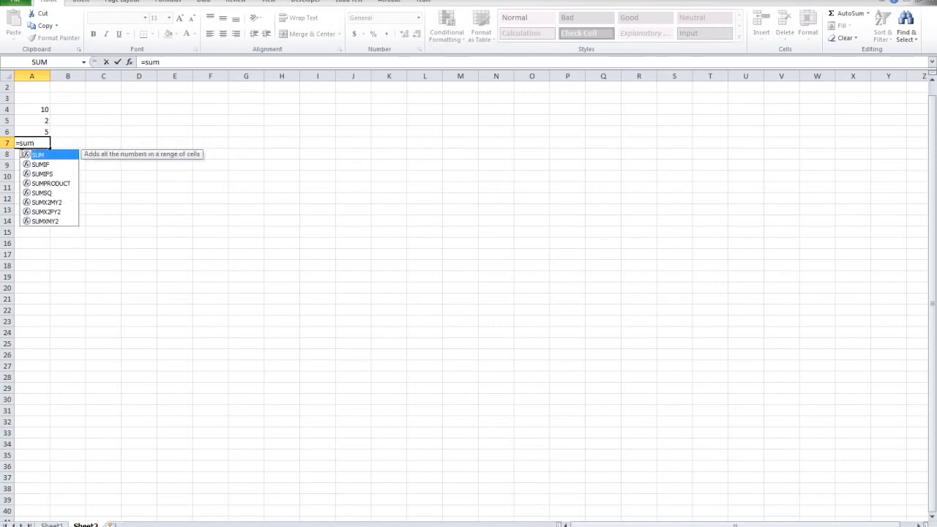
{"action": "left_click", "coordinate": [38, 114], "text": "shift"}
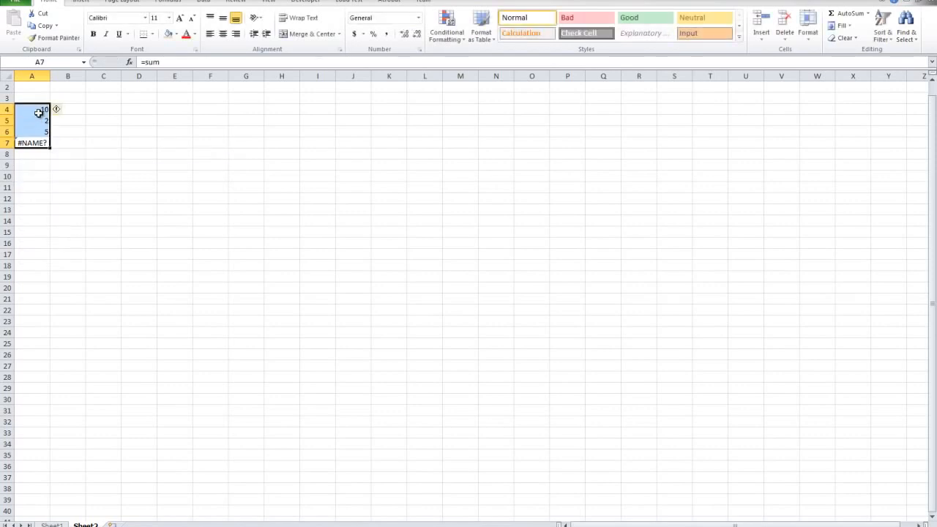
Replace the formula in A7 with =SUM(A4:A6) and check it
{"action": "left_click", "coordinate": [38, 142]}
{"action": "double_click", "coordinate": [44, 142]}
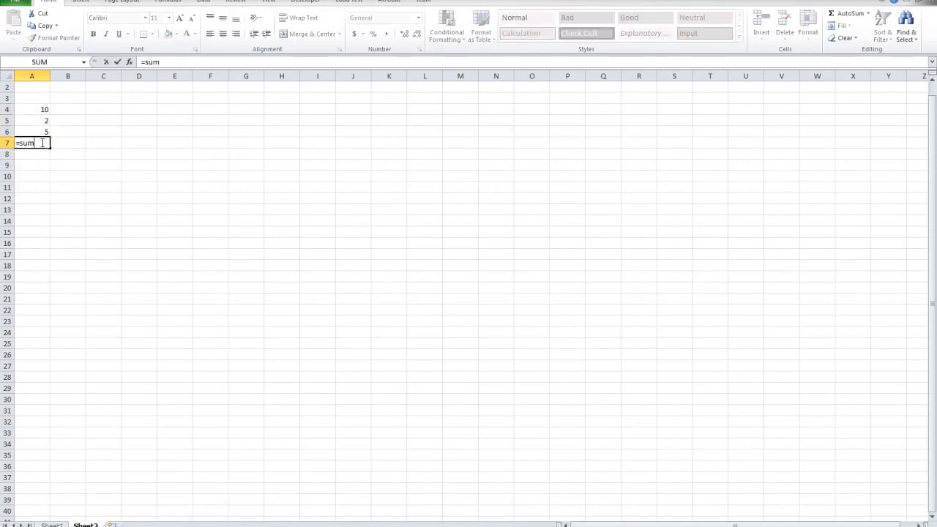
{"action": "key", "text": "BackSpace"}
{"action": "key", "text": "BackSpace"}
{"action": "key", "text": "BackSpace"}
{"action": "type", "text": "SUM"}
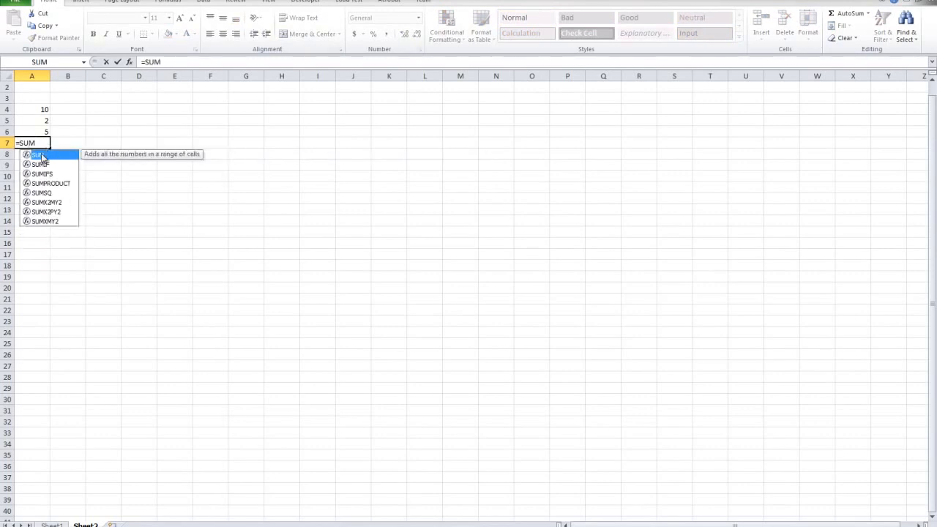
{"action": "double_click", "coordinate": [44, 153]}
{"action": "left_click", "coordinate": [42, 110]}
{"action": "left_click_drag", "start_coordinate": [43, 131], "coordinate": [43, 133]}
{"action": "key", "text": "Return"}
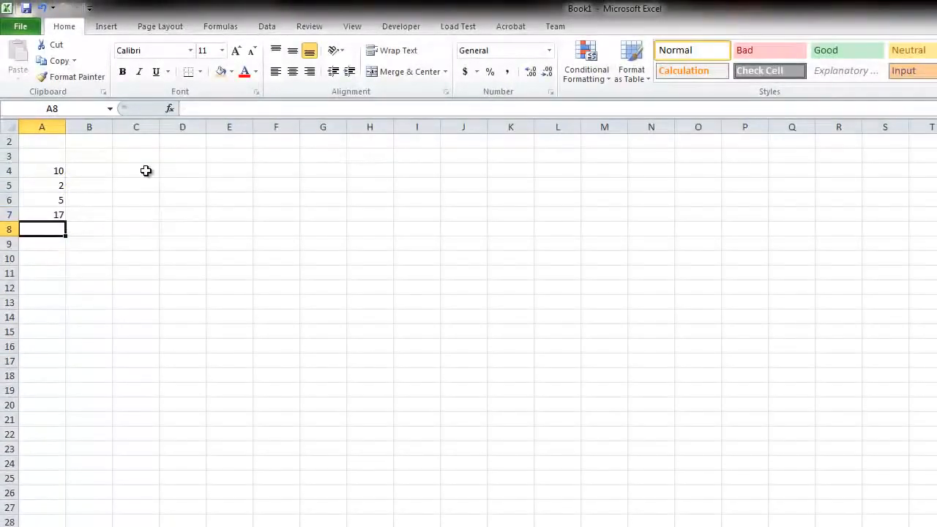
{"action": "left_click", "coordinate": [48, 217]}
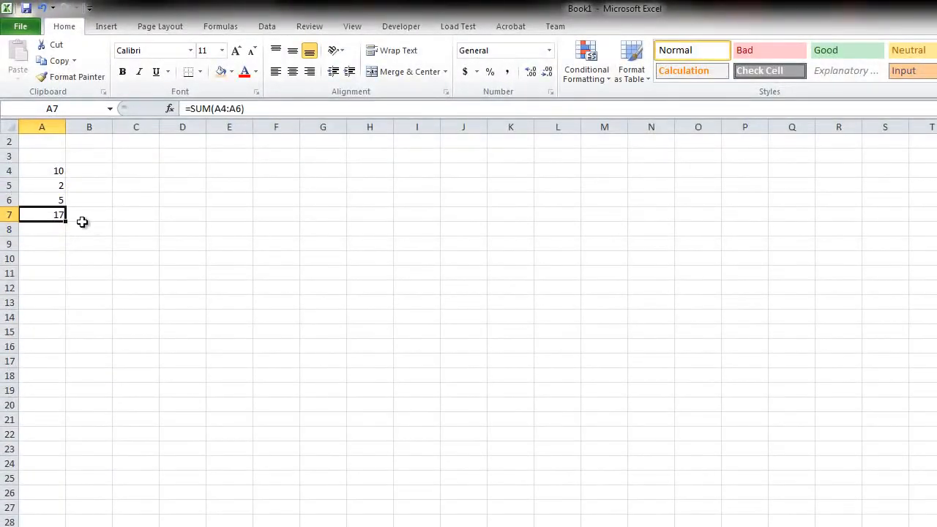
Clear the numbers and formulas from A4:A7
{"action": "left_click_drag", "start_coordinate": [57, 212], "coordinate": [44, 174]}
{"action": "key", "text": "Delete"}
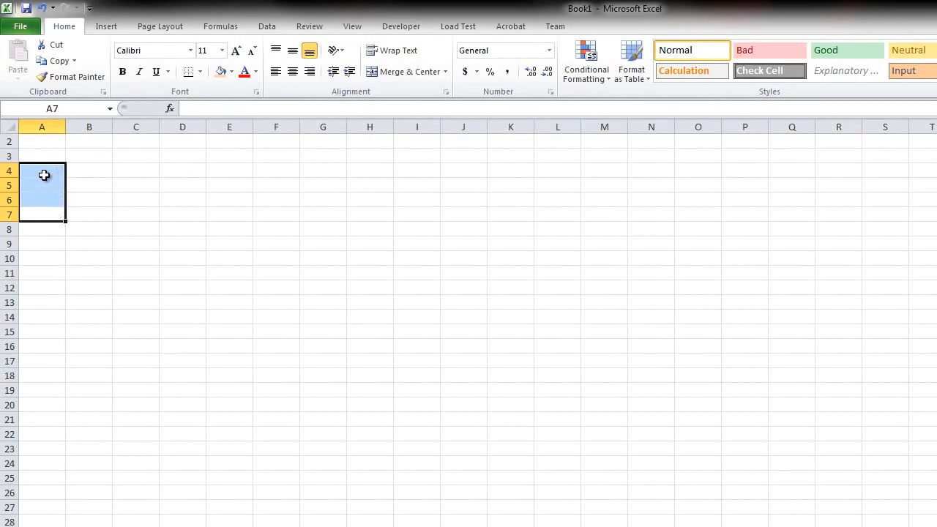
{"action": "left_click", "coordinate": [136, 227]}
Browse the function suggestions for "=m" in A4 and discard the entry
{"action": "left_click", "coordinate": [29, 167]}
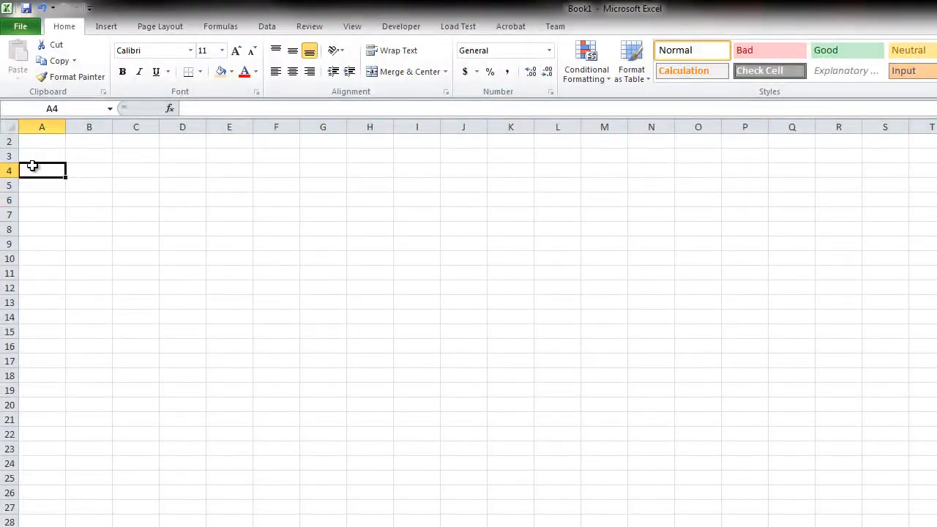
{"action": "type", "text": "="}
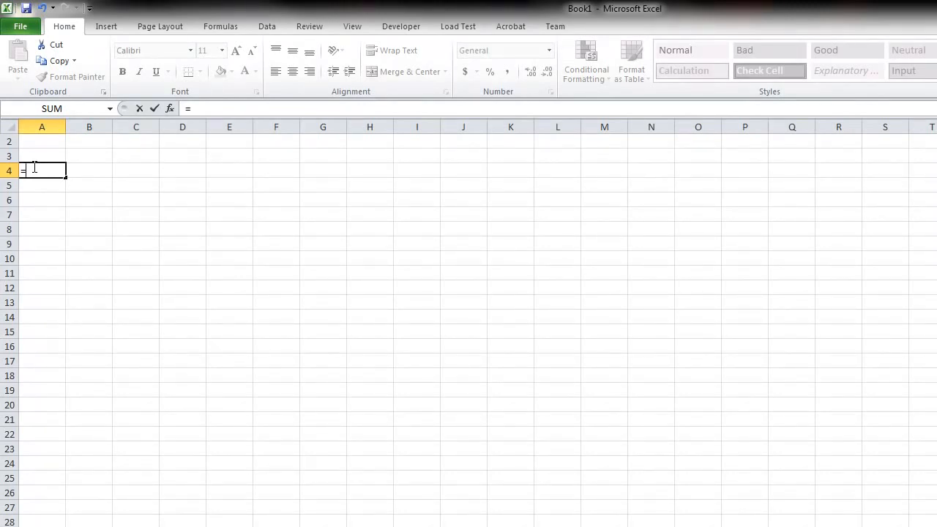
{"action": "type", "text": "m"}
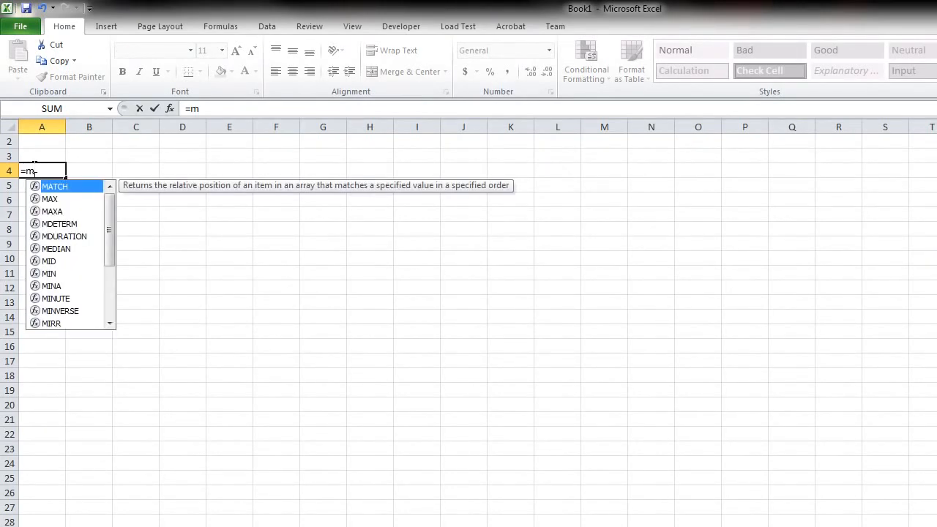
{"action": "key", "text": "Down"}
{"action": "key", "text": "Down"}
{"action": "key", "text": "Down"}
{"action": "key", "text": "Down"}
{"action": "key", "text": "Down"}
{"action": "key", "text": "Escape"}
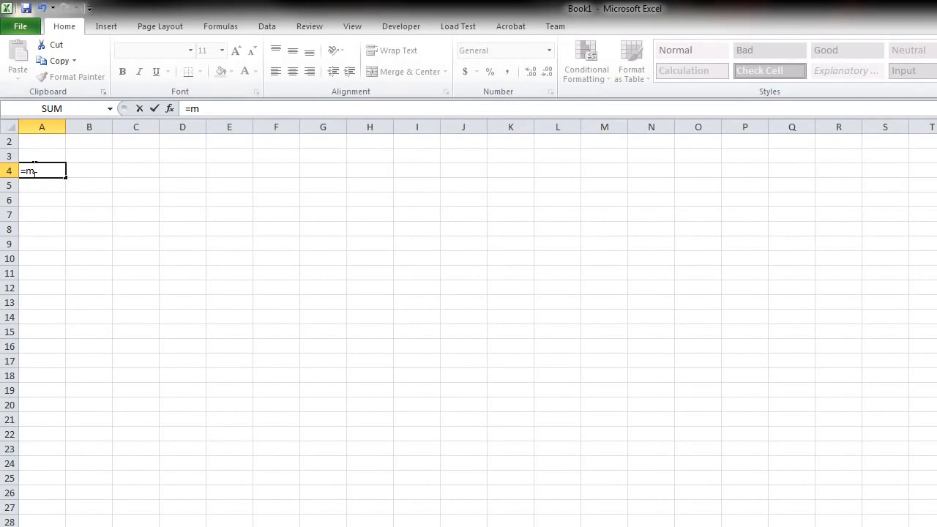
{"action": "key", "text": "Escape"}
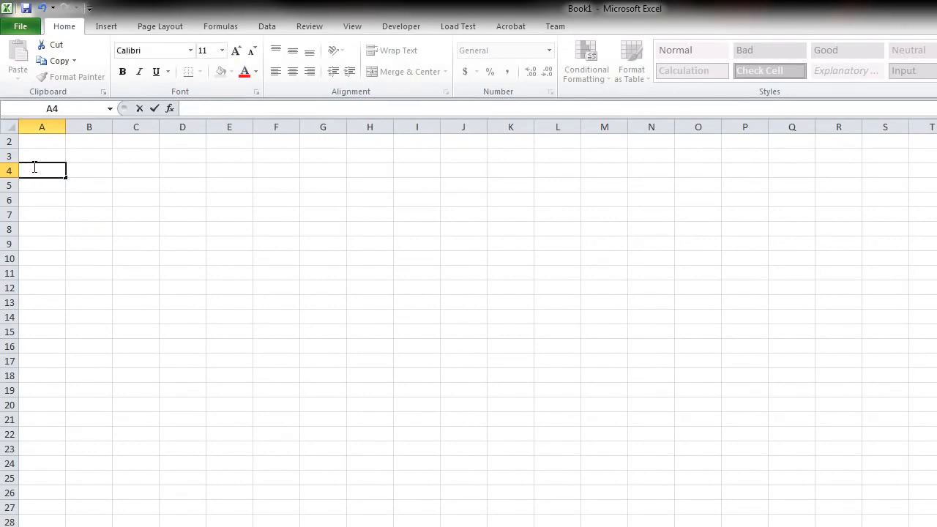
Examine the Financial, Logical, Text and Math & Trig function lists in the function library, including the full Math & Trig list
{"action": "left_click_drag", "start_coordinate": [41, 156], "coordinate": [41, 146]}
{"action": "left_click", "coordinate": [46, 140]}
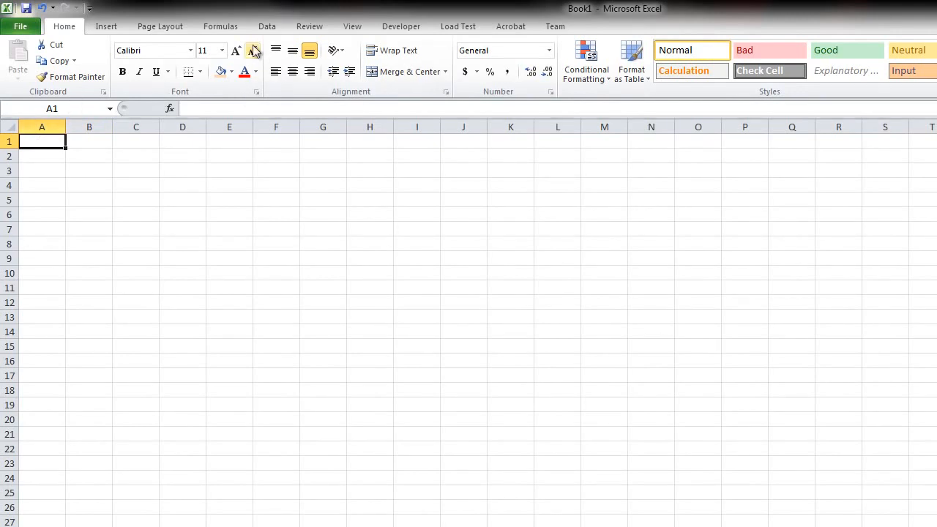
{"action": "left_click", "coordinate": [204, 31]}
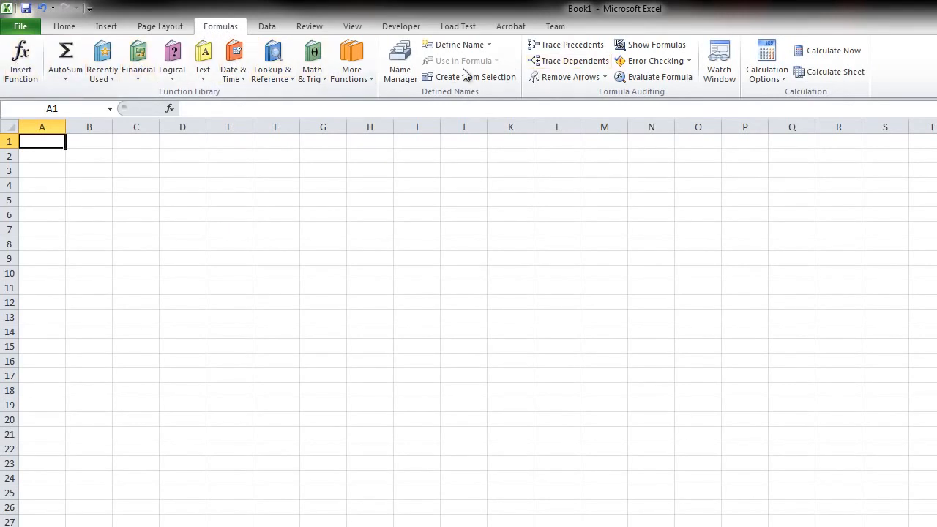
{"action": "left_click", "coordinate": [128, 75]}
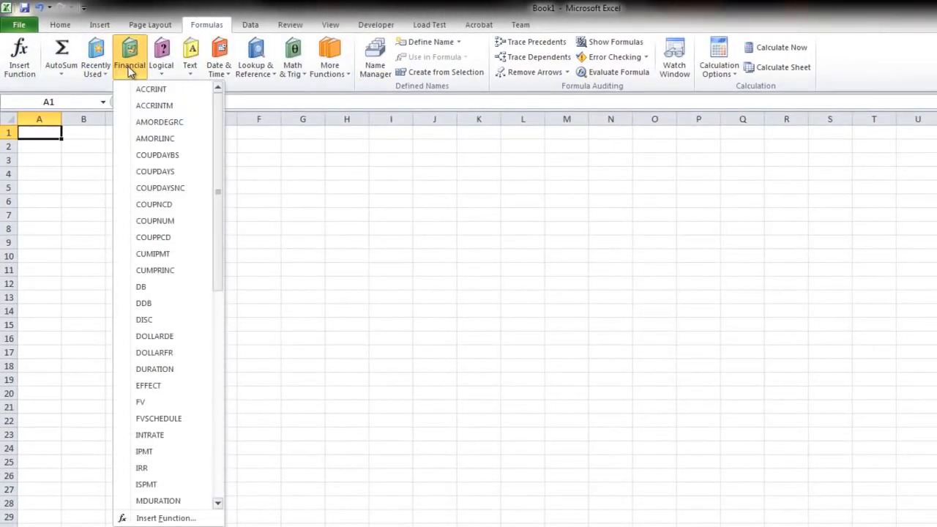
{"action": "left_click", "coordinate": [164, 71]}
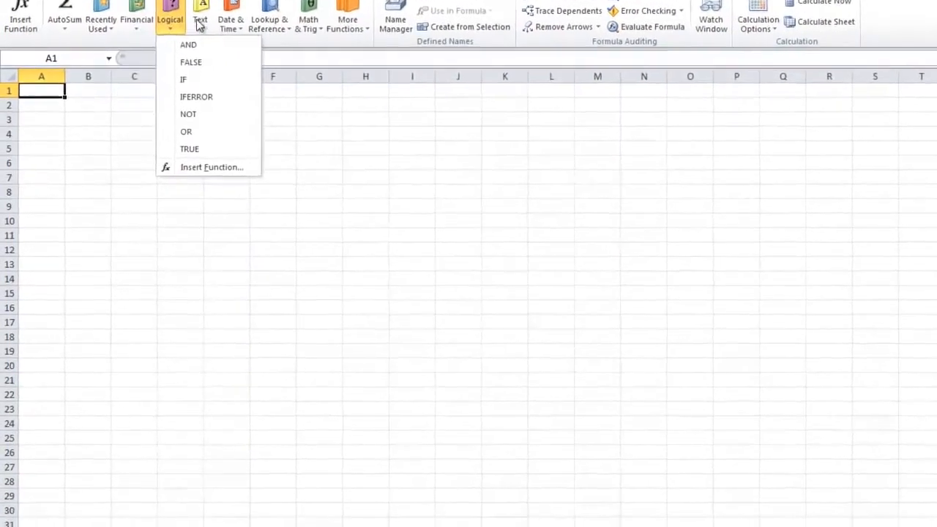
{"action": "left_click", "coordinate": [199, 24]}
{"action": "left_click", "coordinate": [310, 25]}
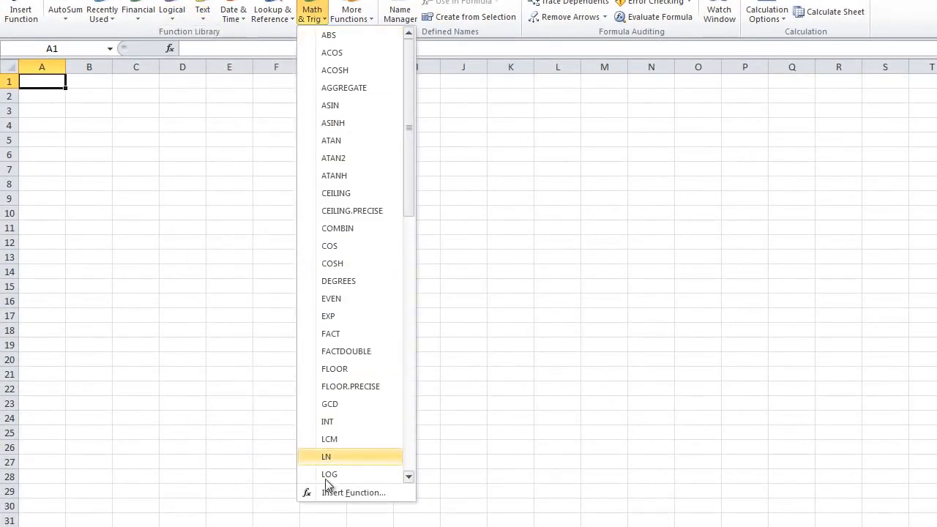
{"action": "scroll", "coordinate": [335, 448], "scroll_direction": "down", "scroll_amount": 12}
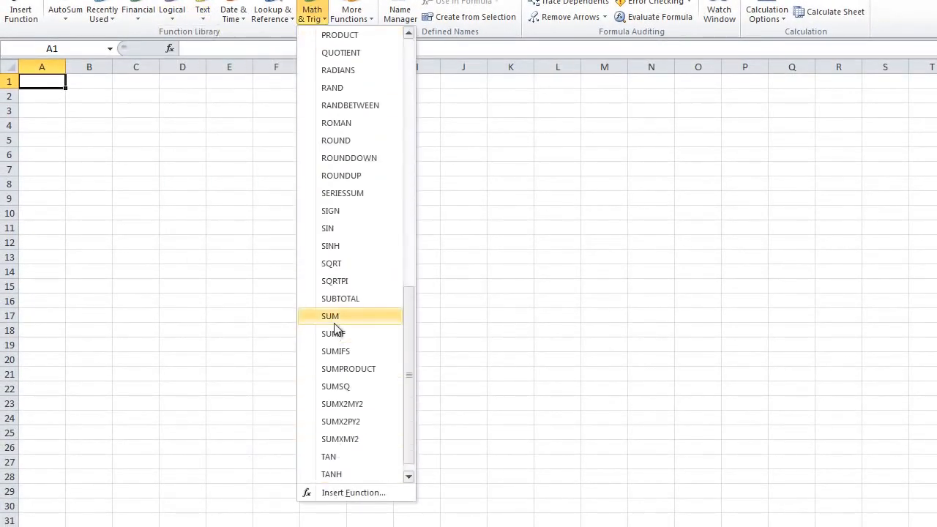
{"action": "scroll", "coordinate": [334, 316], "scroll_direction": "up", "scroll_amount": 5}
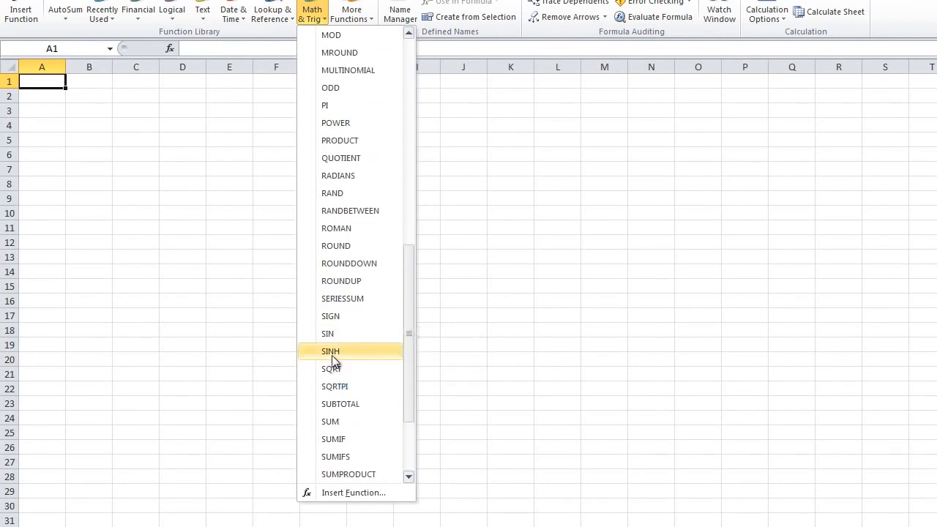
{"action": "scroll", "coordinate": [333, 348], "scroll_direction": "up", "scroll_amount": 7}
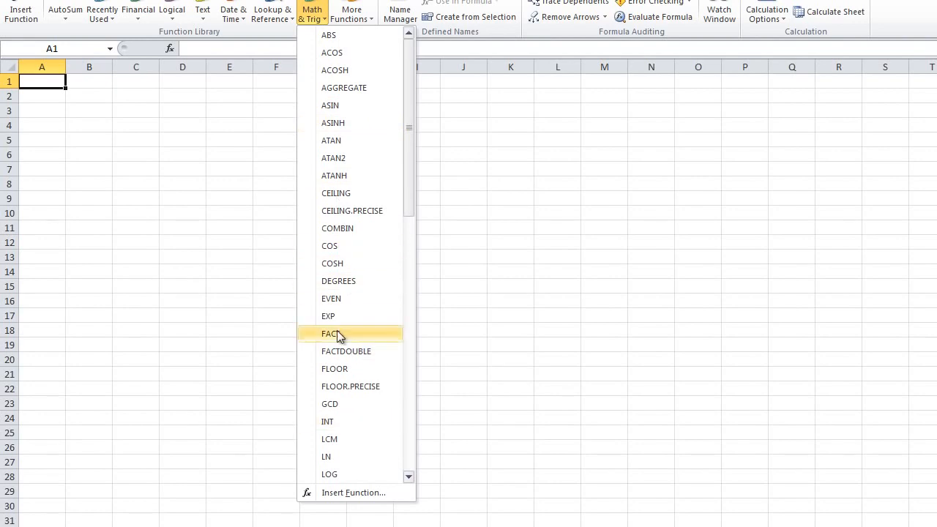
{"action": "scroll", "coordinate": [335, 317], "scroll_direction": "down", "scroll_amount": 12}
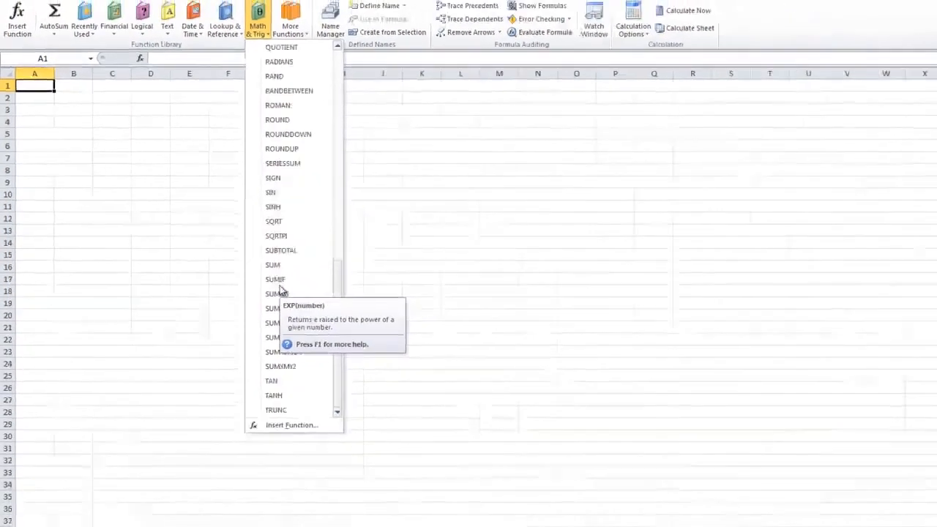
{"action": "left_click", "coordinate": [65, 146]}
{"action": "left_click", "coordinate": [65, 145]}
{"action": "left_click", "coordinate": [25, 98]}
{"action": "left_click", "coordinate": [30, 90]}
{"action": "type", "text": "="}
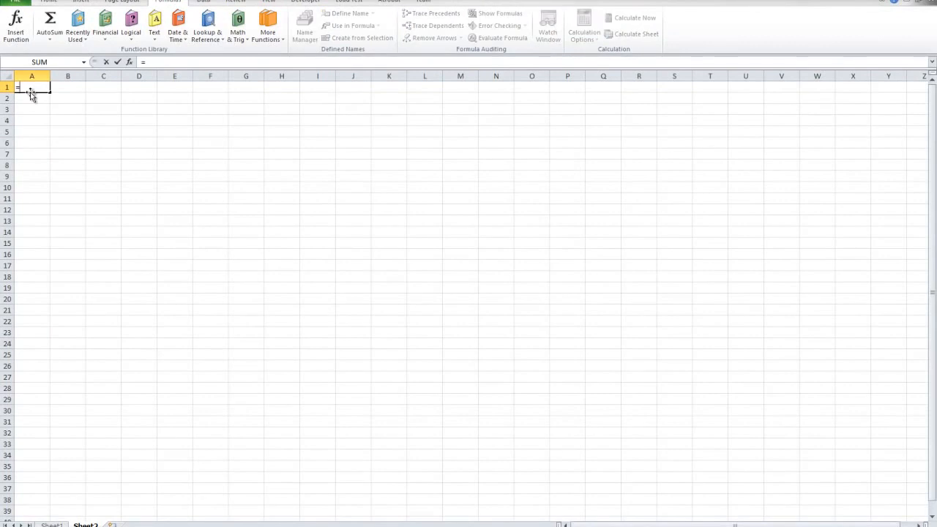
{"action": "key", "text": "Escape"}
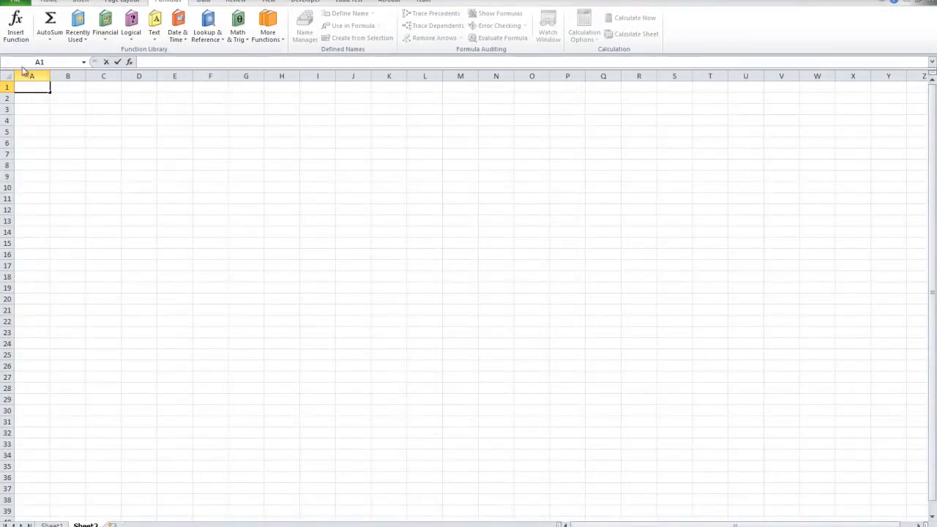
{"action": "left_click", "coordinate": [33, 108]}
{"action": "left_click", "coordinate": [151, 305]}
{"action": "left_click", "coordinate": [38, 132]}
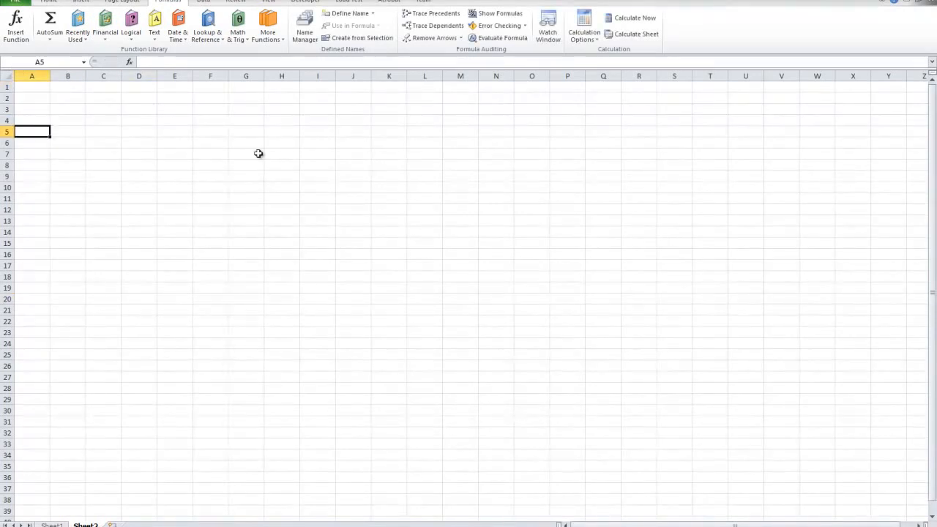
Make row 18, "8) Concotanating", bold in the topic list on Sheet1
{"action": "left_click", "coordinate": [62, 3]}
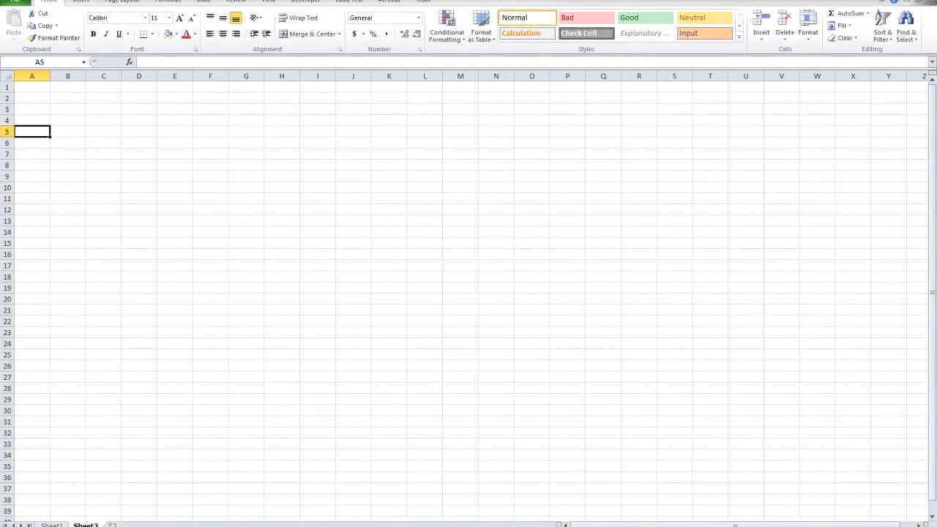
{"action": "left_click", "coordinate": [56, 523]}
{"action": "left_click", "coordinate": [7, 297]}
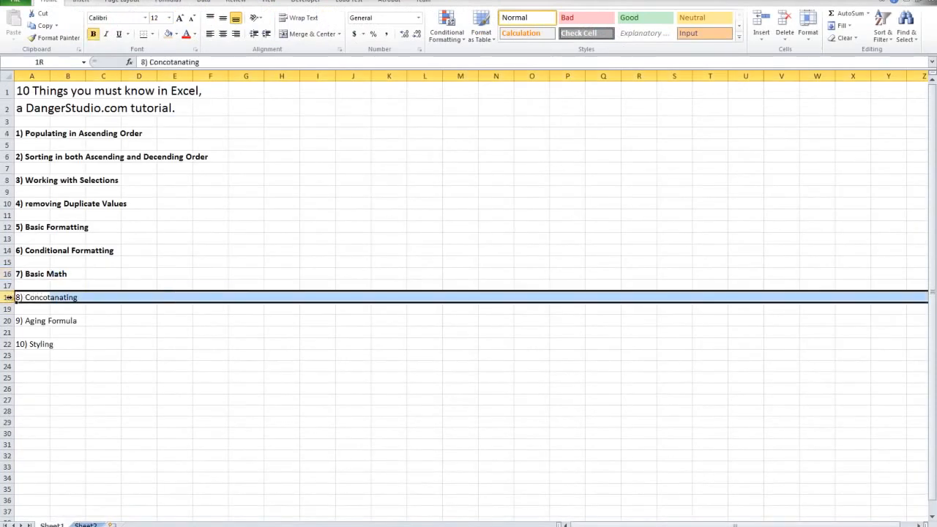
{"action": "left_click", "coordinate": [94, 35]}
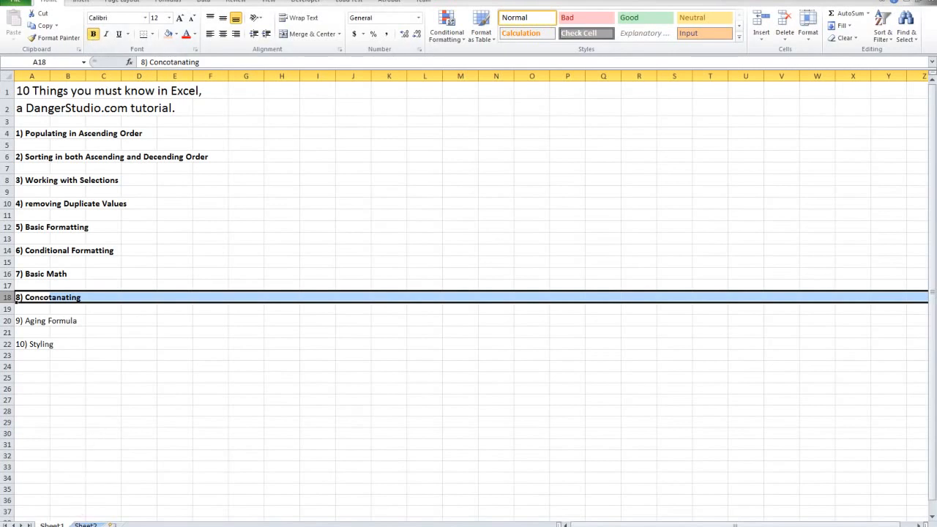
Enter the area code 718 in A1 of Sheet2 and fill it down to A10
{"action": "left_click", "coordinate": [86, 525]}
{"action": "left_click", "coordinate": [27, 87]}
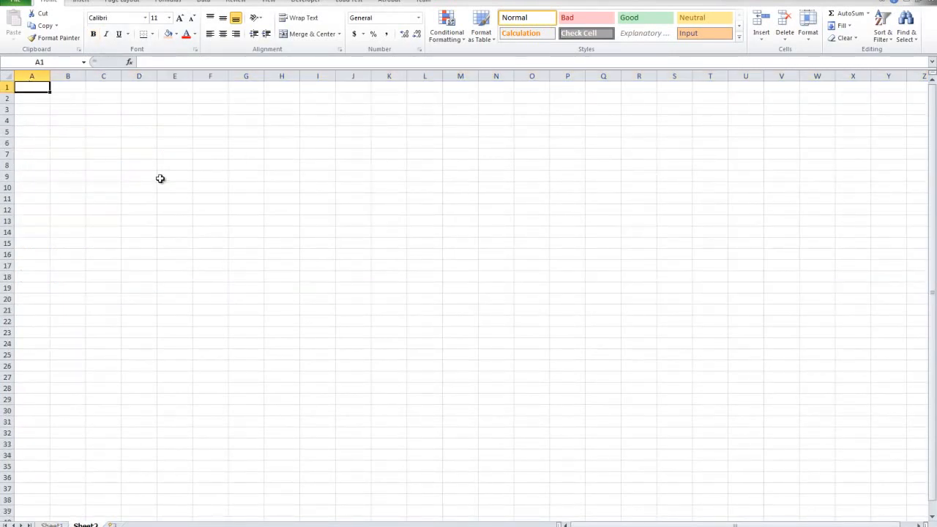
{"action": "type", "text": "718"}
{"action": "key", "text": "ctrl+Return"}
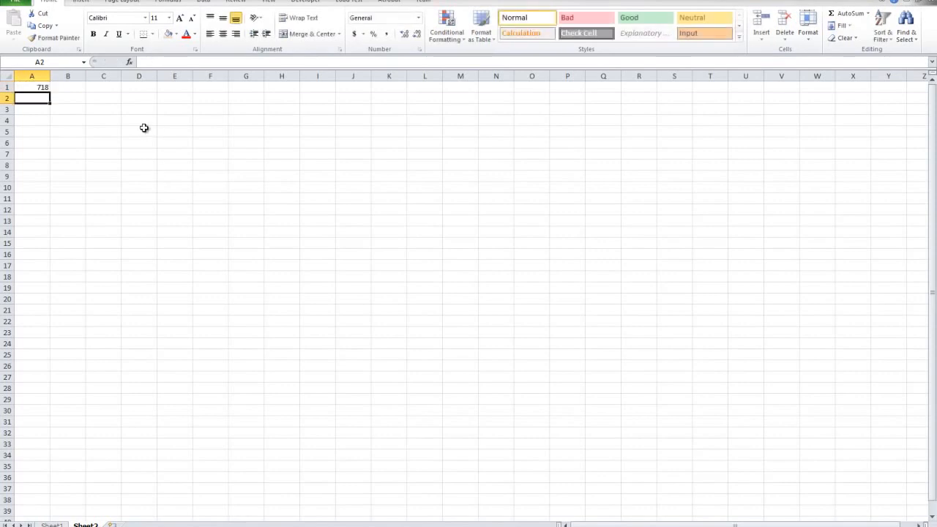
{"action": "left_click_drag", "start_coordinate": [49, 91], "coordinate": [50, 193]}
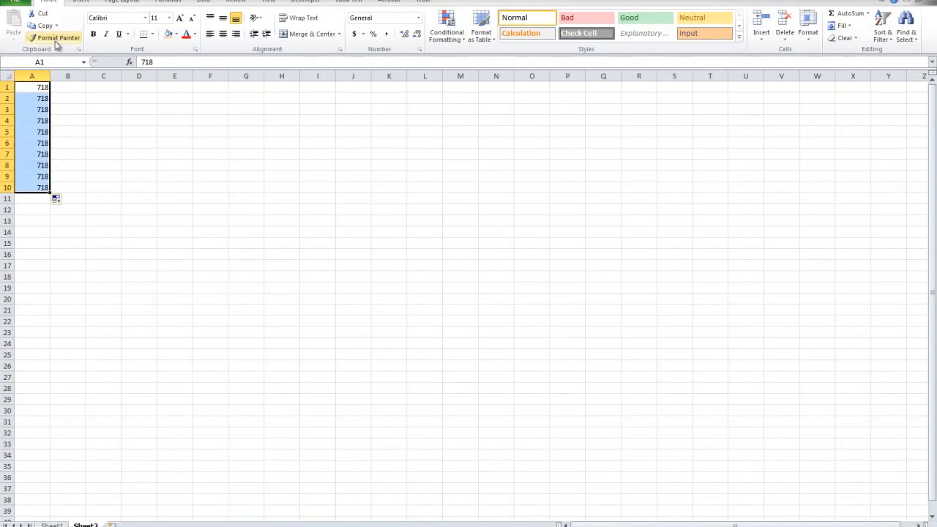
Enter a seven-digit phone number in B1 and fill it down as an ascending series to B10
{"action": "left_click", "coordinate": [73, 89]}
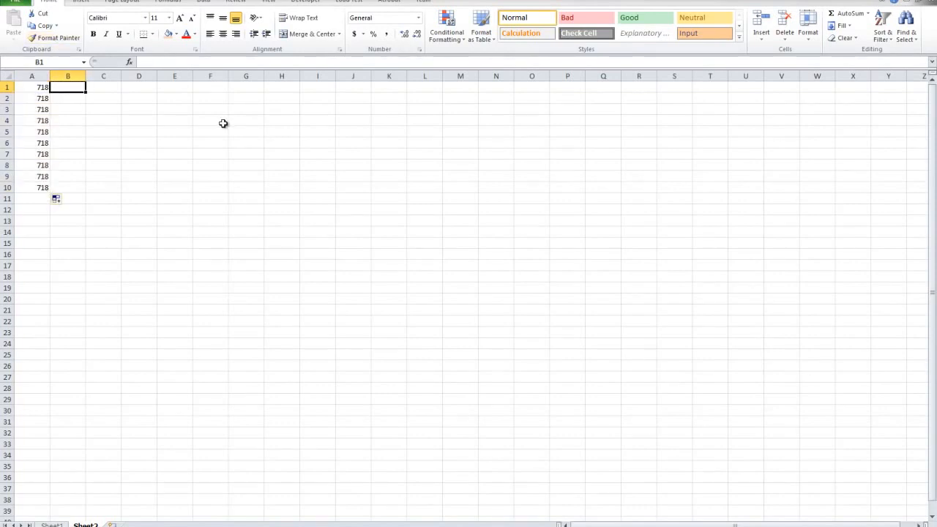
{"action": "type", "text": "555-5555"}
{"action": "key", "text": "Return"}
{"action": "left_click", "coordinate": [83, 90]}
{"action": "left_click_drag", "start_coordinate": [88, 92], "coordinate": [84, 192]}
{"action": "left_click", "coordinate": [78, 210]}
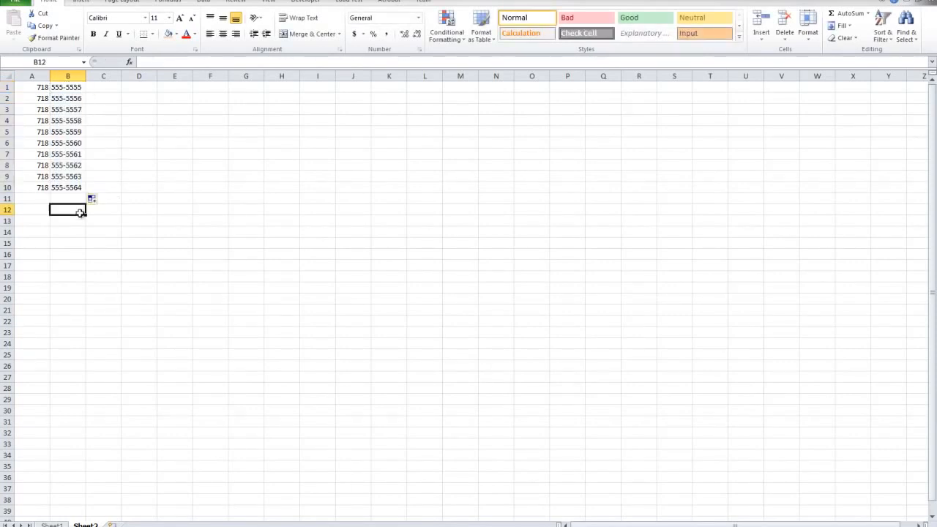
Left-align the area codes in column A
{"action": "left_click", "coordinate": [32, 76]}
{"action": "left_click", "coordinate": [210, 33]}
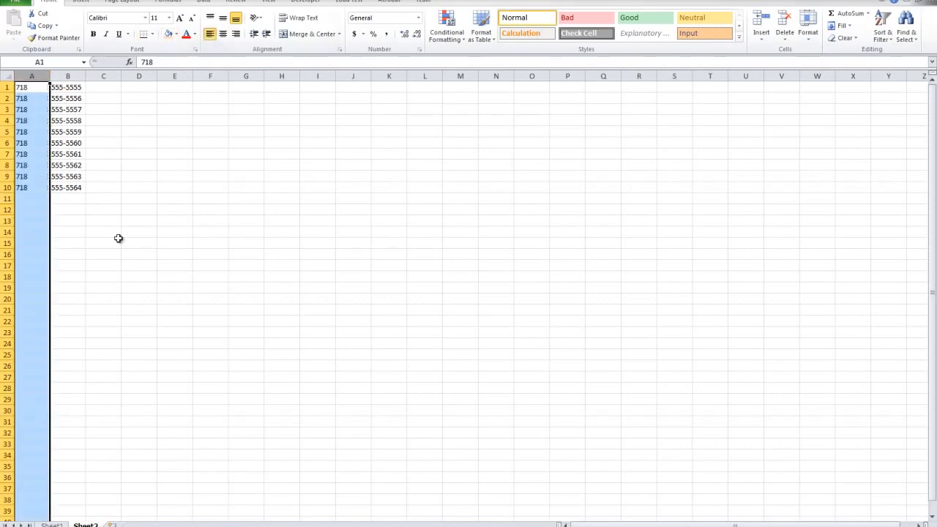
{"action": "left_click", "coordinate": [118, 242]}
{"action": "left_click", "coordinate": [44, 88]}
{"action": "left_click", "coordinate": [59, 89]}
{"action": "left_click", "coordinate": [46, 100]}
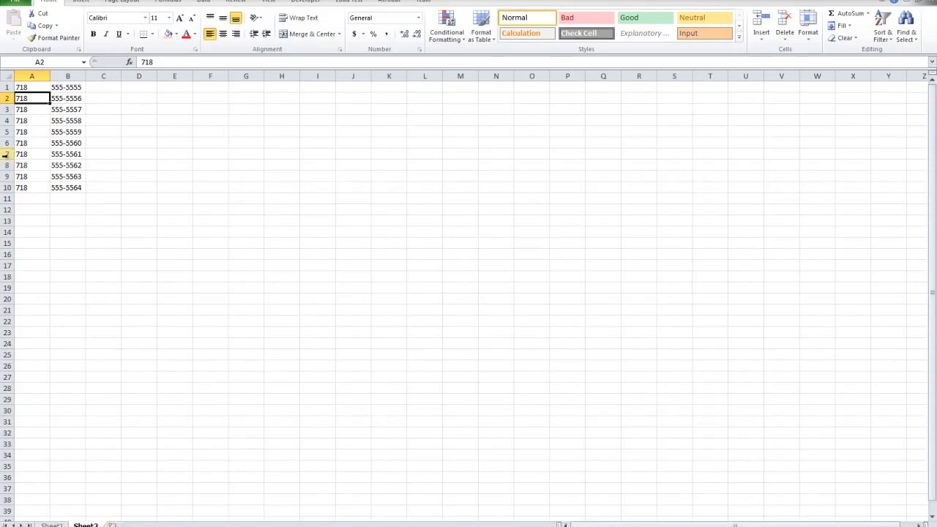
{"action": "left_click", "coordinate": [187, 143]}
{"action": "left_click", "coordinate": [95, 257]}
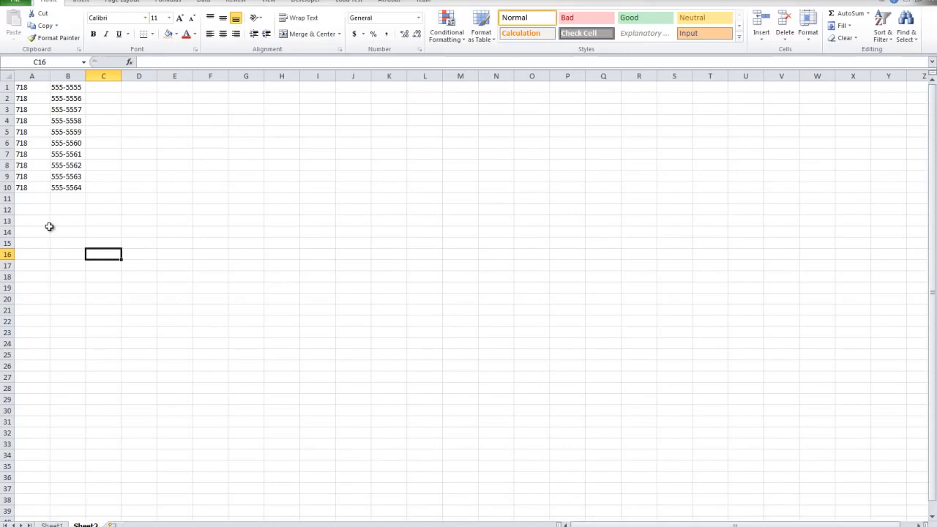
{"action": "left_click", "coordinate": [51, 224]}
{"action": "left_click_drag", "start_coordinate": [73, 186], "coordinate": [67, 89]}
{"action": "left_click", "coordinate": [53, 142]}
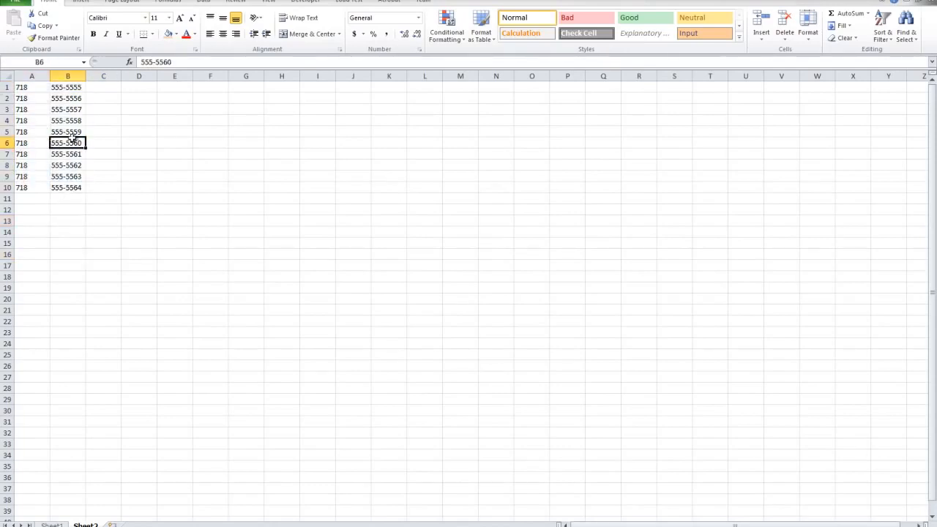
{"action": "left_click", "coordinate": [116, 111]}
{"action": "left_click", "coordinate": [91, 85]}
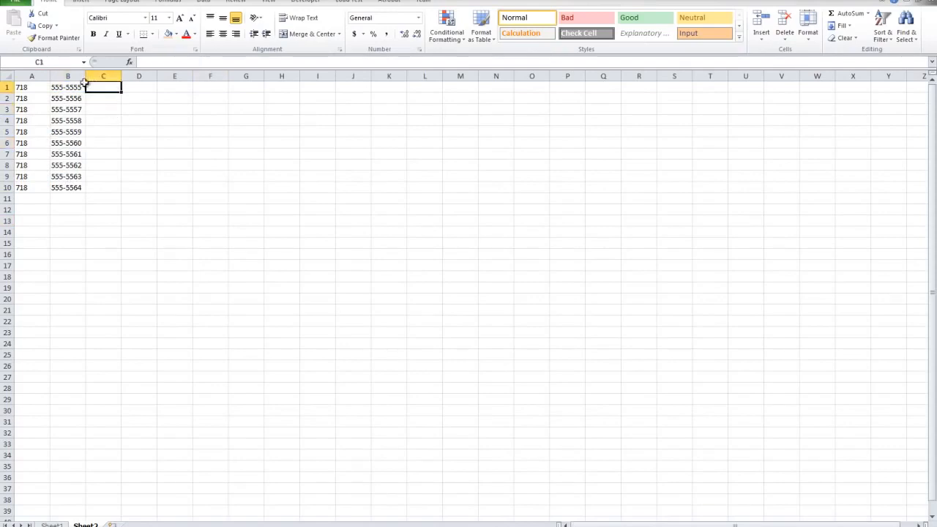
{"action": "left_click", "coordinate": [24, 87]}
{"action": "left_click", "coordinate": [71, 86]}
Enter the formula =CONCATENATE(A1,B1) in C1 to join the area code and phone number
{"action": "left_click", "coordinate": [101, 86]}
{"action": "type", "text": "=con"}
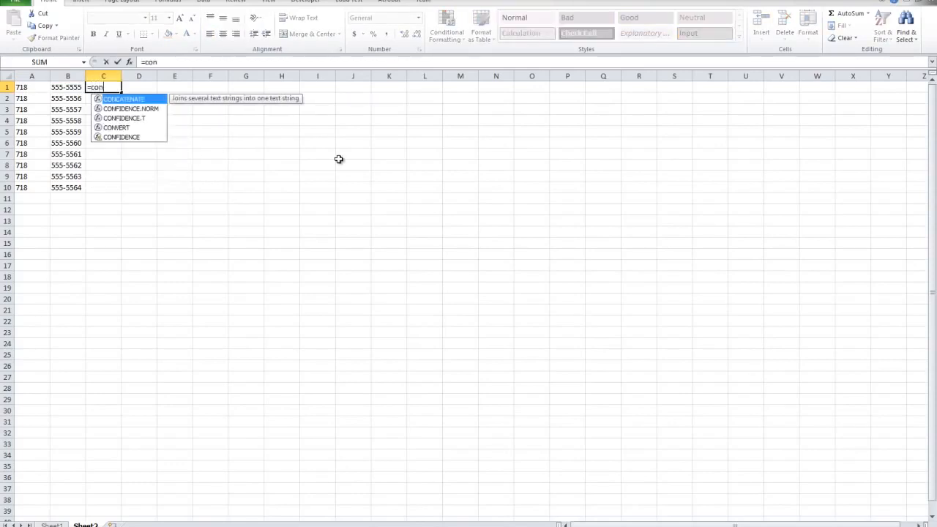
{"action": "double_click", "coordinate": [118, 100]}
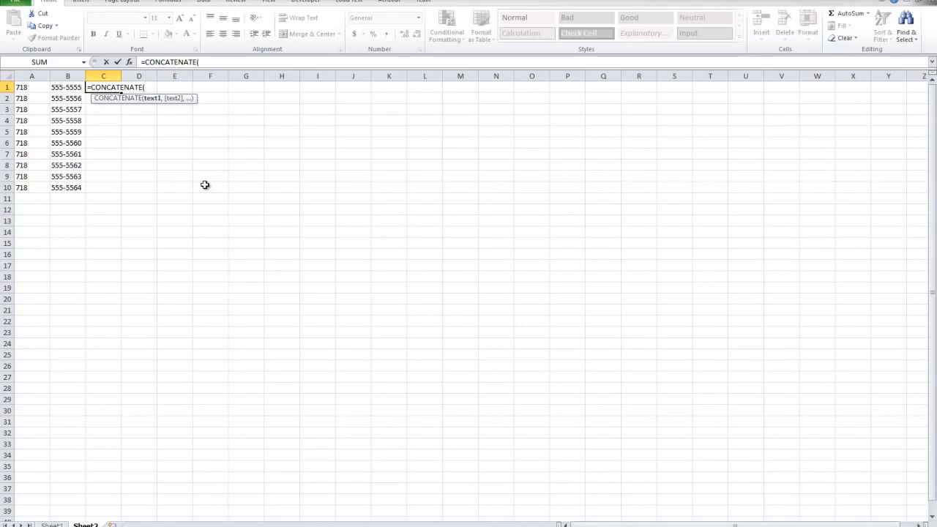
{"action": "type", "text": "A1,"}
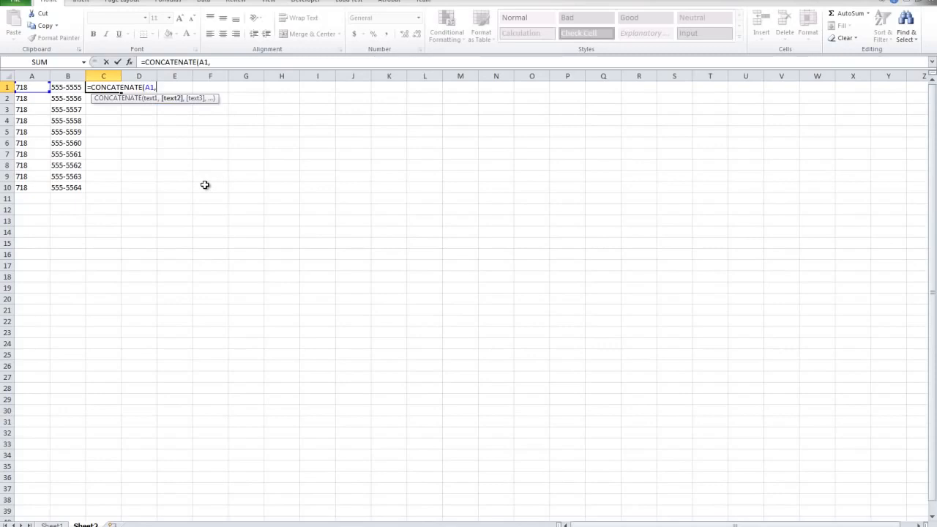
{"action": "type", "text": "B1"}
{"action": "key", "text": "Return"}
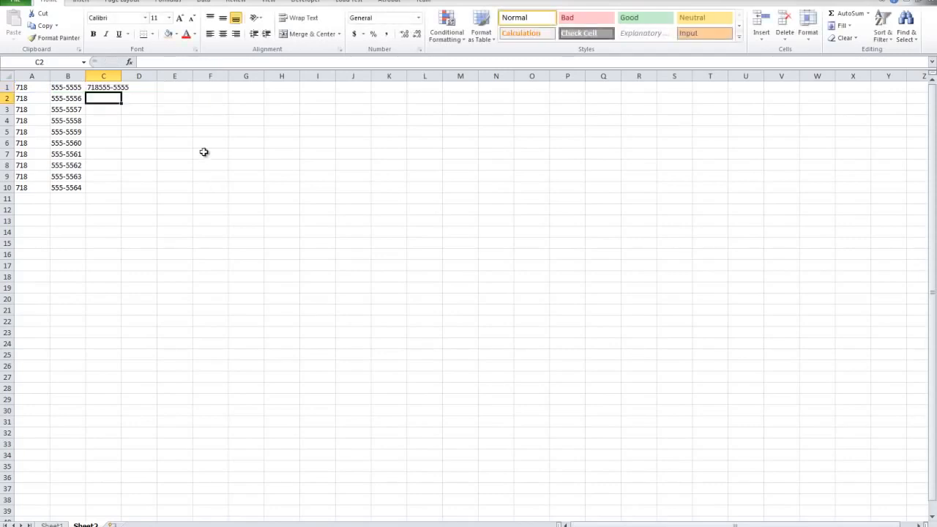
Fill the CONCATENATE formula from C1 down to C10
{"action": "left_click", "coordinate": [111, 87]}
{"action": "left_click_drag", "start_coordinate": [122, 91], "coordinate": [121, 194]}
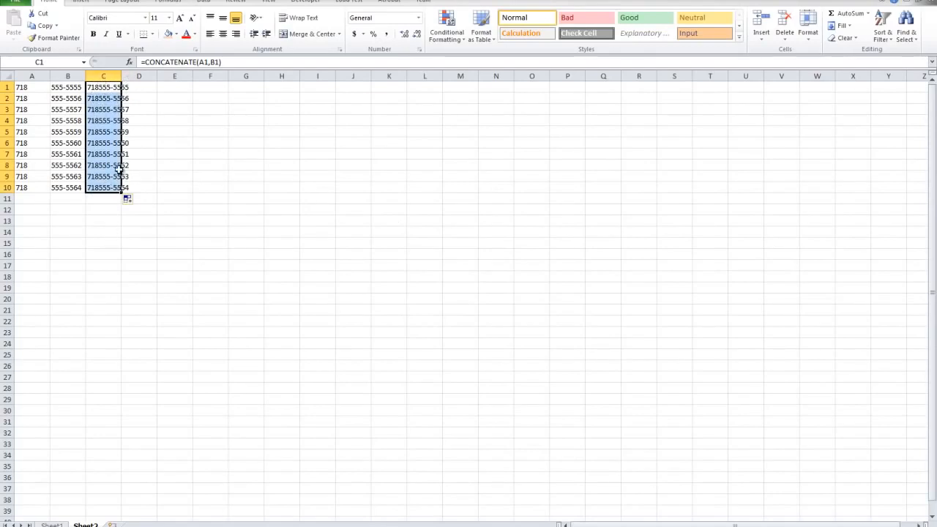
{"action": "left_click", "coordinate": [166, 135]}
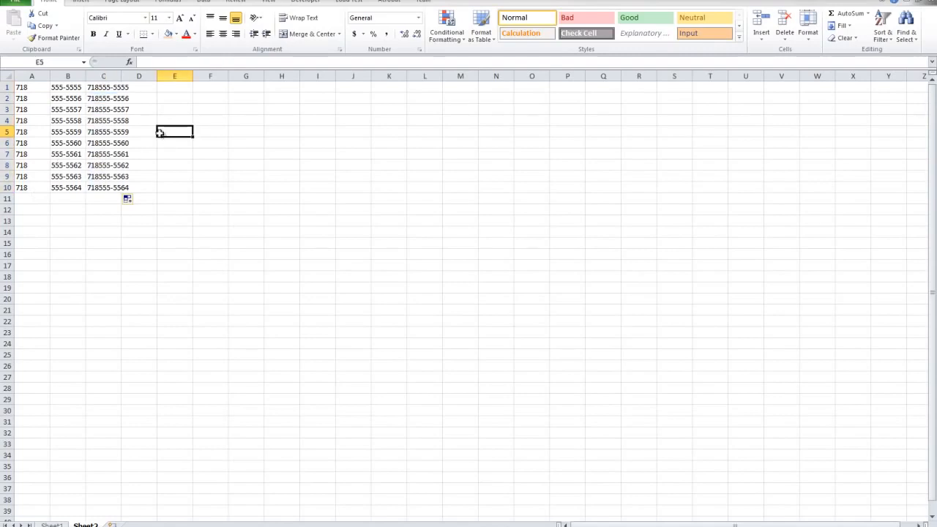
Extend the CONCATENATE formula from C10 down to C23, past the rows with data
{"action": "left_click", "coordinate": [57, 154]}
{"action": "left_click", "coordinate": [117, 187]}
{"action": "left_click_drag", "start_coordinate": [121, 193], "coordinate": [124, 339]}
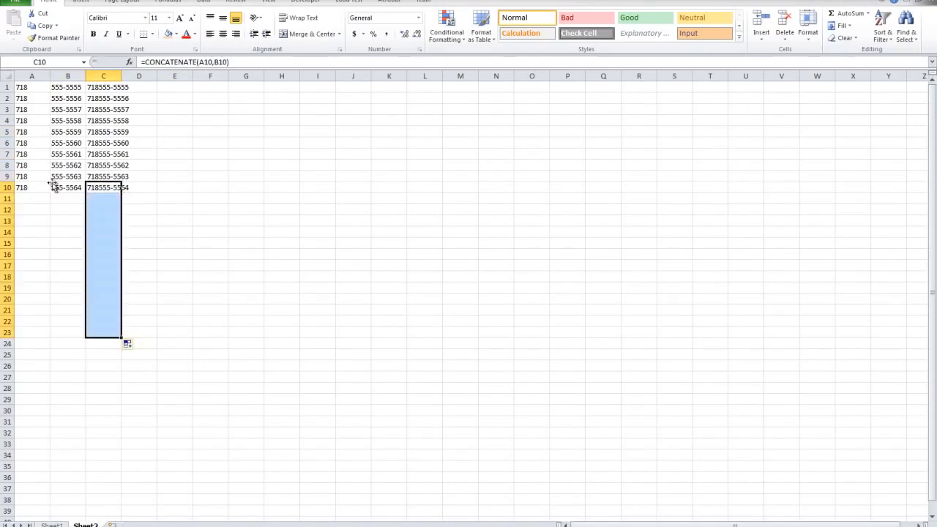
Enter 1 in A11 and 2 in B11 and check the joined value in C11
{"action": "left_click", "coordinate": [26, 198]}
{"action": "type", "text": "1"}
{"action": "left_click", "coordinate": [64, 199]}
{"action": "type", "text": "2"}
{"action": "left_click", "coordinate": [69, 231]}
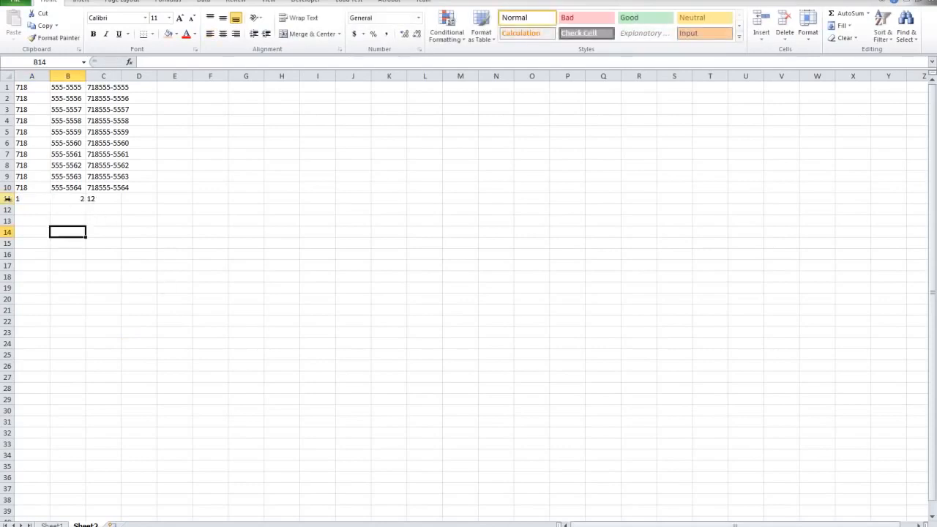
{"action": "left_click", "coordinate": [91, 199]}
{"action": "left_click", "coordinate": [29, 221]}
{"action": "left_click", "coordinate": [26, 210]}
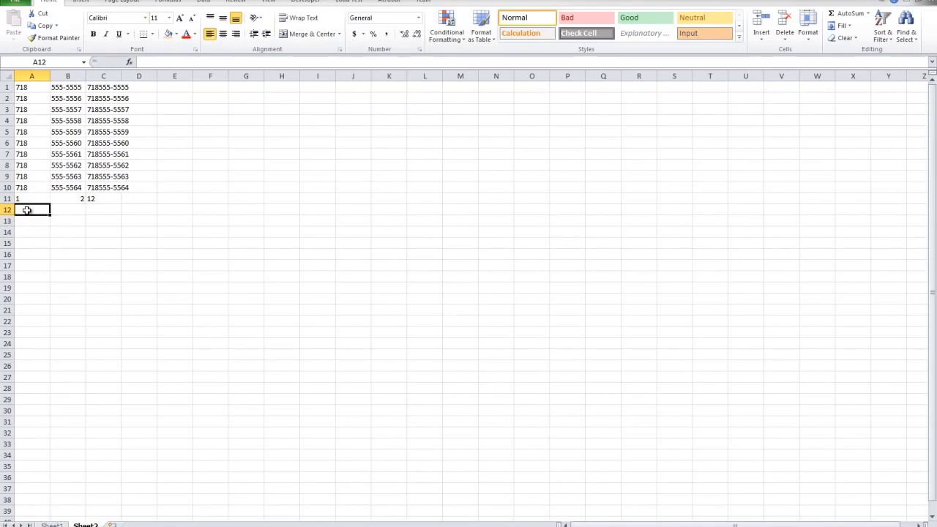
Enter Abc in A12 and Efg in B12, and check the joined value in C12
{"action": "left_click", "coordinate": [92, 199]}
{"action": "left_click", "coordinate": [42, 209]}
{"action": "type", "text": "Abc"}
{"action": "key", "text": "Tab"}
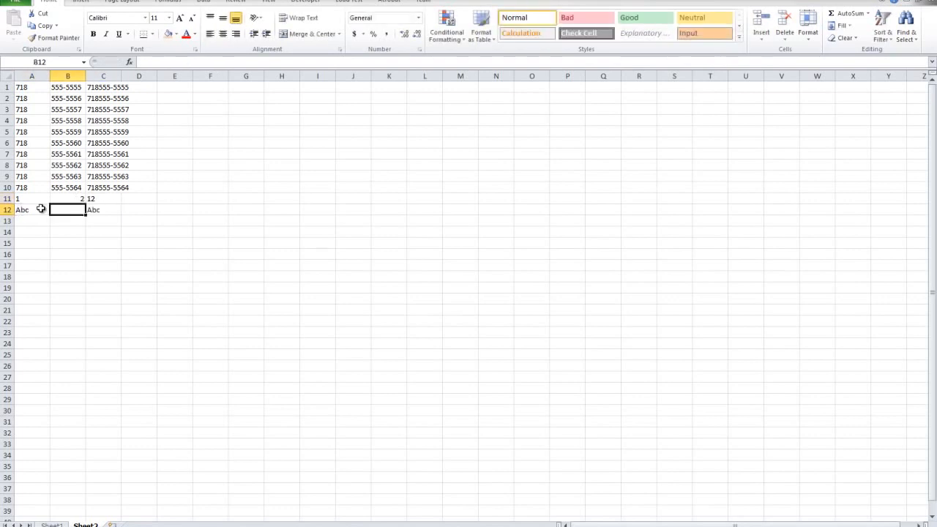
{"action": "type", "text": "Efg"}
{"action": "left_click", "coordinate": [203, 232]}
{"action": "left_click", "coordinate": [113, 212]}
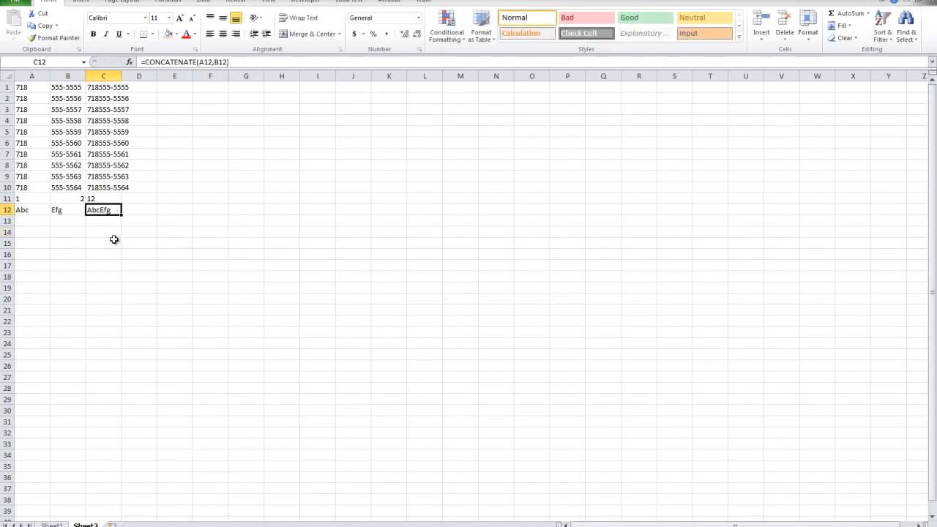
{"action": "left_click_drag", "start_coordinate": [114, 243], "coordinate": [15, 85]}
{"action": "left_click", "coordinate": [212, 210]}
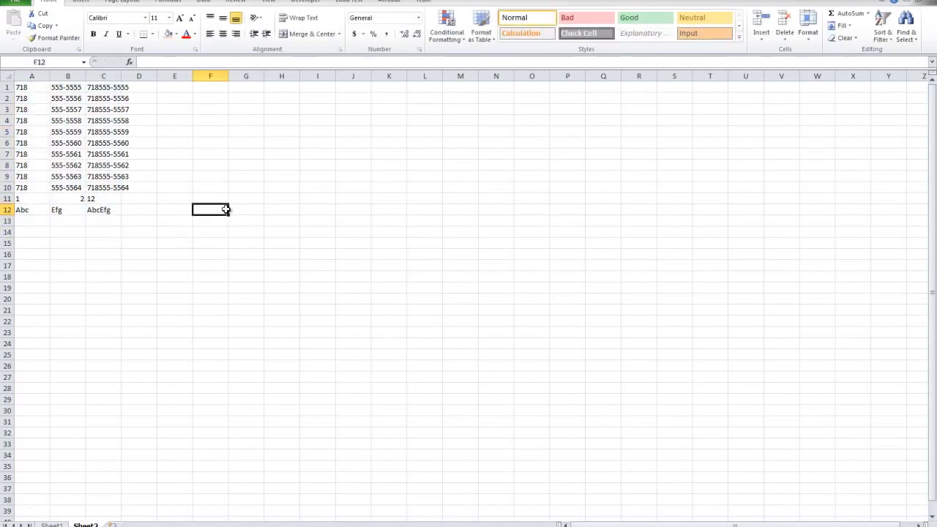
{"action": "left_click_drag", "start_coordinate": [42, 210], "coordinate": [86, 210]}
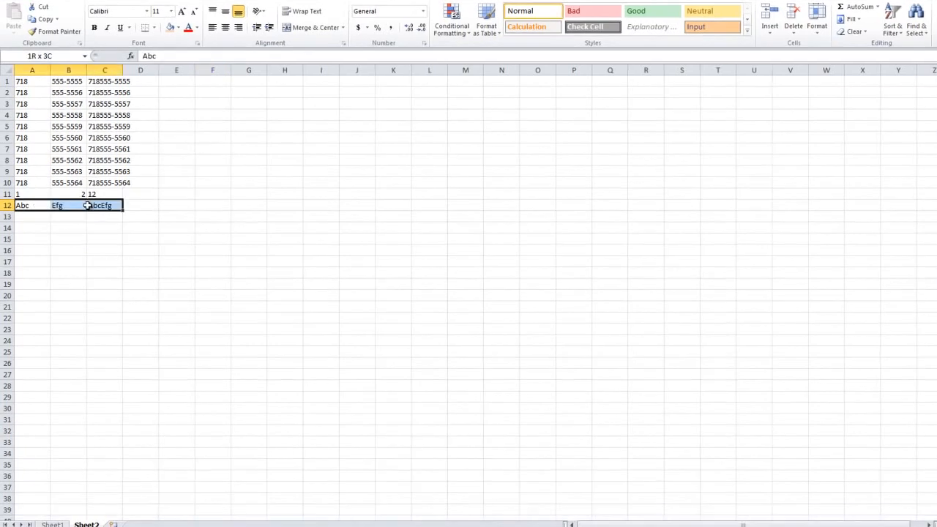
{"action": "left_click", "coordinate": [97, 364]}
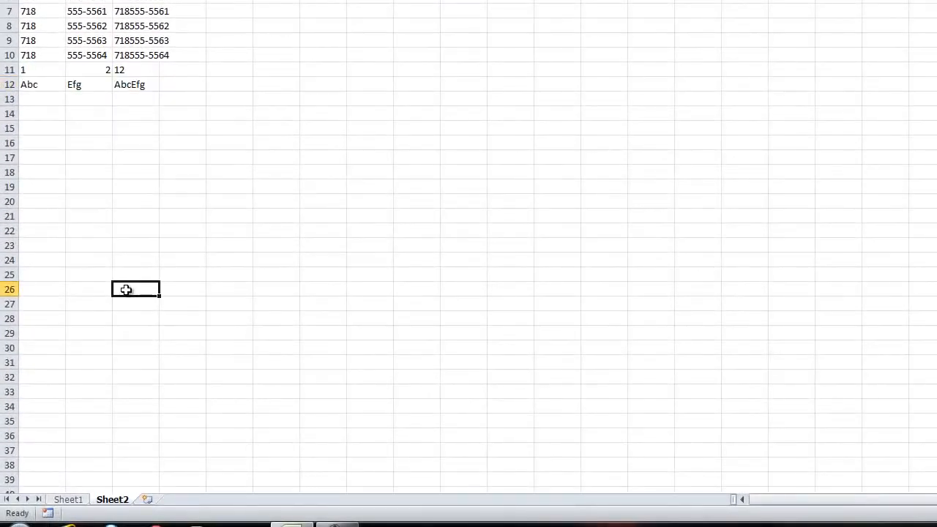
Fill the CONCATENATE formula from C10 down to C38 and review the empty cells below the data in columns A and B
{"action": "left_click", "coordinate": [116, 55]}
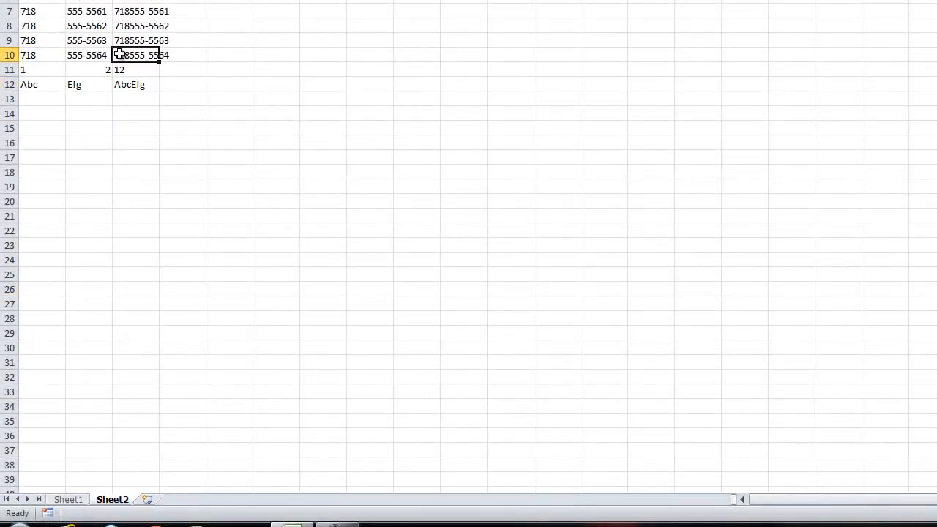
{"action": "left_click_drag", "start_coordinate": [159, 61], "coordinate": [168, 477]}
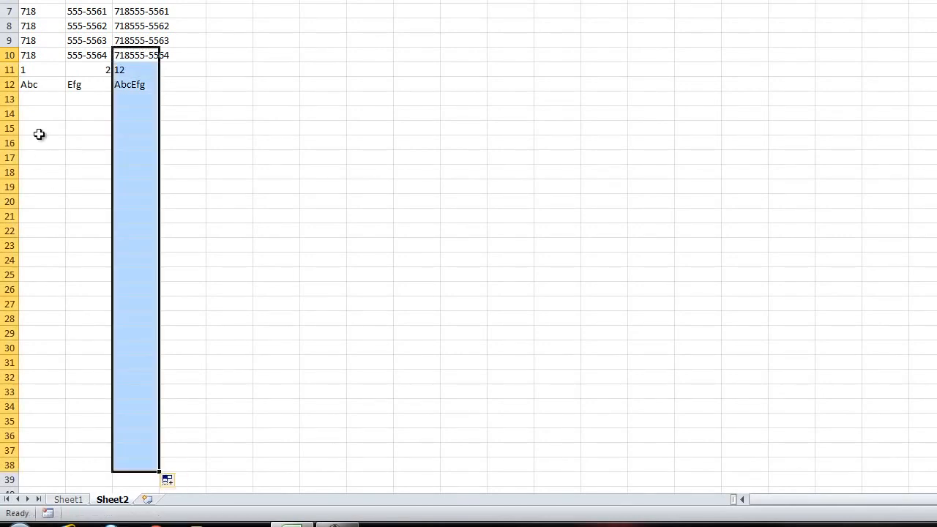
{"action": "left_click_drag", "start_coordinate": [35, 114], "coordinate": [37, 364]}
{"action": "left_click_drag", "start_coordinate": [81, 111], "coordinate": [94, 374]}
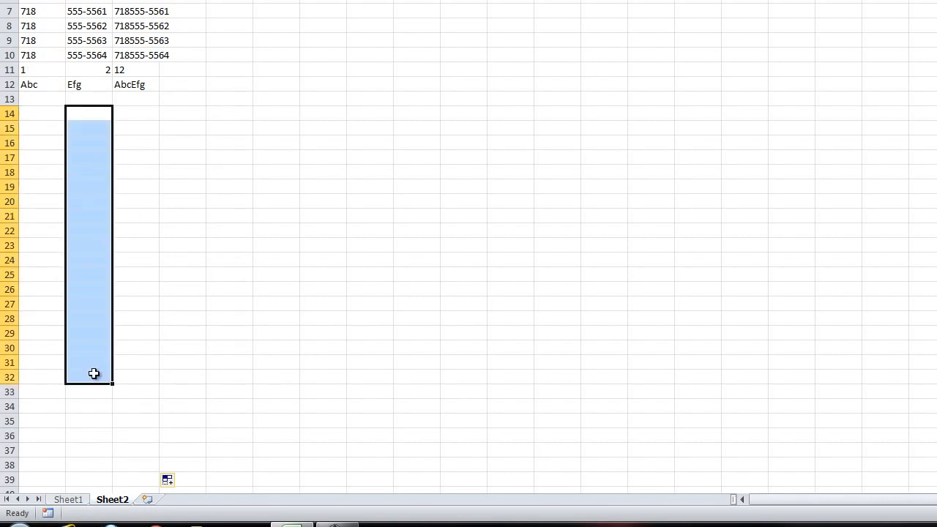
{"action": "left_click", "coordinate": [102, 362]}
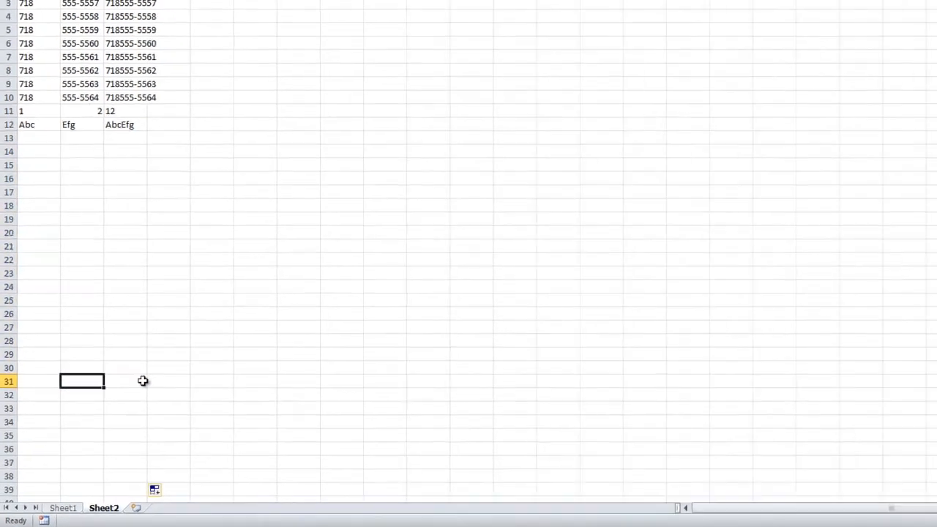
Delete the rows of Sheet2 holding the CONCATENATE example, from row 1 down past the data
{"action": "left_click", "coordinate": [10, 75]}
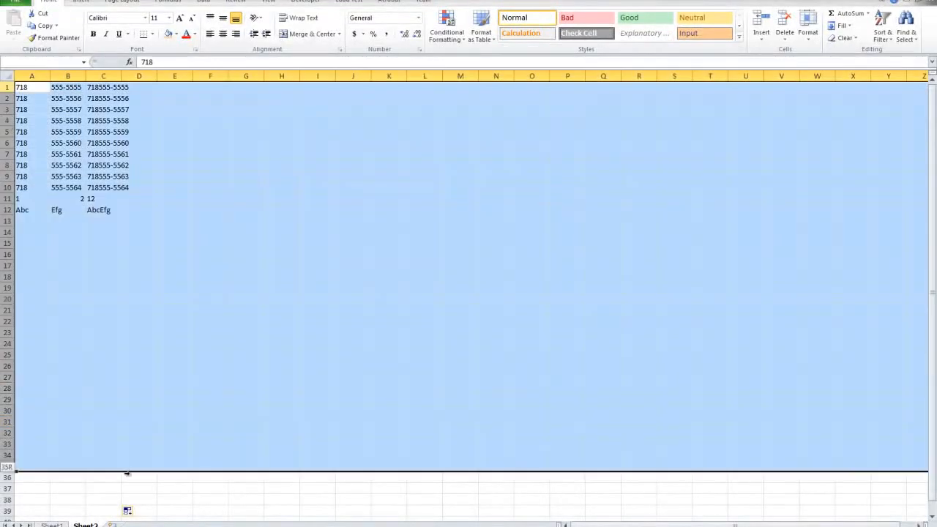
{"action": "right_click", "coordinate": [132, 358]}
{"action": "left_click", "coordinate": [174, 412]}
On Sheet1, bold the row of the list item "9) Aging Formula"
{"action": "left_click", "coordinate": [51, 525]}
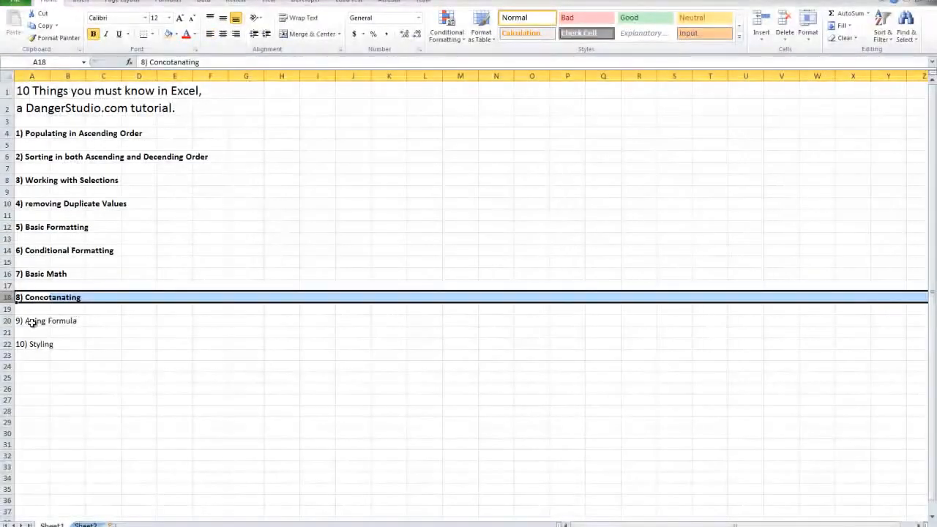
{"action": "left_click", "coordinate": [8, 320]}
{"action": "left_click", "coordinate": [93, 33]}
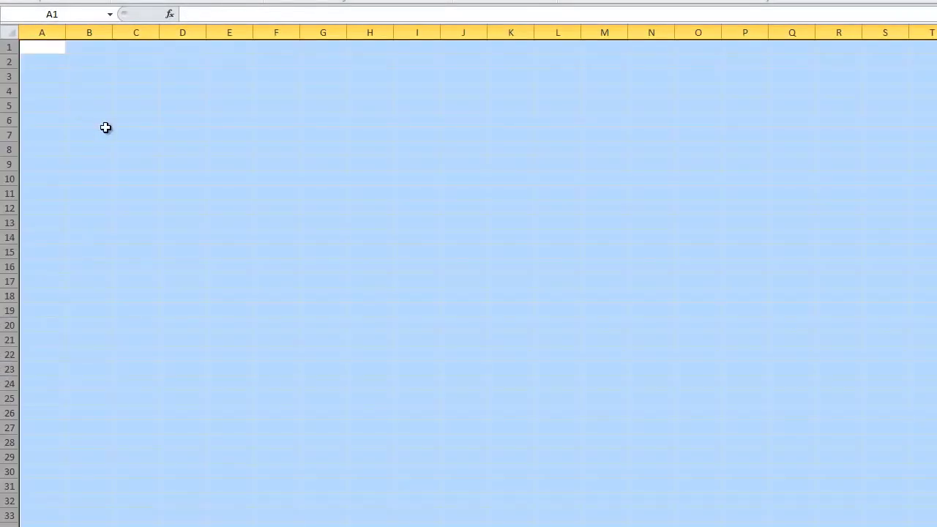
Enter the date 1/1/1982 in A1 of the emptied Sheet2
{"action": "left_click_drag", "start_coordinate": [106, 132], "coordinate": [105, 123]}
{"action": "left_click", "coordinate": [39, 44]}
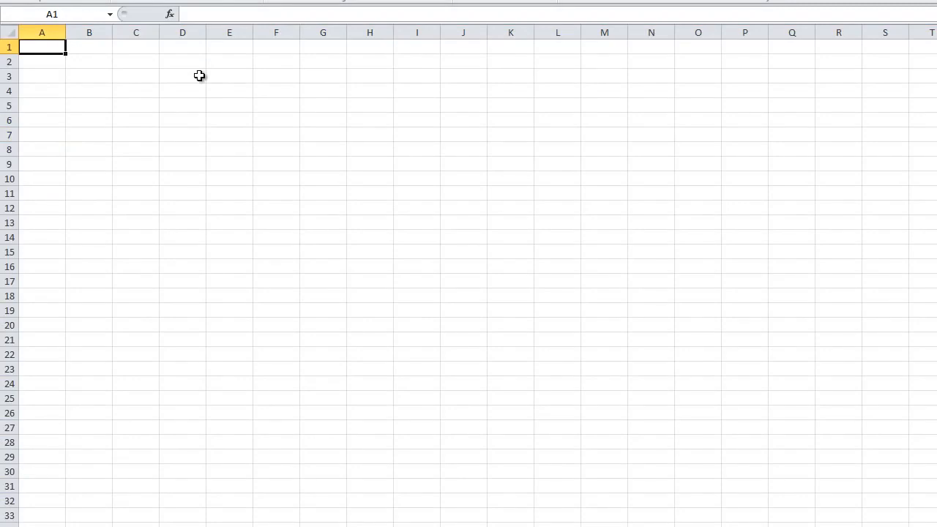
{"action": "type", "text": "1/1/1982"}
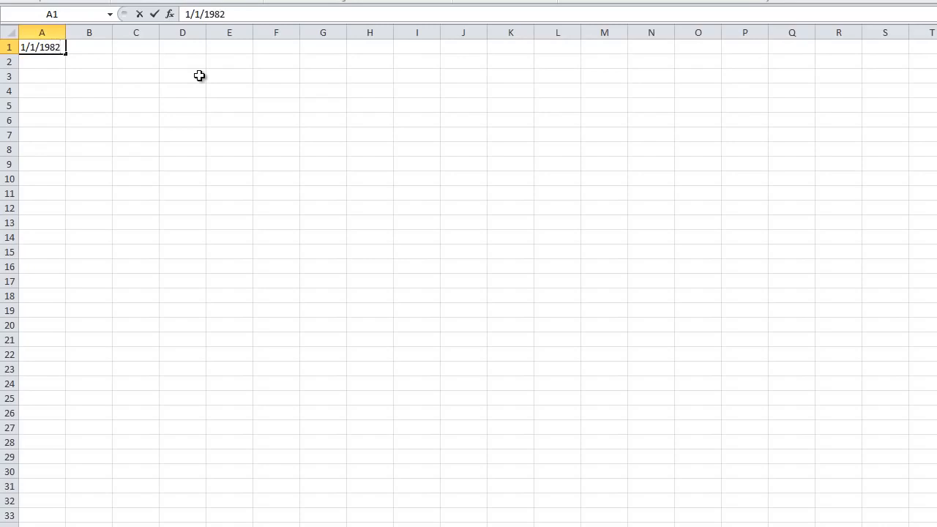
{"action": "left_click", "coordinate": [199, 76]}
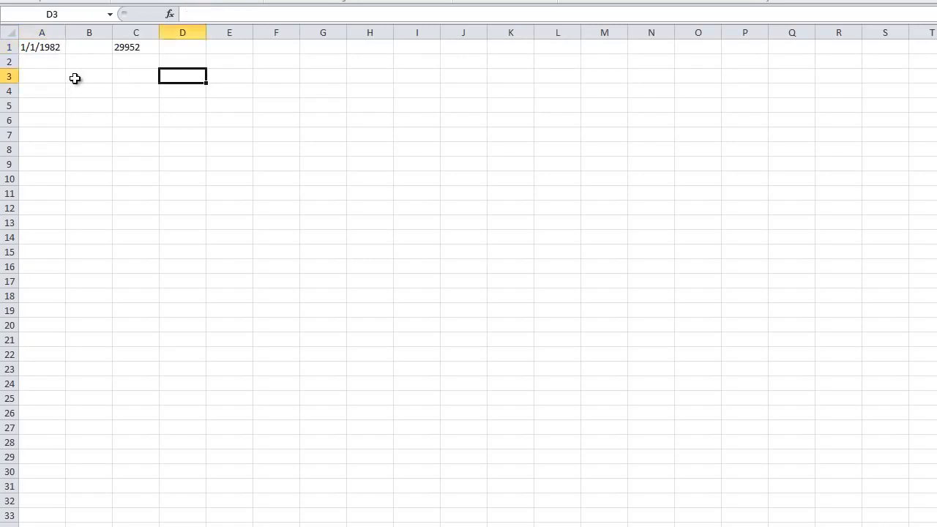
Clear the leftover CONCATENATE result from C1 and delete column C
{"action": "left_click", "coordinate": [116, 48]}
{"action": "key", "text": "Delete"}
{"action": "left_click", "coordinate": [87, 75]}
{"action": "left_click_drag", "start_coordinate": [113, 33], "coordinate": [115, 33]}
{"action": "right_click", "coordinate": [129, 34]}
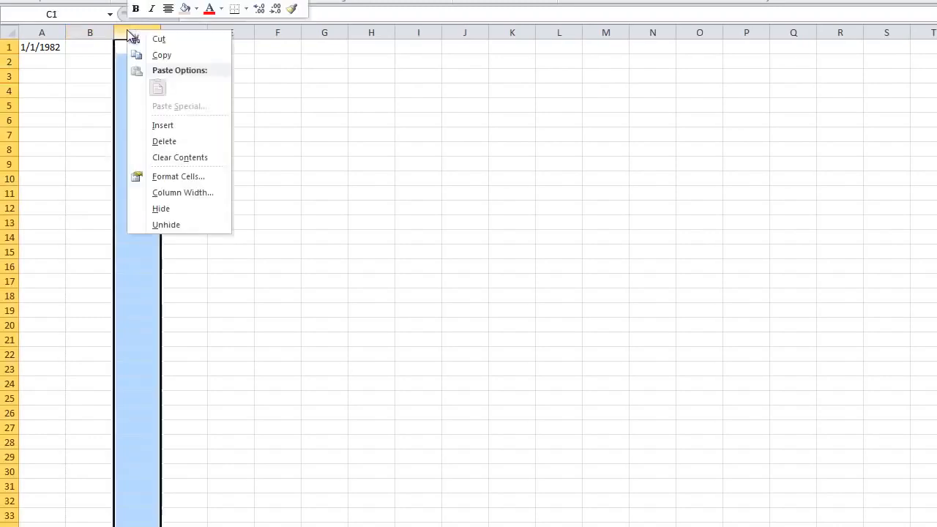
{"action": "left_click", "coordinate": [169, 142]}
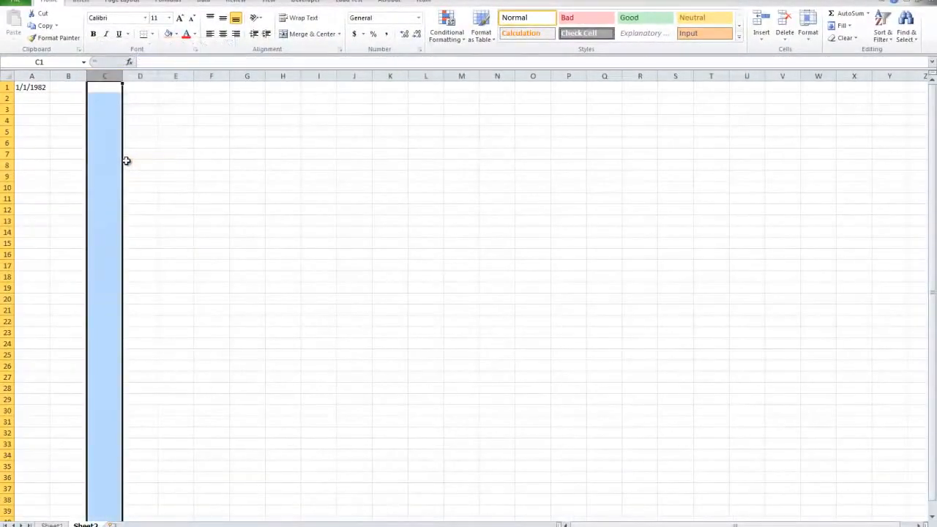
{"action": "left_click", "coordinate": [126, 162]}
{"action": "left_click", "coordinate": [28, 89]}
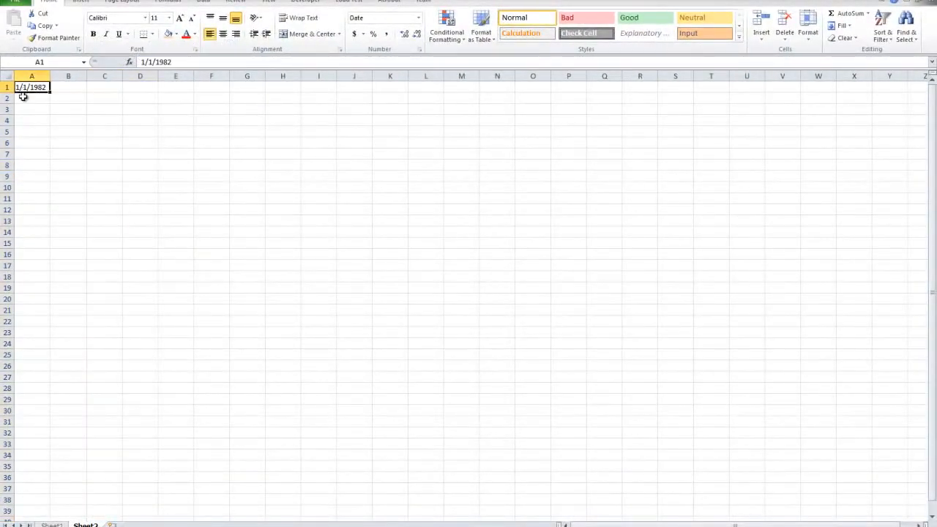
{"action": "left_click", "coordinate": [60, 89]}
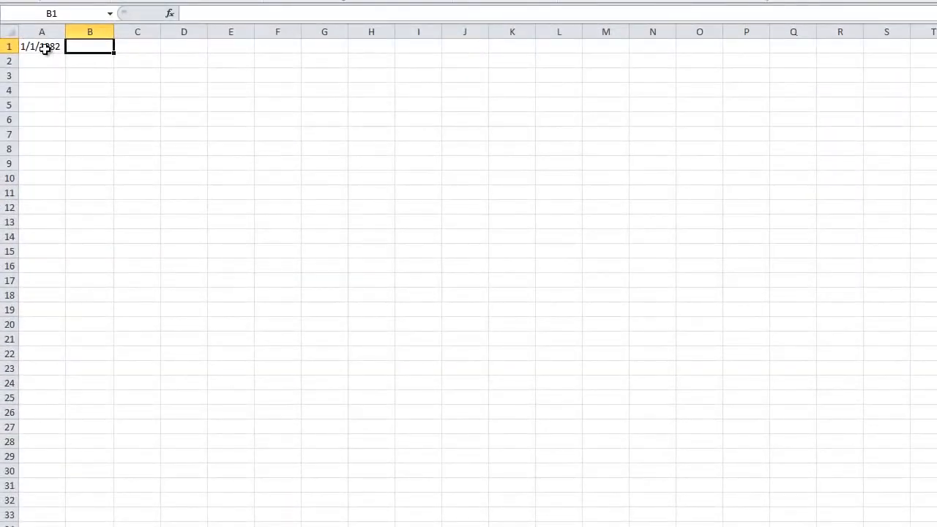
{"action": "left_click", "coordinate": [91, 86]}
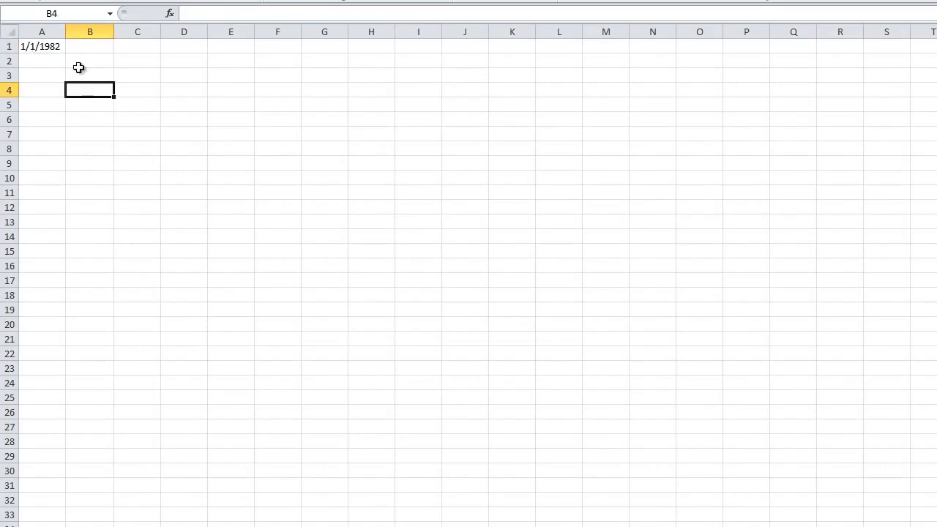
{"action": "left_click", "coordinate": [51, 48]}
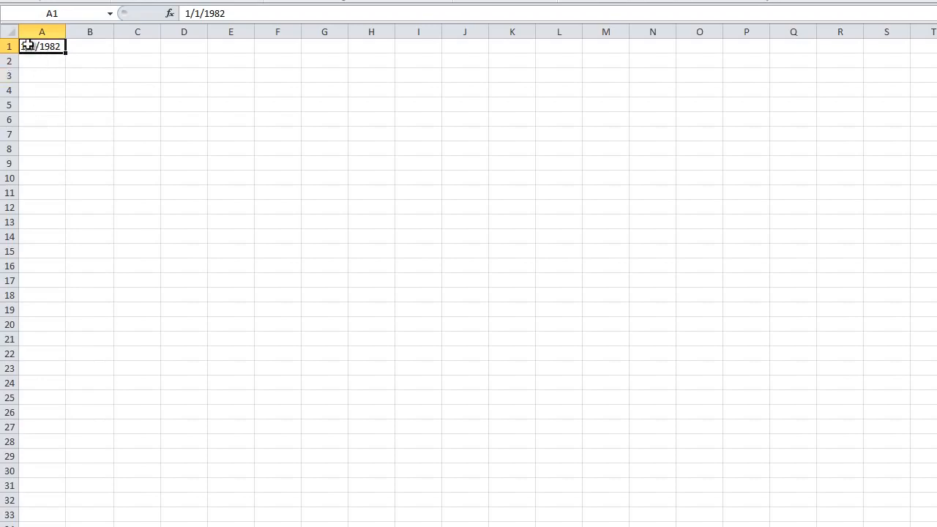
{"action": "left_click", "coordinate": [77, 47]}
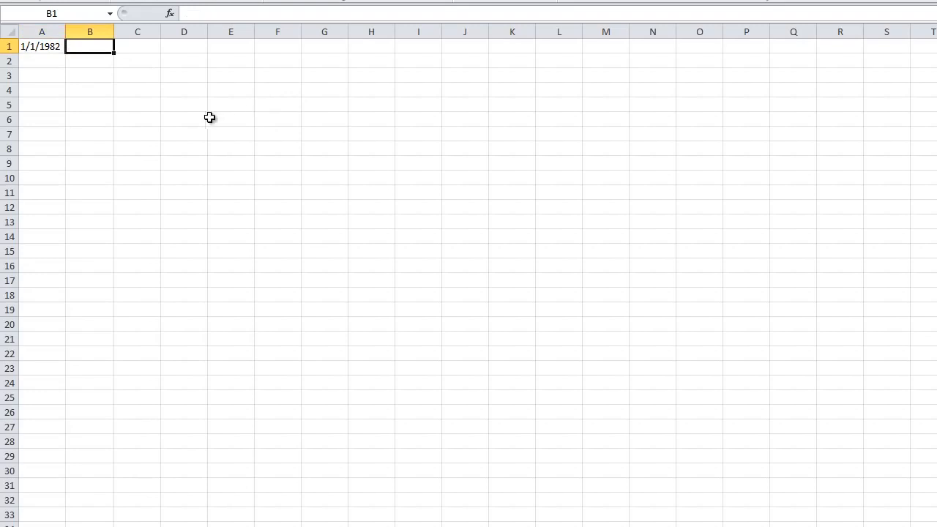
{"action": "left_click", "coordinate": [380, 179]}
Enter the aging formula =TODAY()-A1 in B1 and compare its result with the date in A1
{"action": "left_click", "coordinate": [91, 48]}
{"action": "type", "text": "=Toda"}
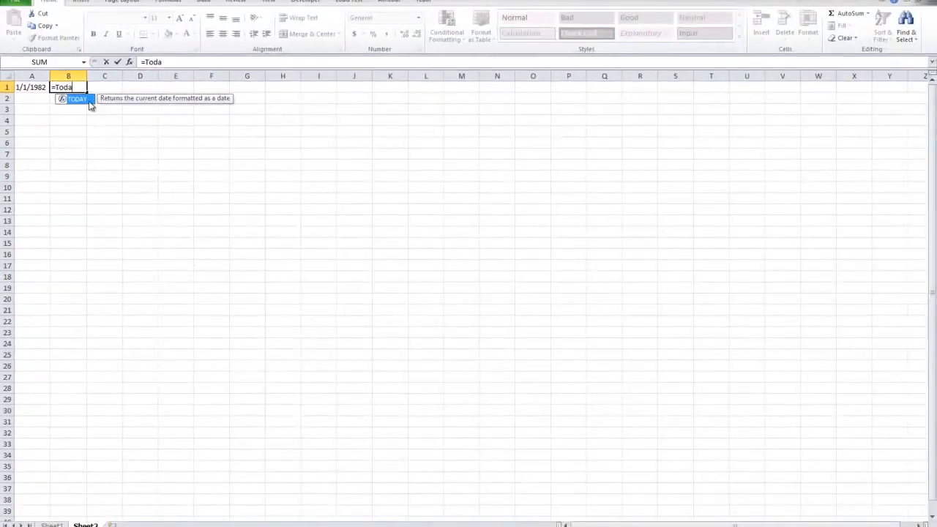
{"action": "double_click", "coordinate": [82, 100]}
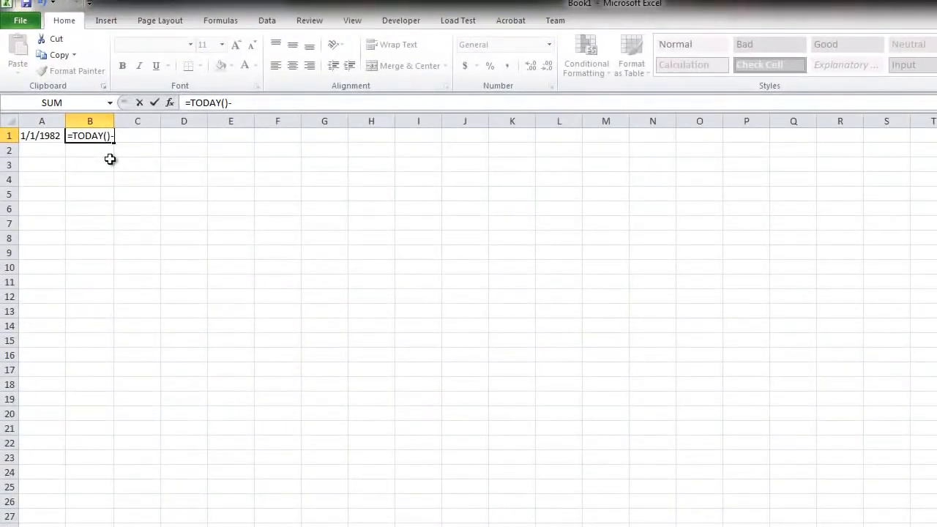
{"action": "type", "text": "A1"}
{"action": "key", "text": "Return"}
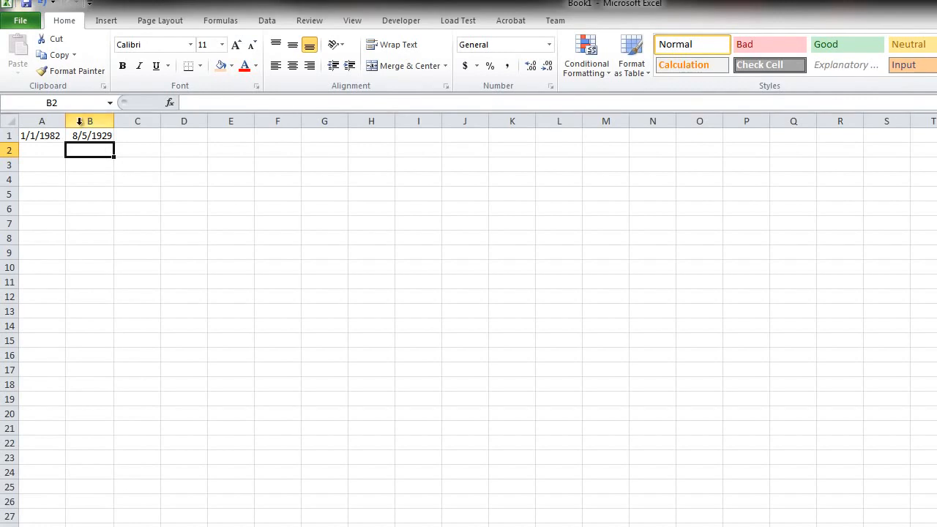
{"action": "left_click", "coordinate": [98, 136]}
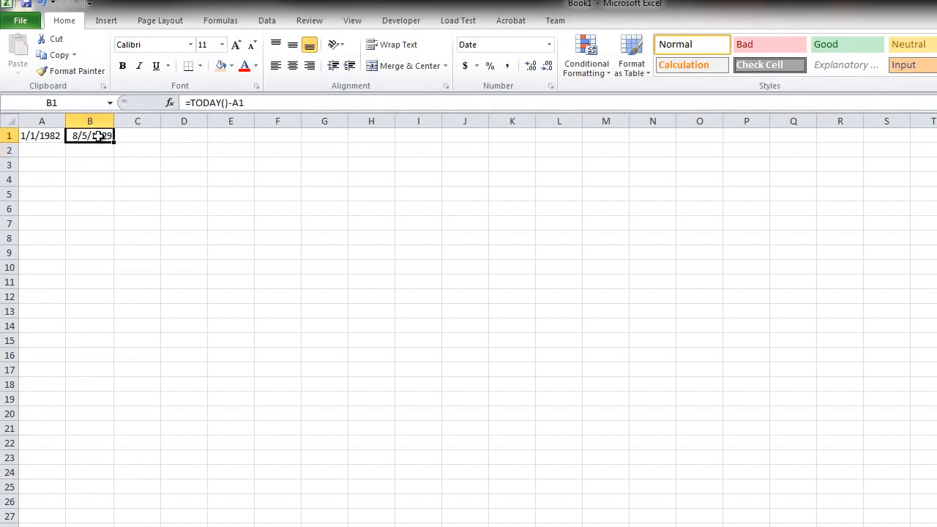
{"action": "left_click", "coordinate": [41, 138]}
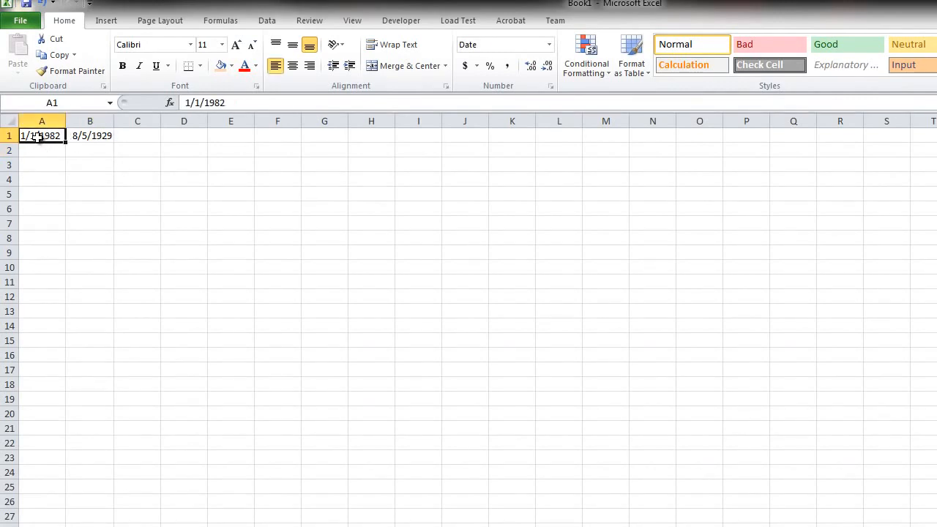
{"action": "left_click", "coordinate": [77, 139]}
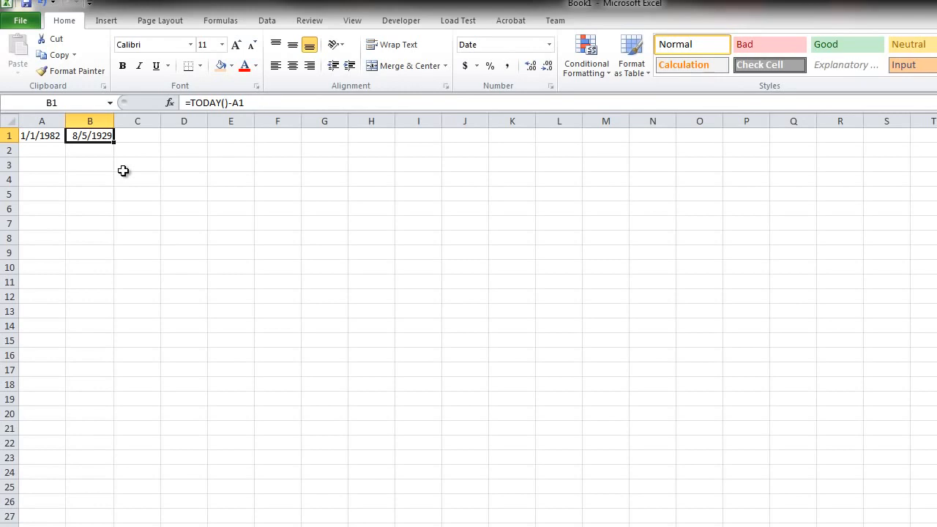
Format column B as Number with 0 decimal places so that B1 shows the age in days
{"action": "left_click", "coordinate": [95, 167]}
{"action": "left_click", "coordinate": [93, 136]}
{"action": "right_click", "coordinate": [91, 119]}
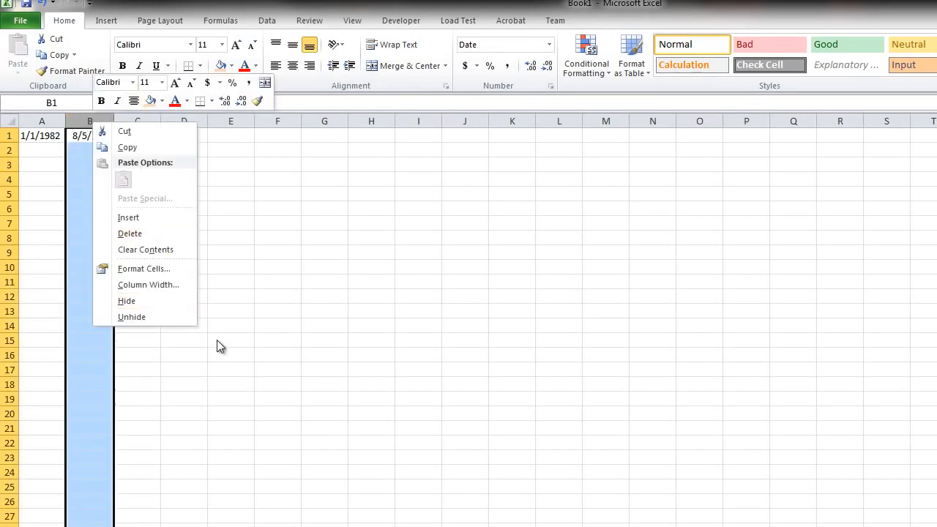
{"action": "left_click", "coordinate": [151, 269]}
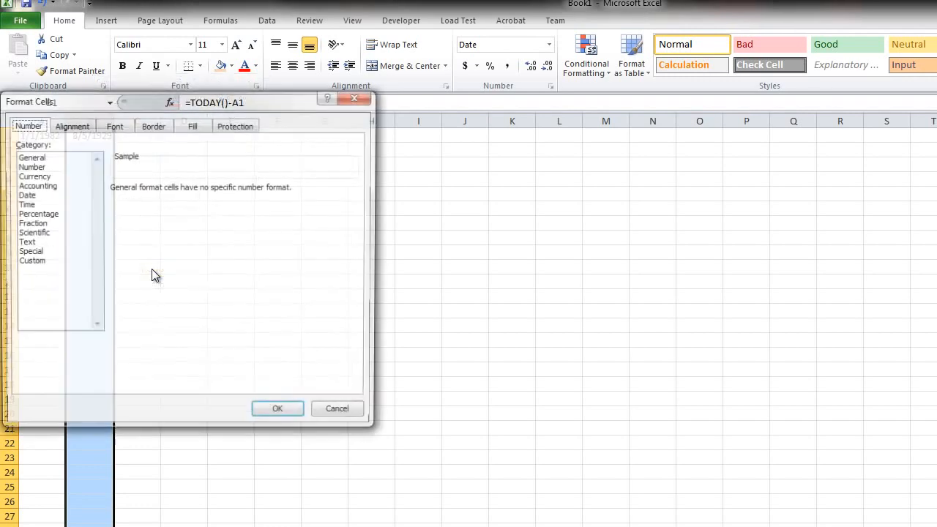
{"action": "left_click_drag", "start_coordinate": [73, 97], "coordinate": [278, 104]}
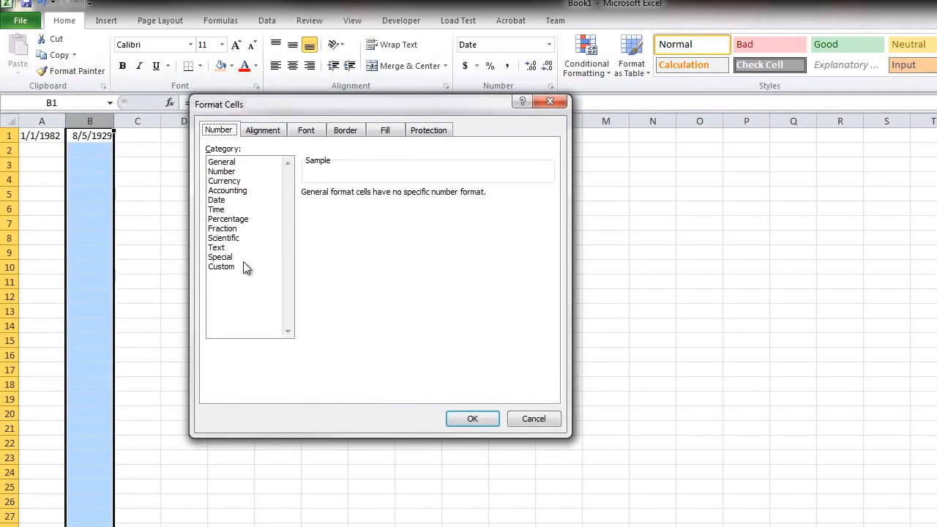
{"action": "left_click", "coordinate": [232, 172]}
{"action": "left_click", "coordinate": [397, 196]}
{"action": "left_click", "coordinate": [397, 196]}
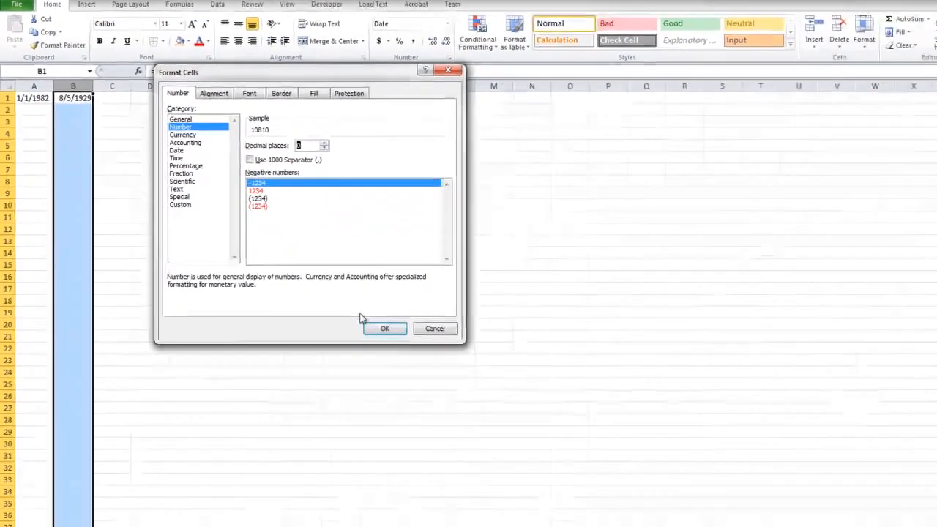
{"action": "left_click", "coordinate": [383, 328]}
{"action": "left_click", "coordinate": [71, 144]}
{"action": "left_click", "coordinate": [71, 97]}
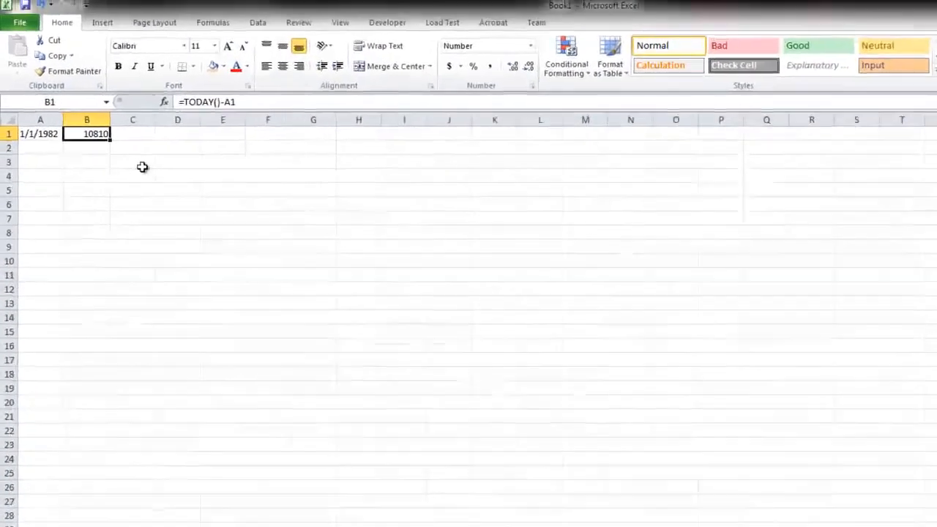
Enter the date 8/1/2011 in cell A3 as a second date for the aging calculation
{"action": "left_click", "coordinate": [112, 114]}
{"action": "left_click", "coordinate": [35, 110]}
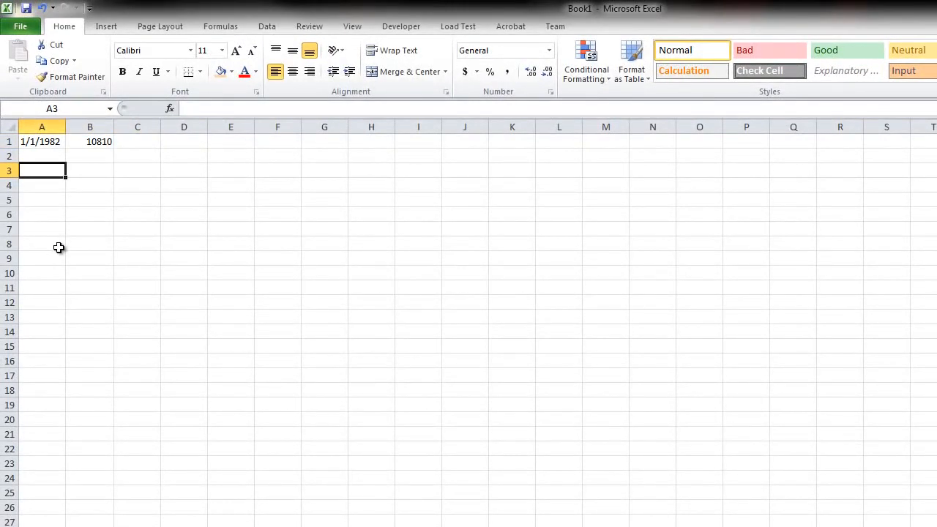
{"action": "type", "text": "8"}
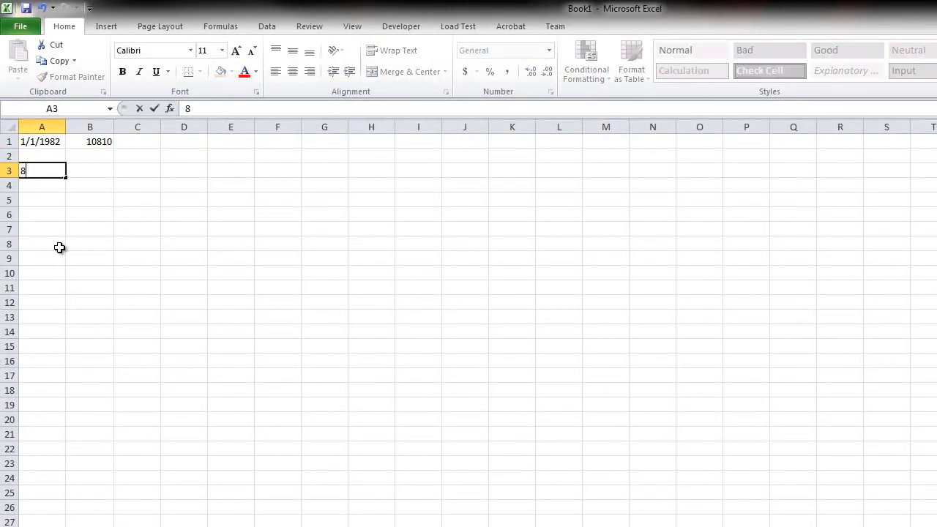
{"action": "type", "text": "/1/2011"}
{"action": "left_click", "coordinate": [59, 248]}
{"action": "left_click", "coordinate": [43, 169]}
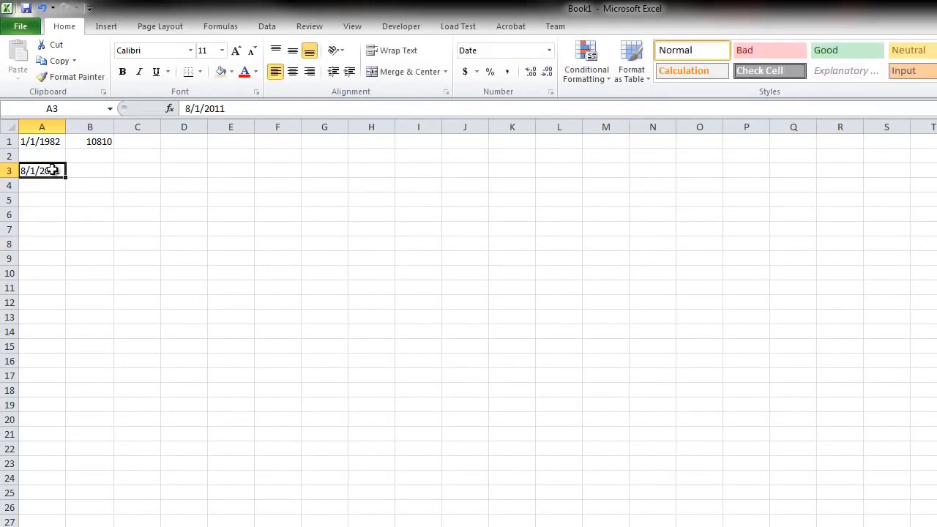
Enter the aging formula =TODAY()-A3 in B3 and compare its result with the date in A3
{"action": "left_click", "coordinate": [171, 360]}
{"action": "left_click", "coordinate": [93, 171]}
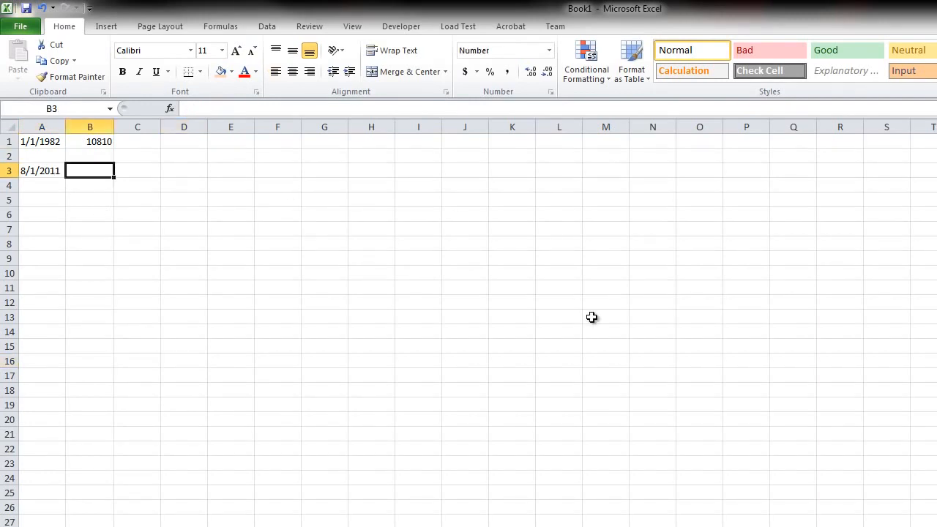
{"action": "type", "text": "="}
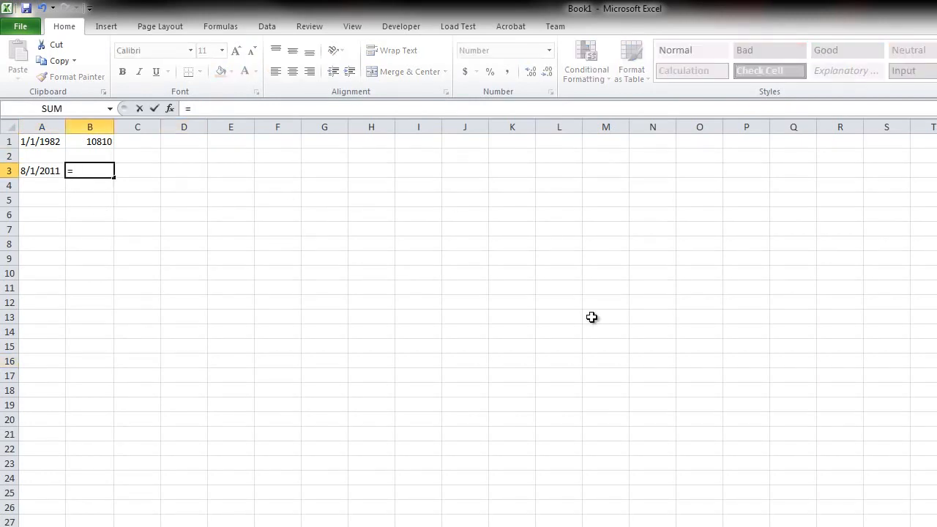
{"action": "type", "text": "Today()-"}
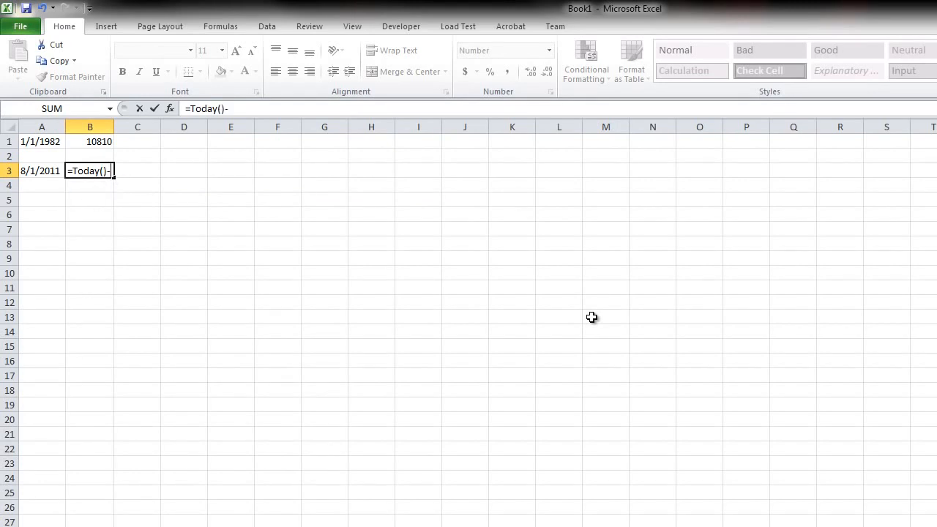
{"action": "type", "text": "A3"}
{"action": "key", "text": "Return"}
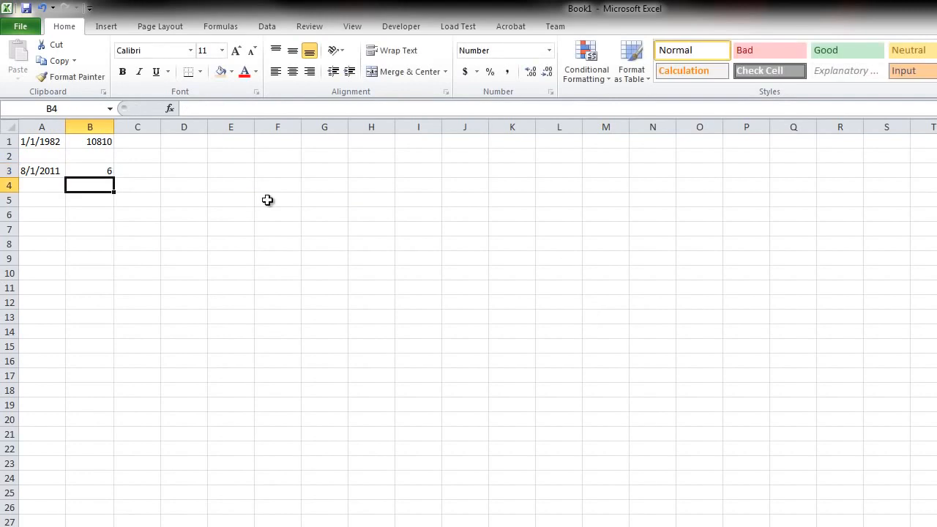
{"action": "left_click", "coordinate": [95, 174]}
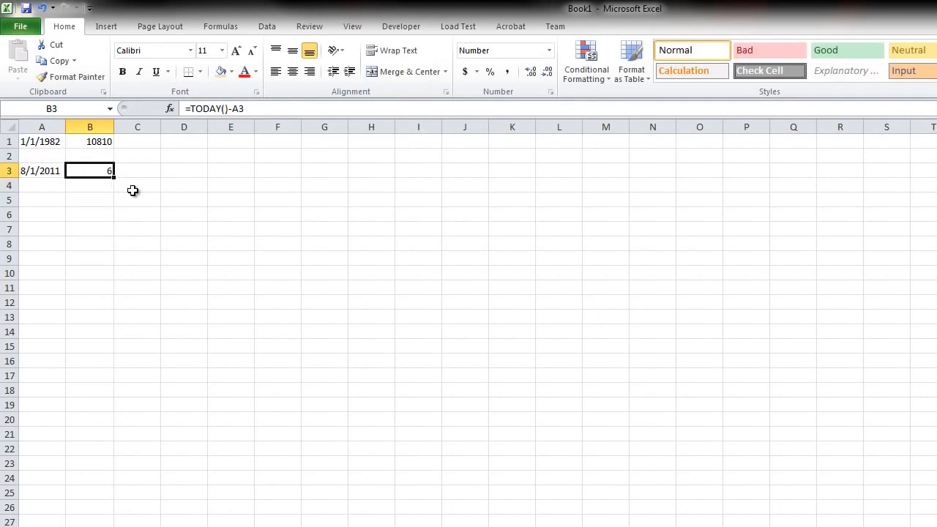
{"action": "left_click", "coordinate": [44, 174]}
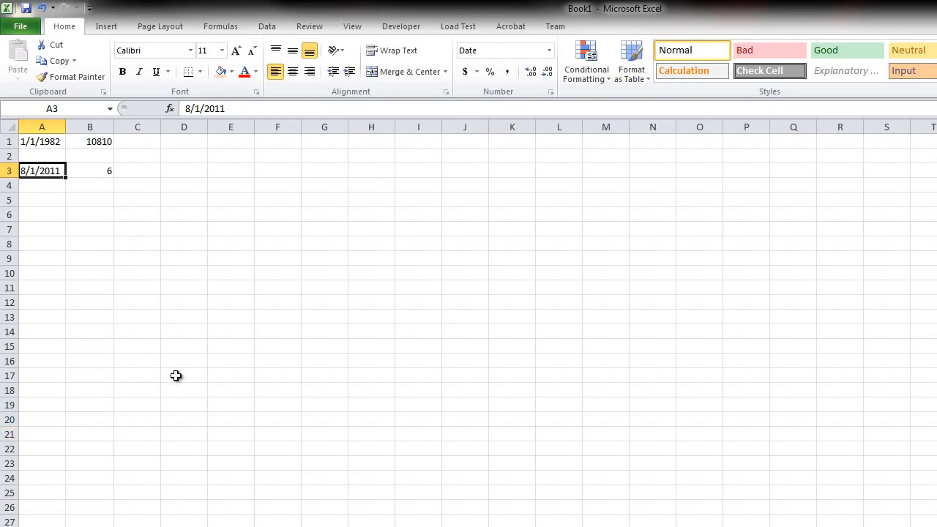
{"action": "left_click_drag", "start_coordinate": [186, 370], "coordinate": [247, 281]}
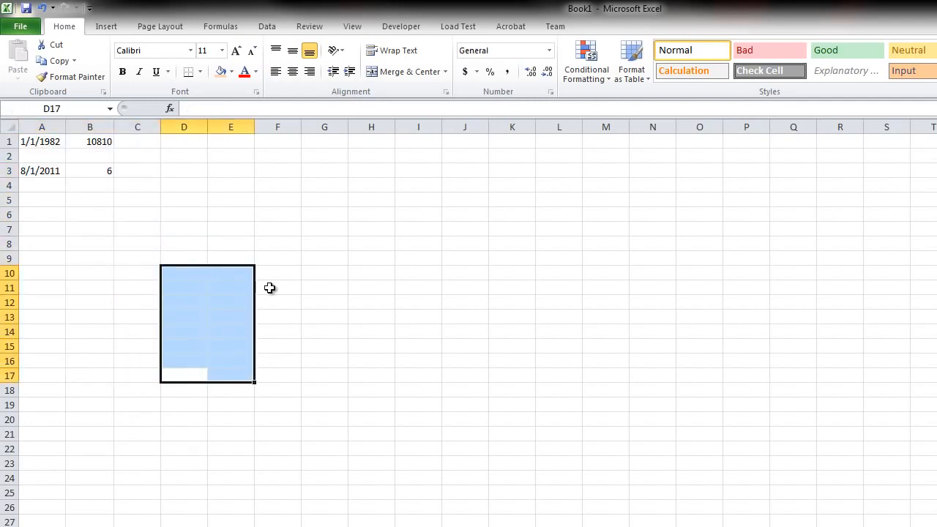
{"action": "left_click", "coordinate": [186, 287]}
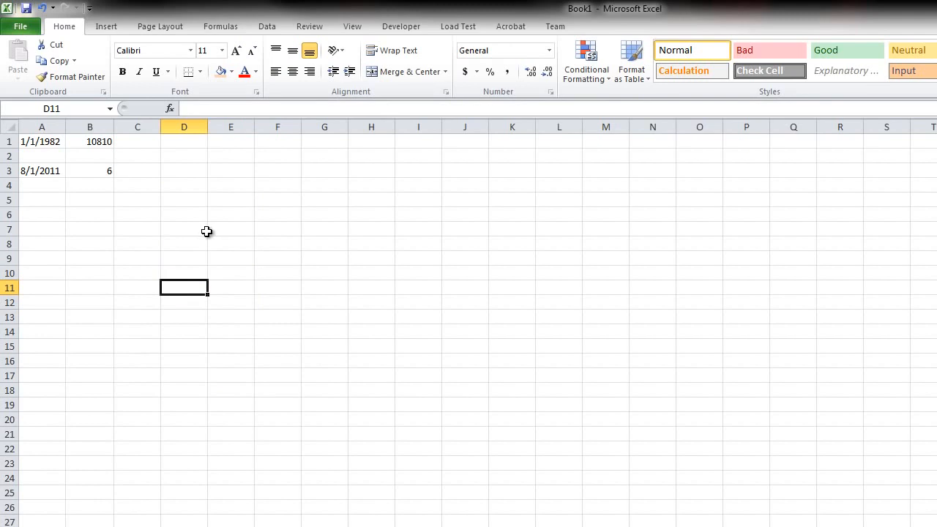
{"action": "left_click", "coordinate": [127, 246]}
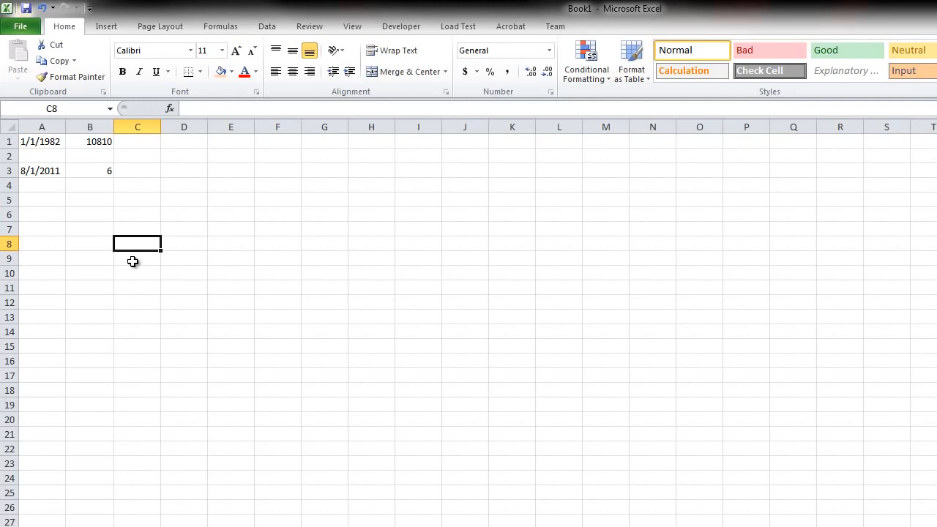
{"action": "left_click_drag", "start_coordinate": [74, 236], "coordinate": [36, 141]}
{"action": "left_click", "coordinate": [251, 286]}
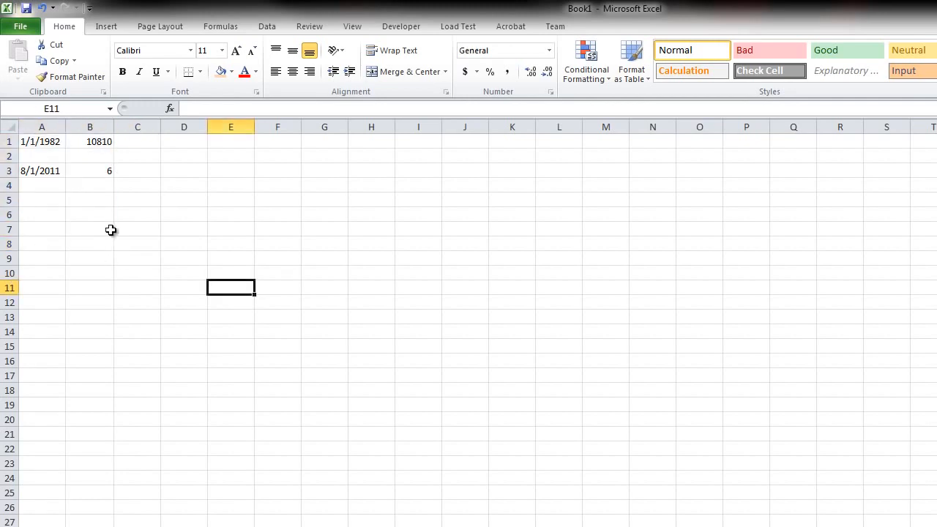
{"action": "left_click_drag", "start_coordinate": [117, 231], "coordinate": [37, 141]}
Delete columns A through E to empty Sheet2 of the aging example
{"action": "right_click", "coordinate": [94, 126]}
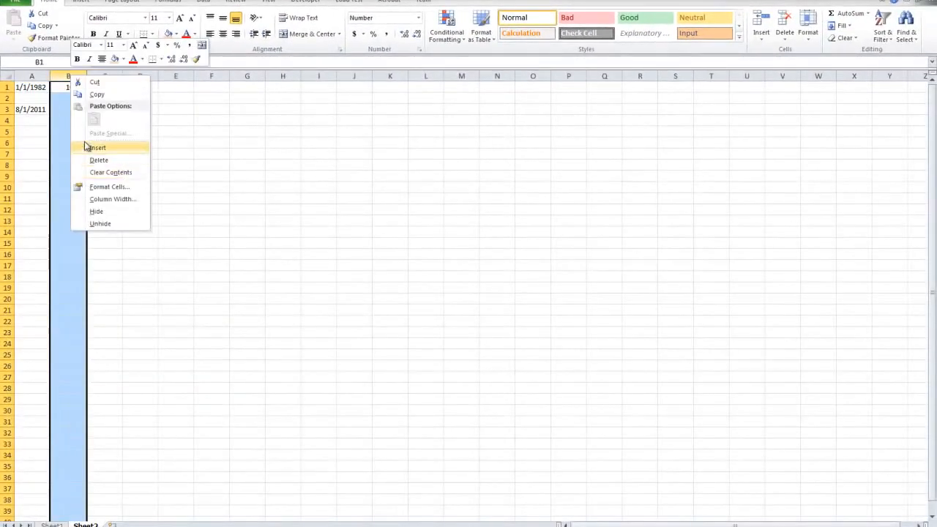
{"action": "left_click", "coordinate": [99, 160]}
{"action": "left_click_drag", "start_coordinate": [31, 76], "coordinate": [175, 77]}
{"action": "right_click", "coordinate": [104, 76]}
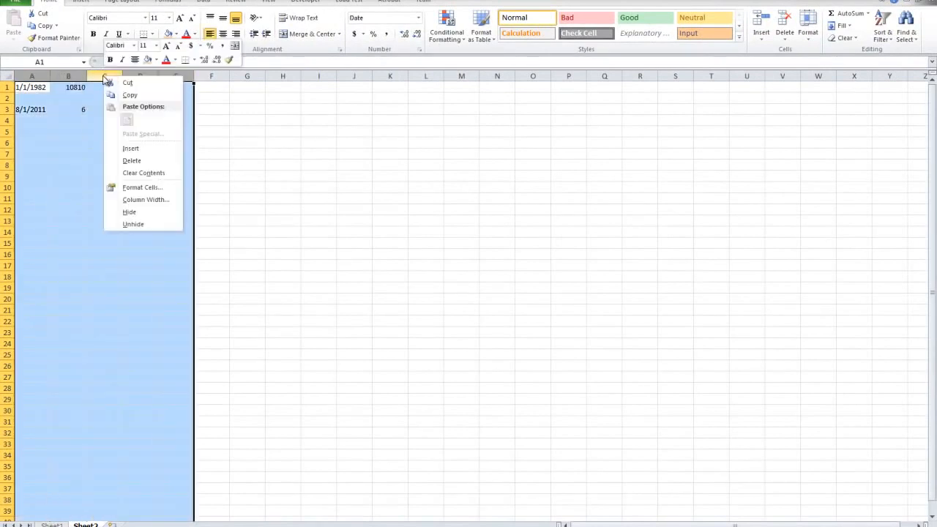
{"action": "left_click", "coordinate": [130, 160]}
{"action": "left_click", "coordinate": [89, 380]}
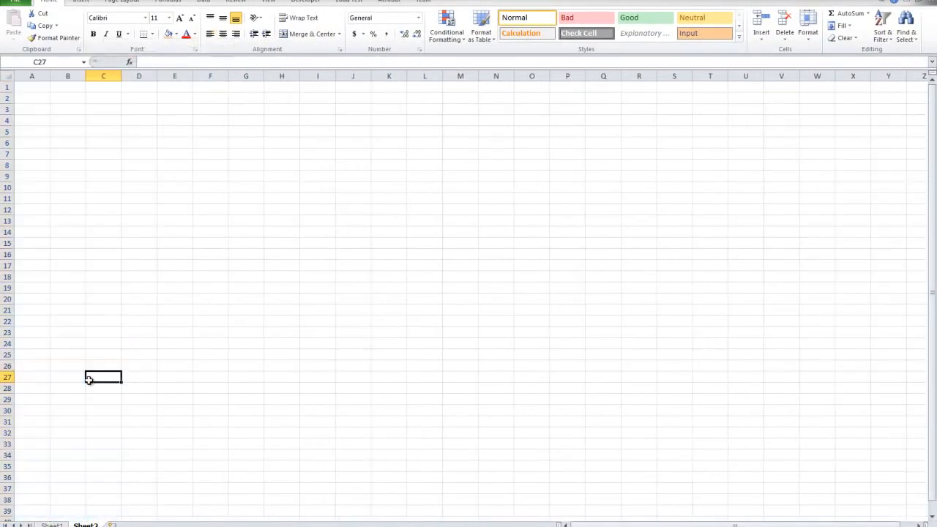
On Sheet1, bold the "10) Styling" entry in row 22 and widen column A across most of the list text
{"action": "left_click", "coordinate": [66, 525]}
{"action": "left_click", "coordinate": [6, 343]}
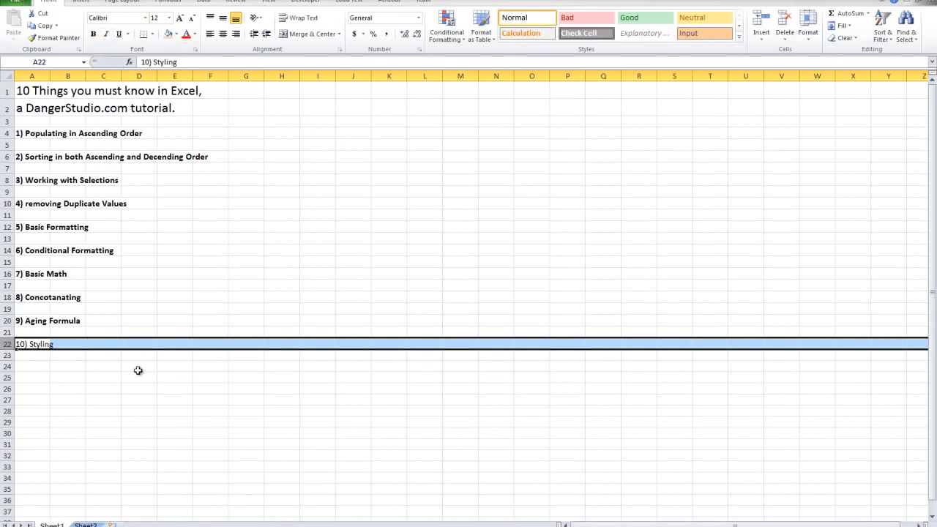
{"action": "left_click_drag", "start_coordinate": [59, 324], "coordinate": [46, 166]}
{"action": "left_click", "coordinate": [152, 489]}
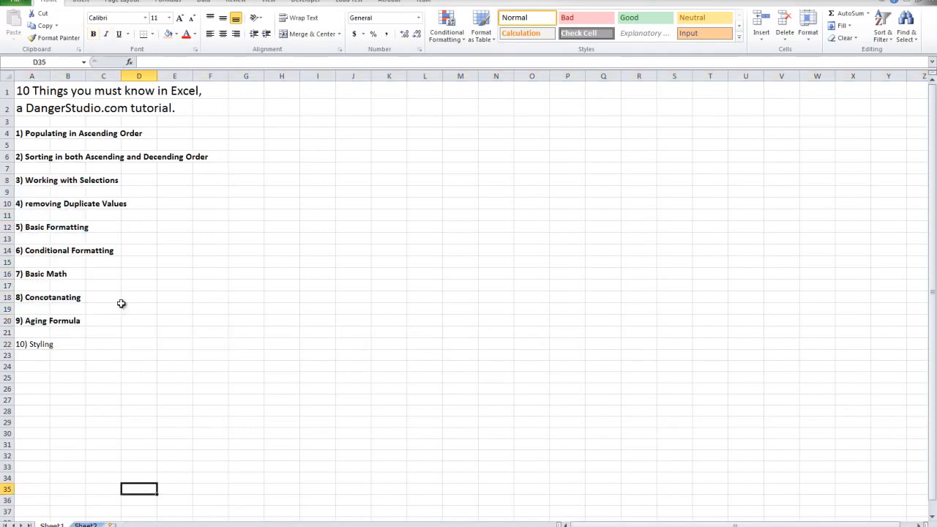
{"action": "left_click", "coordinate": [7, 344]}
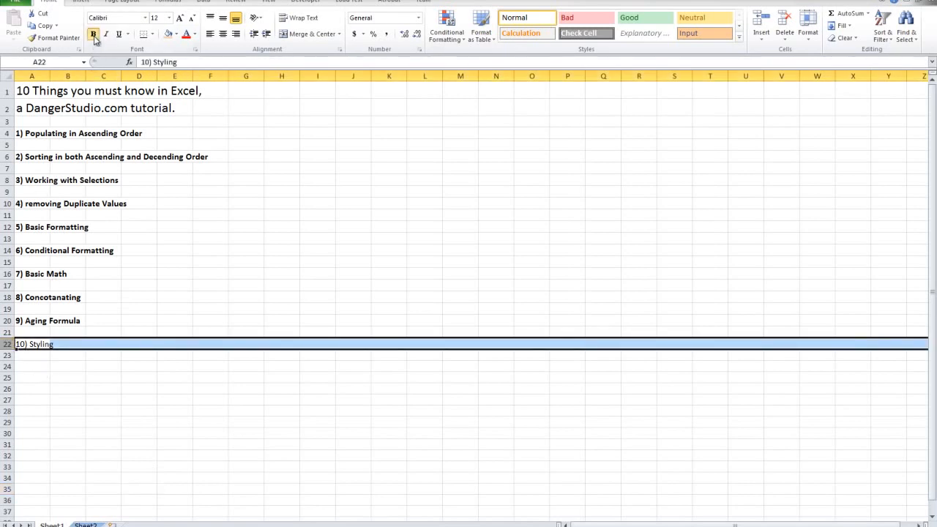
{"action": "left_click", "coordinate": [93, 34]}
{"action": "left_click", "coordinate": [98, 367]}
{"action": "left_click", "coordinate": [34, 332]}
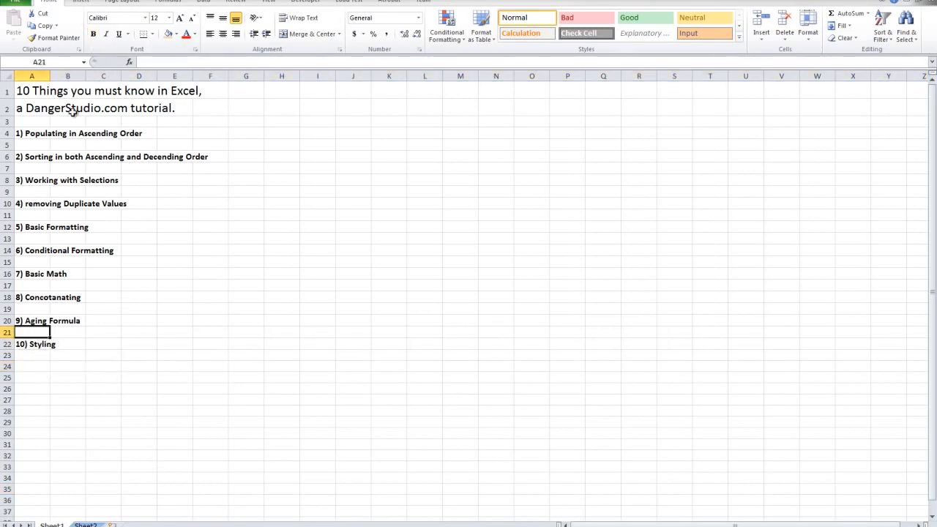
{"action": "left_click_drag", "start_coordinate": [50, 76], "coordinate": [184, 77]}
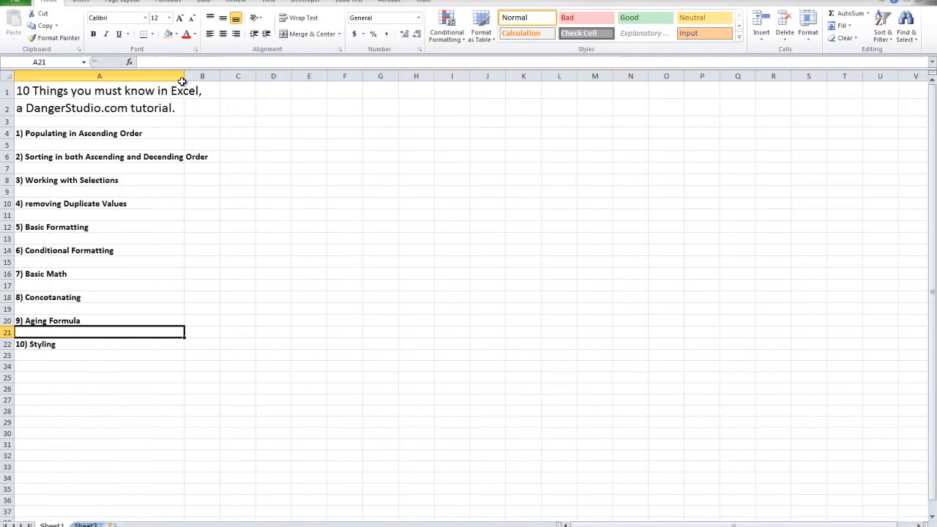
Give the "10) Styling" cell A22 a red font and a light orange fill
{"action": "left_click", "coordinate": [29, 344]}
{"action": "left_click", "coordinate": [194, 34]}
{"action": "left_click", "coordinate": [201, 130]}
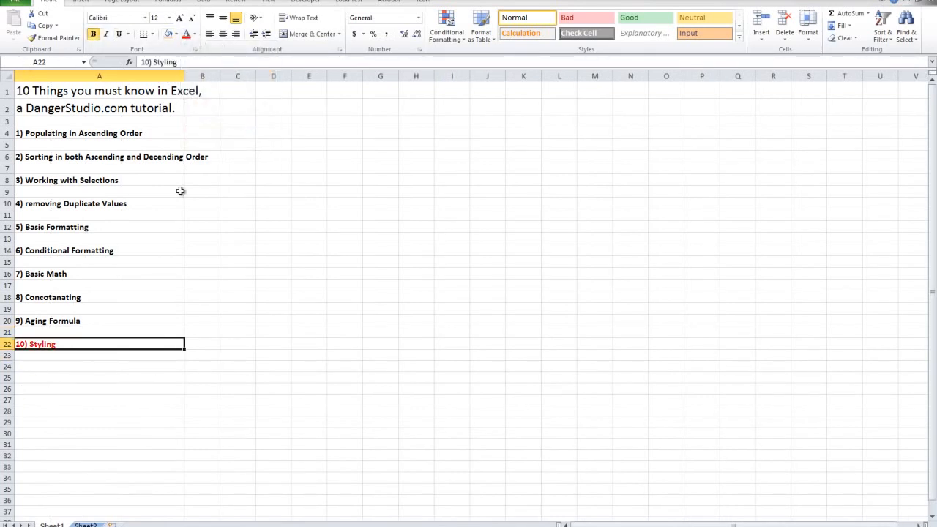
{"action": "left_click", "coordinate": [168, 35]}
{"action": "left_click", "coordinate": [111, 274]}
Fill the "9) Aging Formula" cell A20 with light blue, try a green font, and set the font to very dark tan
{"action": "left_click", "coordinate": [73, 316]}
{"action": "left_click", "coordinate": [176, 35]}
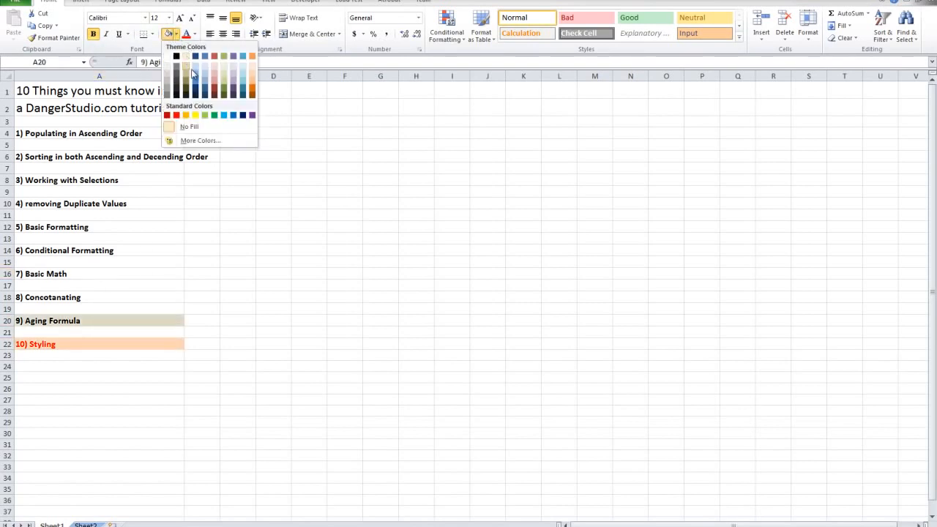
{"action": "left_click", "coordinate": [205, 79]}
{"action": "left_click", "coordinate": [195, 34]}
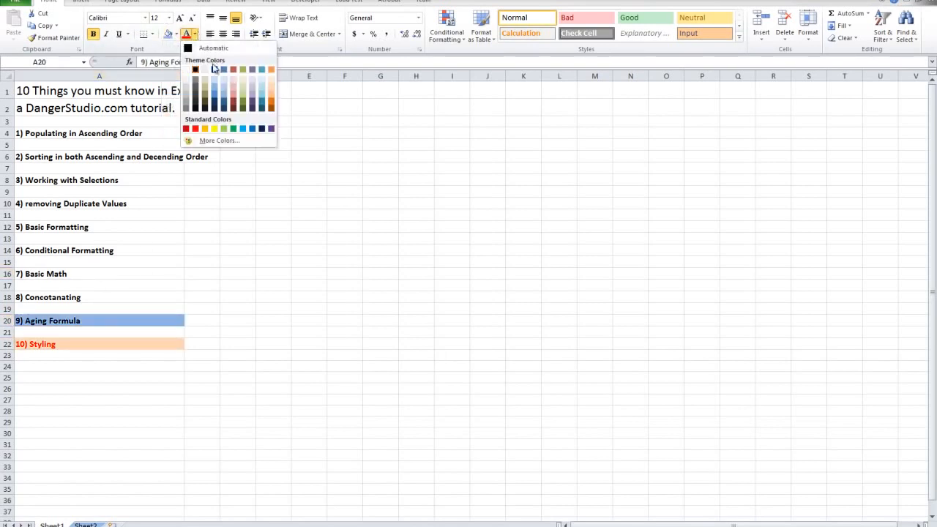
{"action": "left_click", "coordinate": [242, 74]}
{"action": "left_click", "coordinate": [196, 37]}
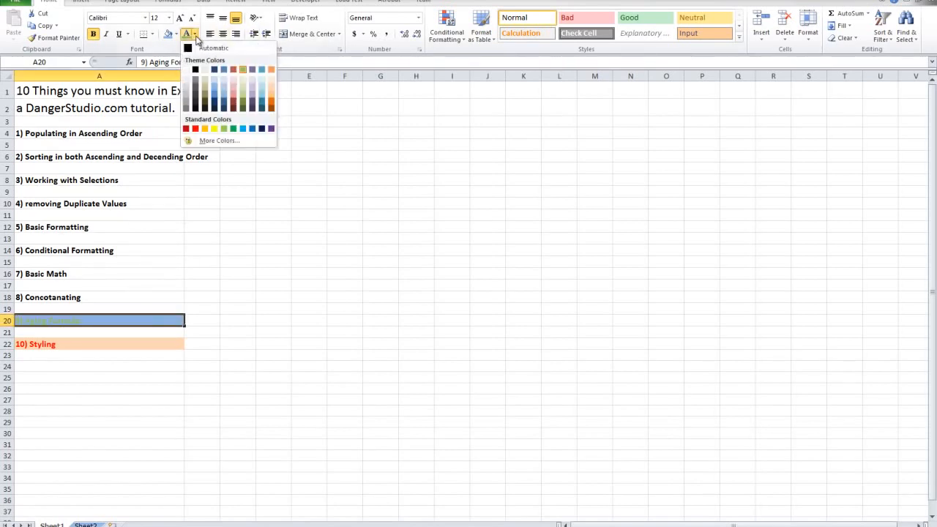
{"action": "left_click", "coordinate": [205, 110]}
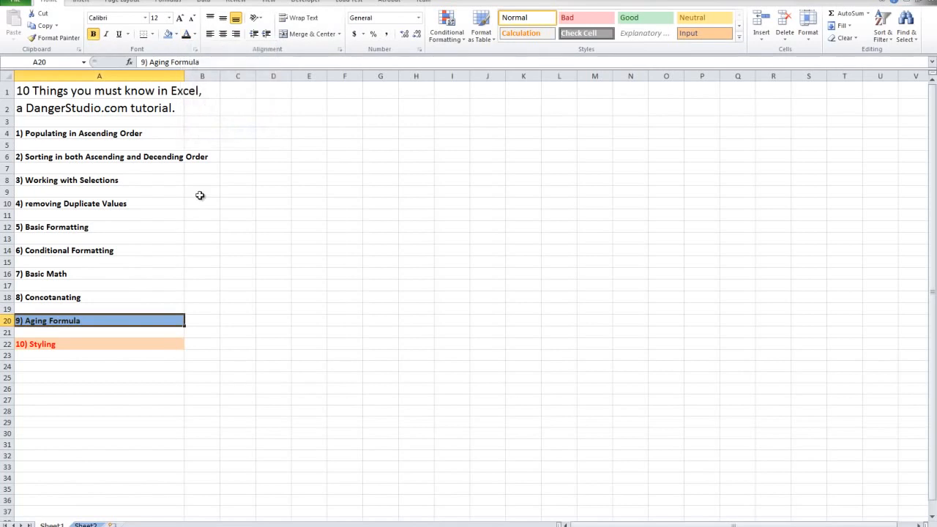
{"action": "left_click", "coordinate": [128, 265]}
{"action": "left_click", "coordinate": [4, 297]}
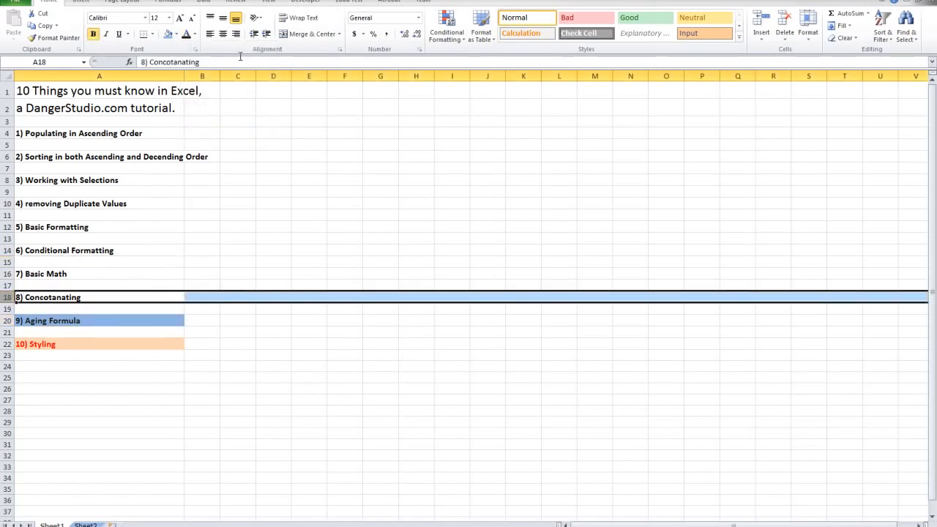
{"action": "left_click", "coordinate": [193, 215]}
{"action": "left_click_drag", "start_coordinate": [205, 356], "coordinate": [35, 39]}
{"action": "left_click", "coordinate": [307, 310]}
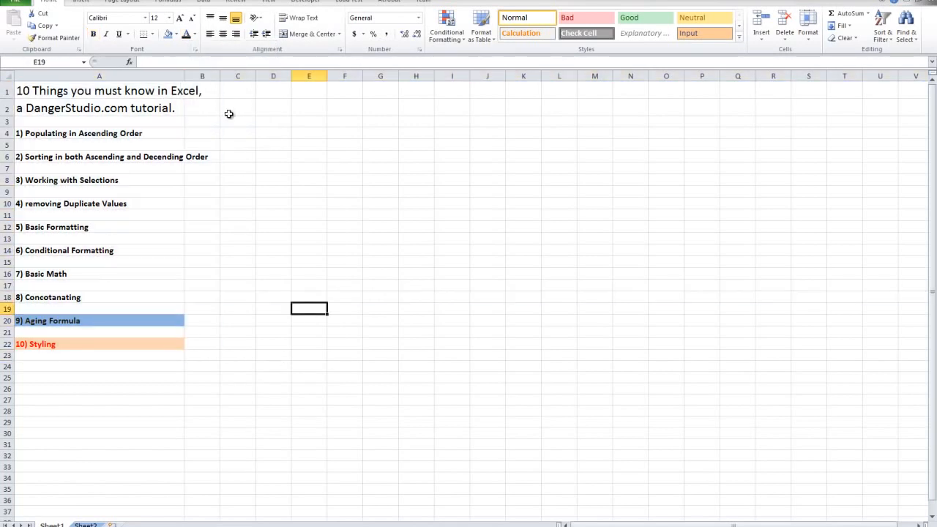
Apply the Good cell style to "6) Conditional Formatting" in A14 and the Heading 1 style to "7) Basic Math" in A16
{"action": "left_click", "coordinate": [105, 249]}
{"action": "left_click", "coordinate": [662, 17]}
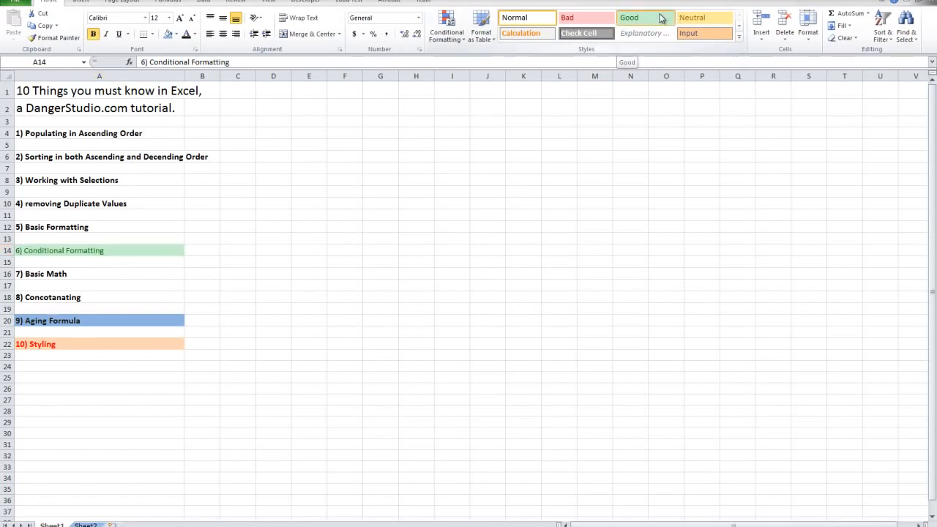
{"action": "left_click", "coordinate": [170, 272]}
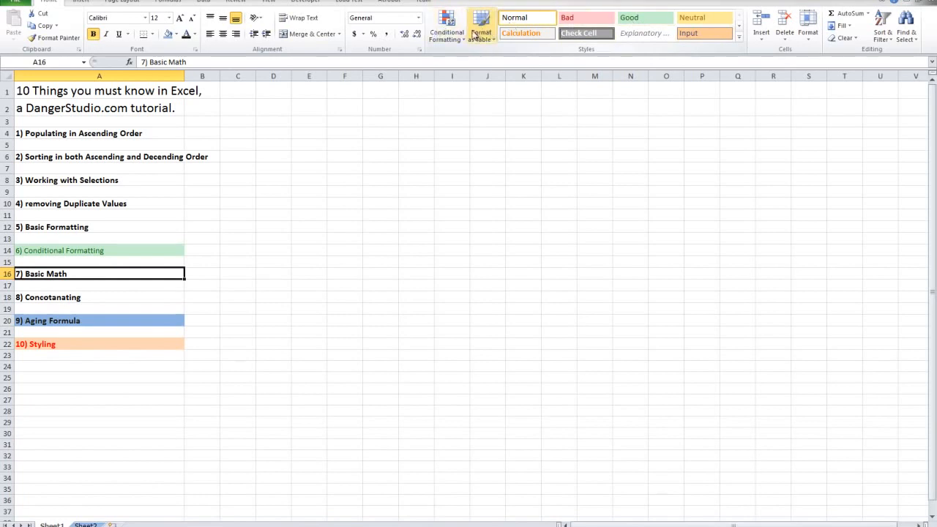
{"action": "left_click", "coordinate": [739, 36]}
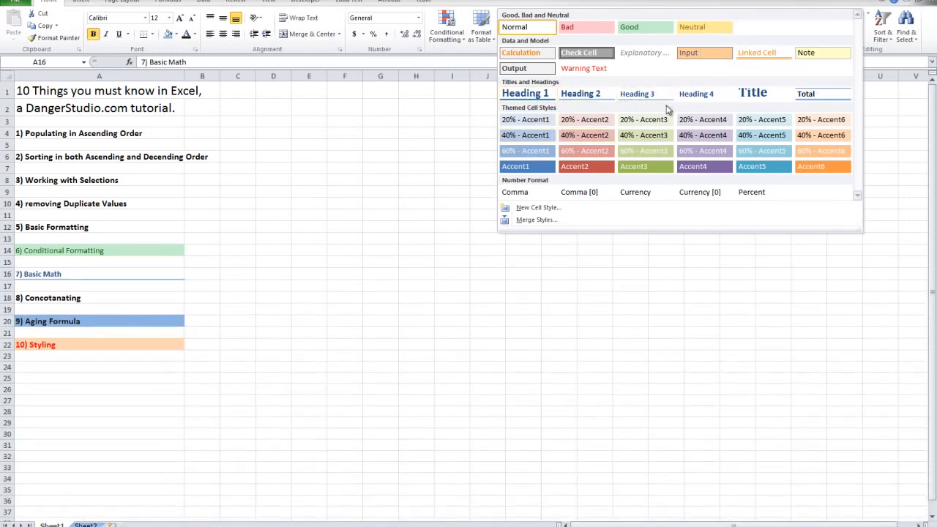
Widen column A until the longest list entry, "2) Sorting in both Ascending and Decending Order", fits inside it
{"action": "left_click", "coordinate": [168, 187]}
{"action": "left_click", "coordinate": [32, 219]}
{"action": "left_click_drag", "start_coordinate": [77, 347], "coordinate": [216, 76]}
{"action": "left_click", "coordinate": [117, 369]}
{"action": "left_click_drag", "start_coordinate": [54, 350], "coordinate": [216, 35]}
{"action": "left_click", "coordinate": [150, 336]}
{"action": "left_click", "coordinate": [18, 367]}
{"action": "left_click_drag", "start_coordinate": [212, 346], "coordinate": [134, 92]}
{"action": "left_click", "coordinate": [167, 216]}
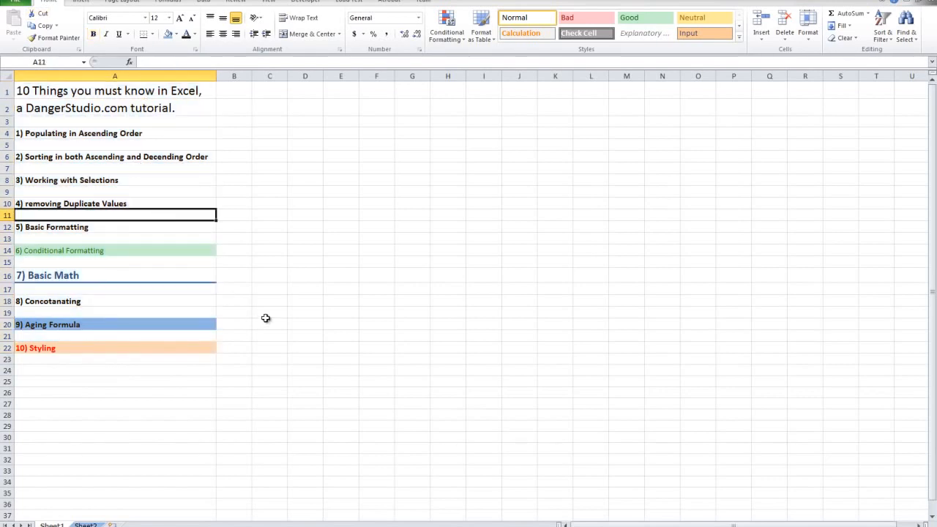
{"action": "left_click", "coordinate": [194, 435]}
{"action": "left_click_drag", "start_coordinate": [210, 345], "coordinate": [63, 96]}
{"action": "left_click", "coordinate": [106, 196]}
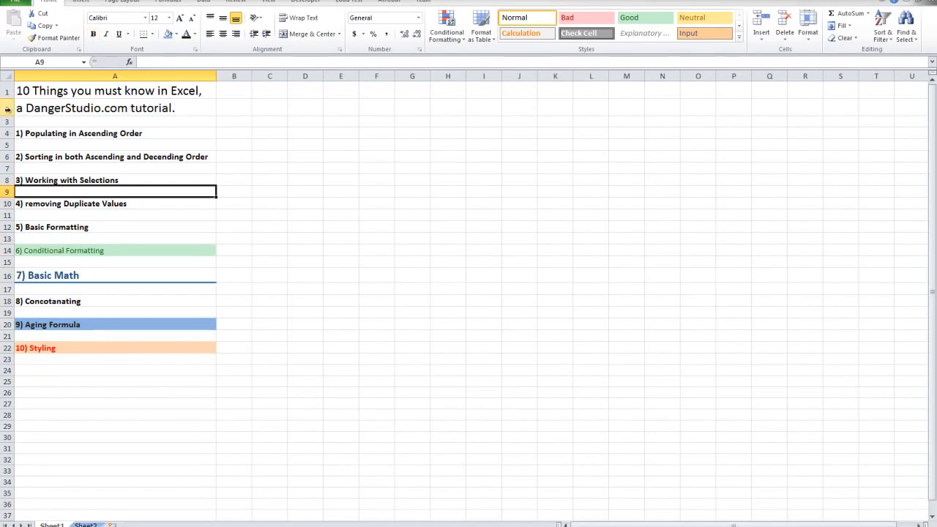
{"action": "left_click", "coordinate": [34, 106]}
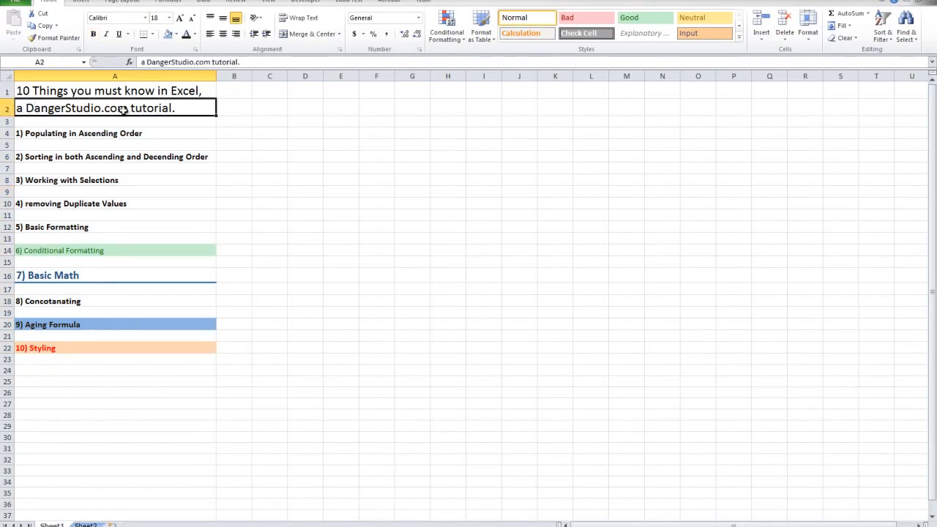
{"action": "left_click", "coordinate": [158, 227]}
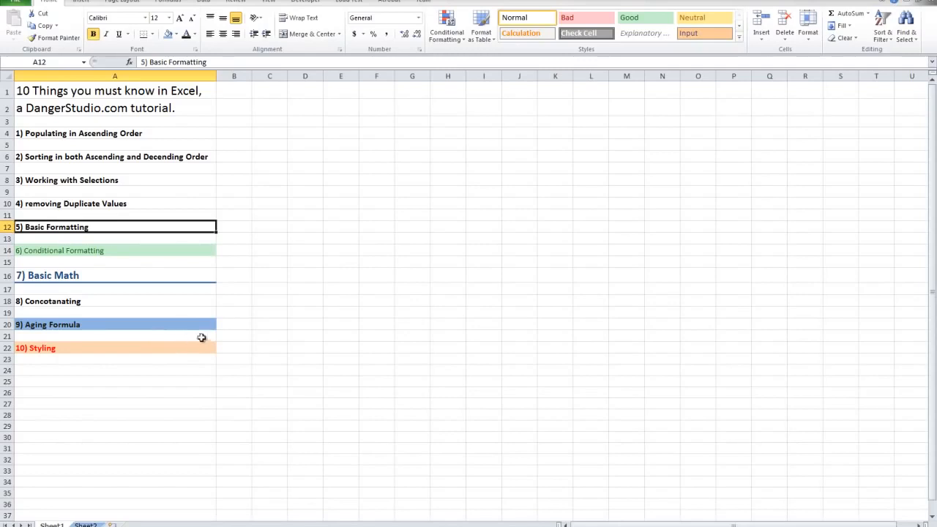
Review the list entries one by one, from "1) Populating in Ascending Order" in A4 to "10) Styling" in A22
{"action": "left_click", "coordinate": [273, 312]}
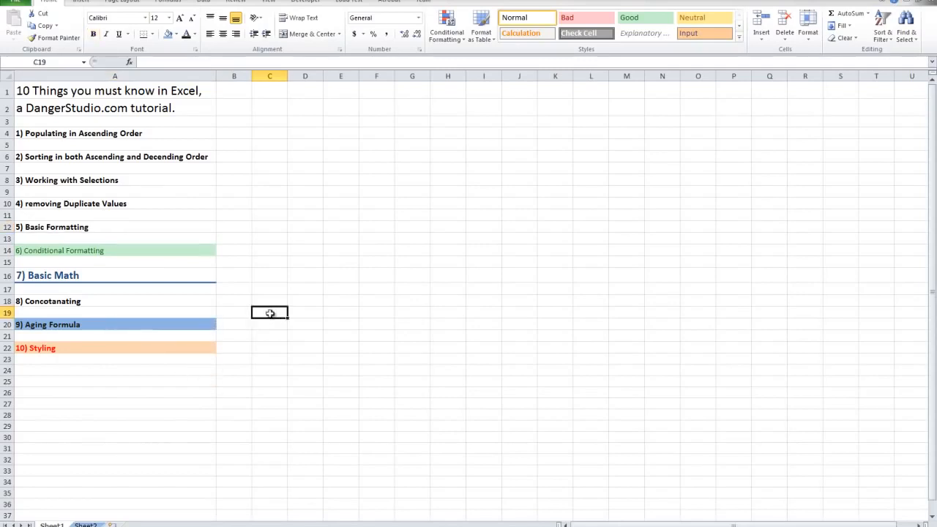
{"action": "left_click", "coordinate": [97, 314]}
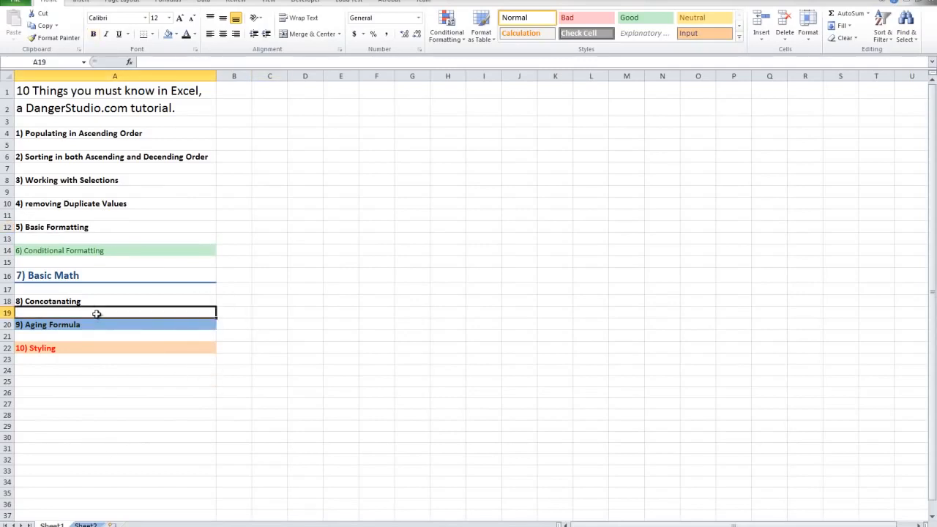
{"action": "left_click", "coordinate": [135, 191]}
{"action": "left_click", "coordinate": [67, 135]}
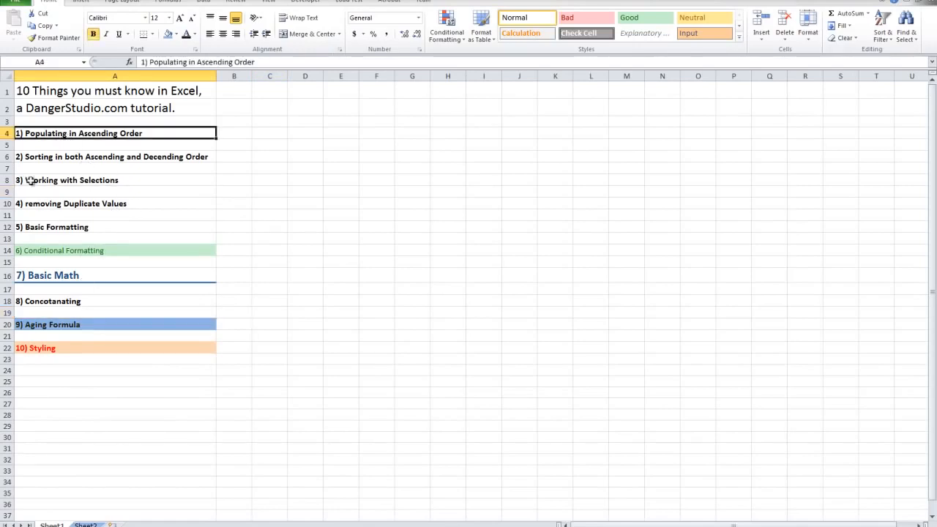
{"action": "left_click", "coordinate": [34, 156]}
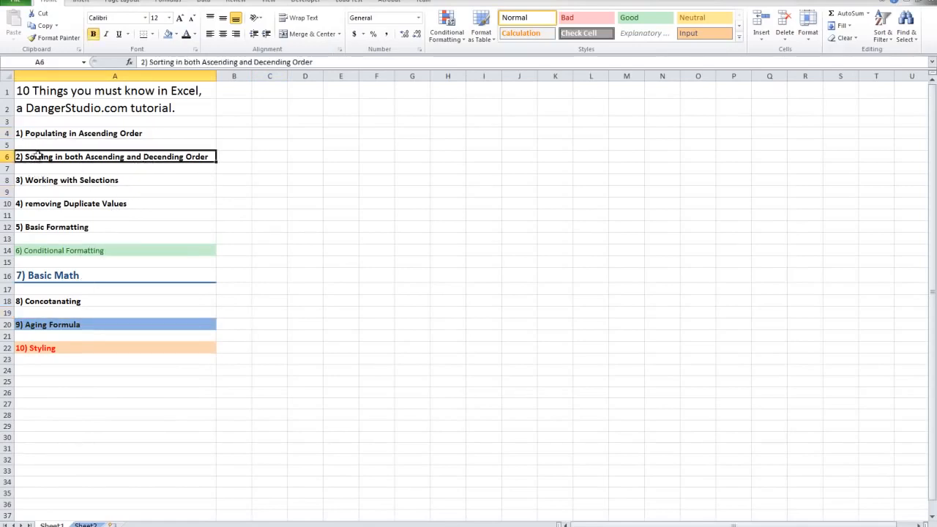
{"action": "left_click", "coordinate": [51, 181]}
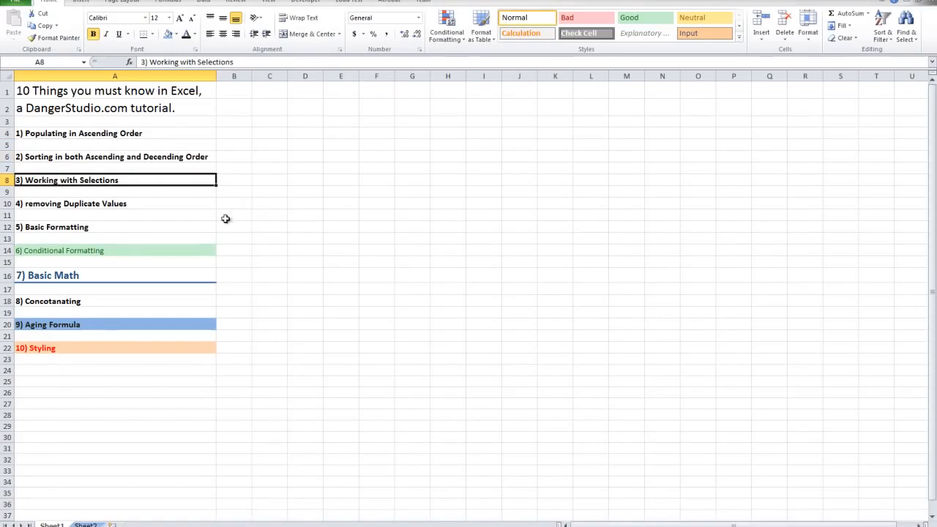
{"action": "left_click", "coordinate": [82, 207]}
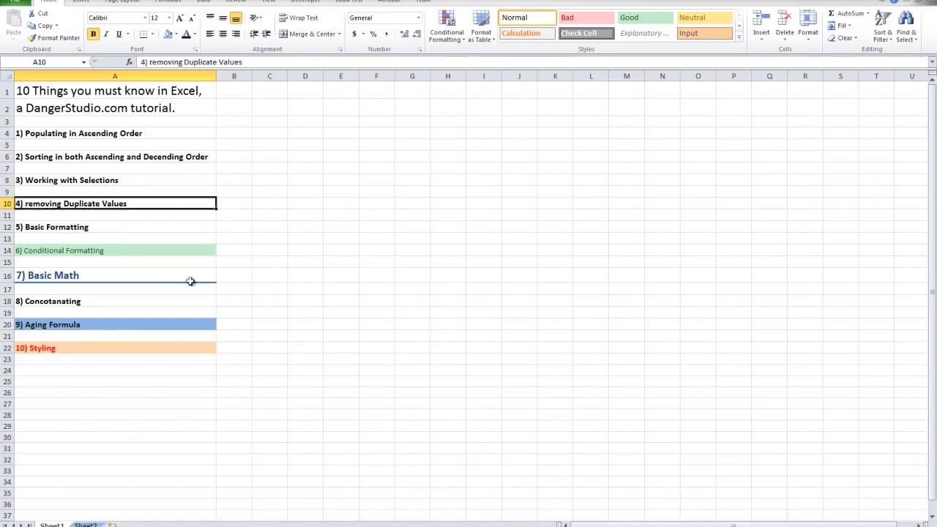
{"action": "left_click", "coordinate": [29, 237]}
{"action": "left_click", "coordinate": [40, 230]}
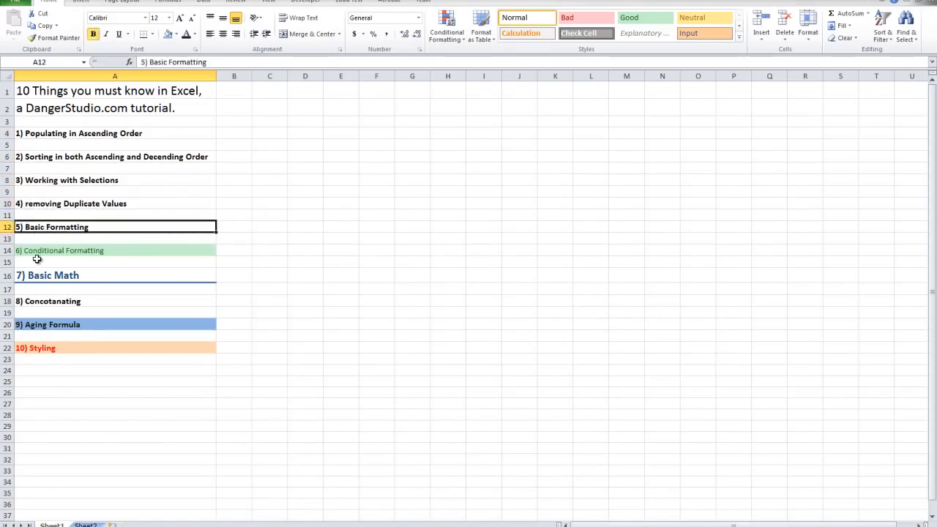
{"action": "left_click", "coordinate": [37, 261]}
{"action": "left_click", "coordinate": [65, 251]}
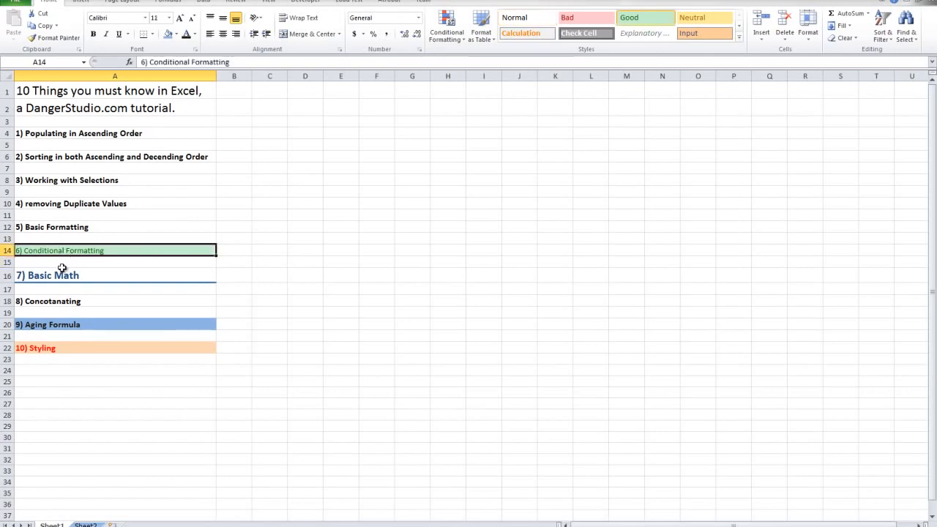
{"action": "left_click", "coordinate": [56, 276]}
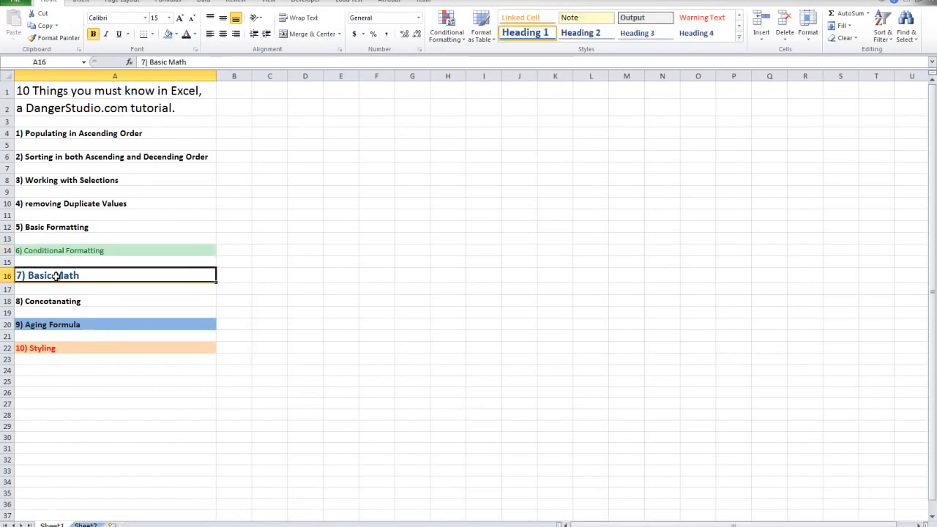
{"action": "left_click", "coordinate": [58, 304]}
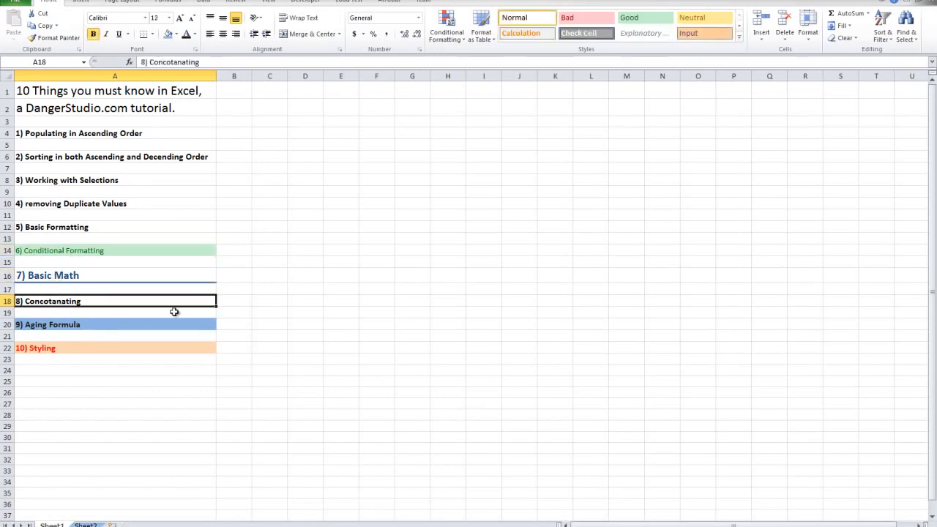
{"action": "left_click", "coordinate": [96, 326]}
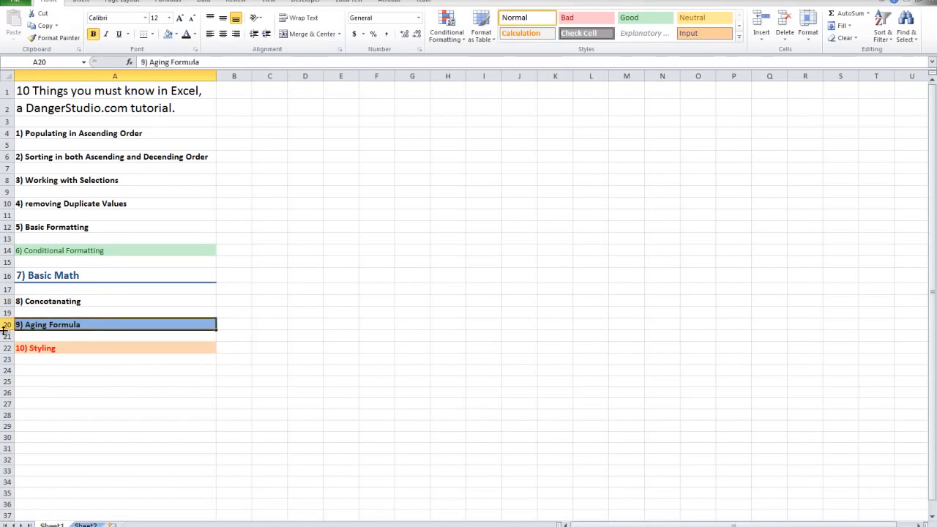
{"action": "double_click", "coordinate": [44, 326]}
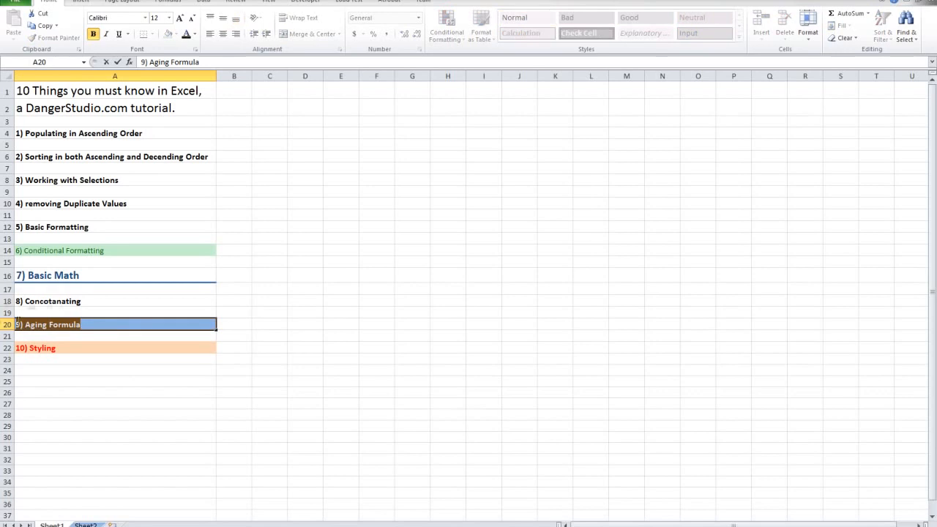
{"action": "left_click", "coordinate": [65, 347]}
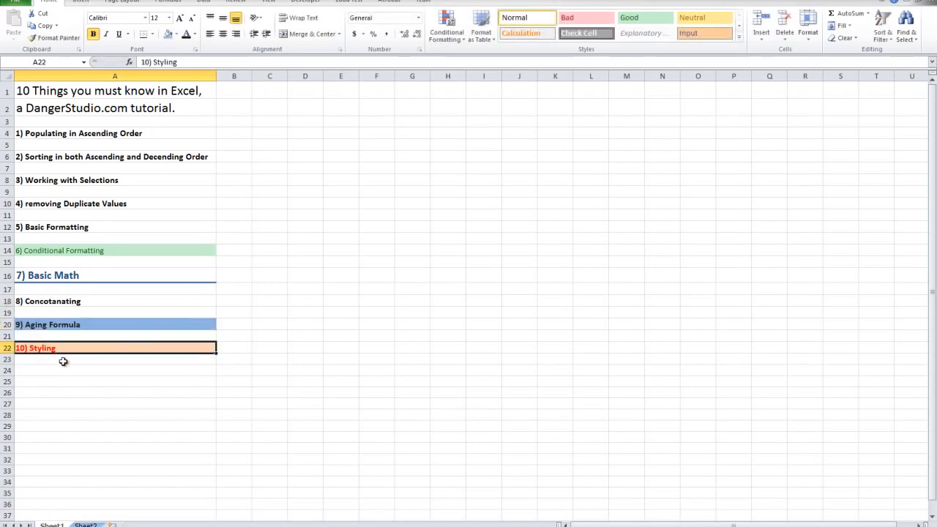
{"action": "left_click_drag", "start_coordinate": [44, 345], "coordinate": [34, 70]}
{"action": "left_click_drag", "start_coordinate": [87, 59], "coordinate": [150, 91]}
{"action": "left_click", "coordinate": [400, 170]}
{"action": "left_click_drag", "start_coordinate": [16, 90], "coordinate": [112, 353]}
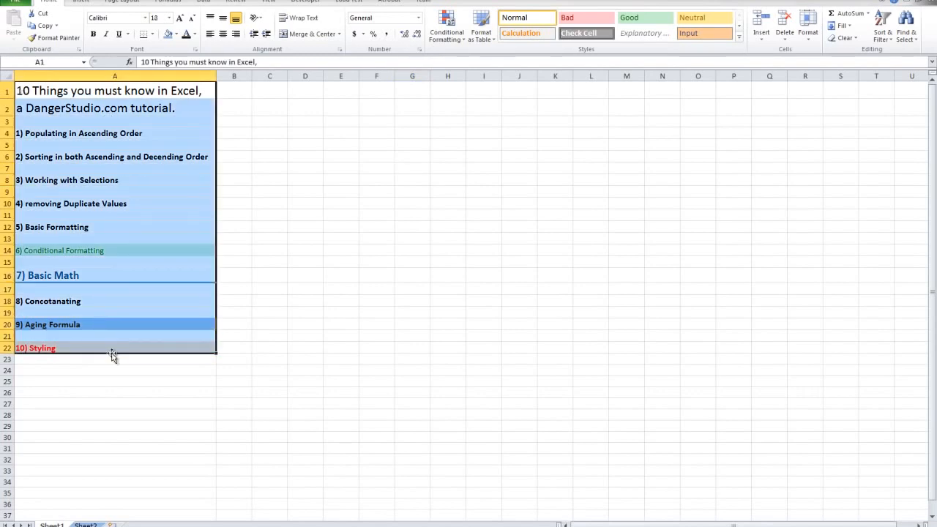
{"action": "left_click", "coordinate": [173, 298]}
{"action": "left_click_drag", "start_coordinate": [24, 88], "coordinate": [521, 300]}
{"action": "left_click_drag", "start_coordinate": [521, 300], "coordinate": [457, 319]}
{"action": "left_click", "coordinate": [427, 327]}
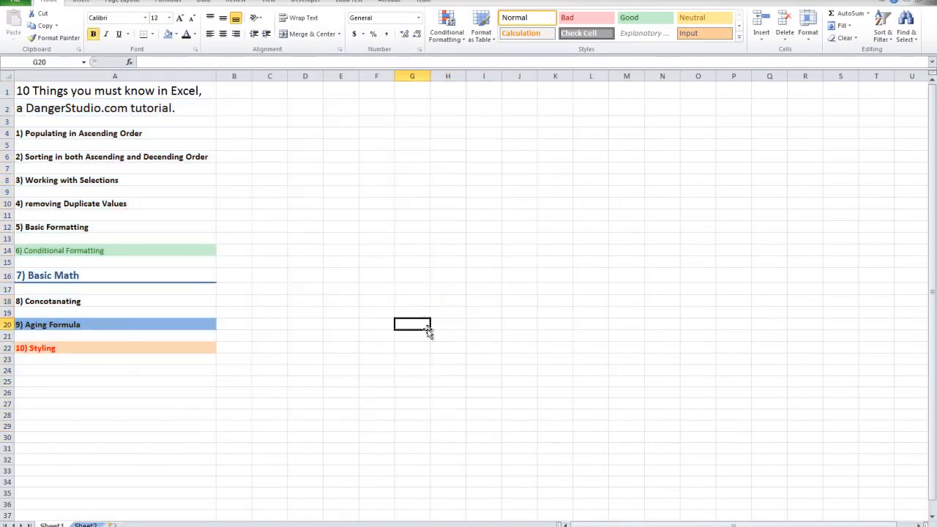
{"action": "left_click_drag", "start_coordinate": [308, 324], "coordinate": [73, 92]}
{"action": "left_click", "coordinate": [385, 249]}
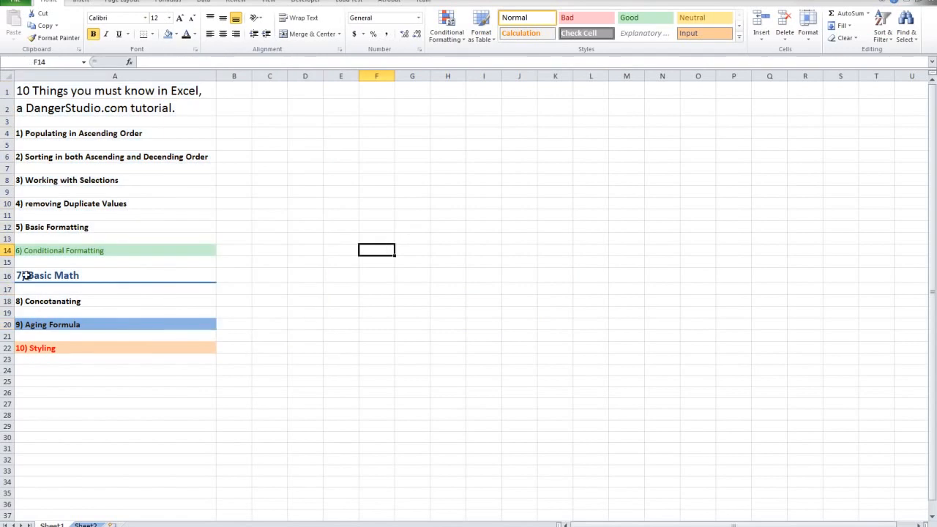